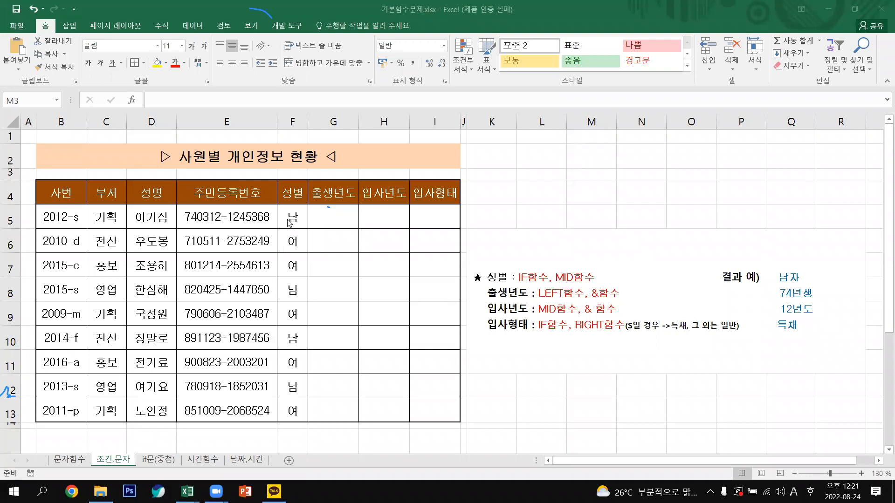
Clear the existing gender (성별) formulas from cells F5:F13
{"action": "left_click_drag", "start_coordinate": [289, 220], "coordinate": [282, 409]}
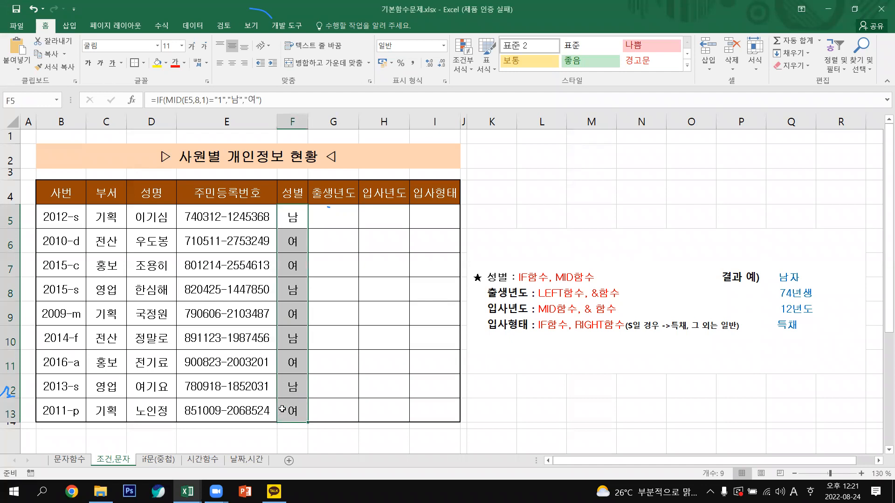
{"action": "key", "text": "Delete"}
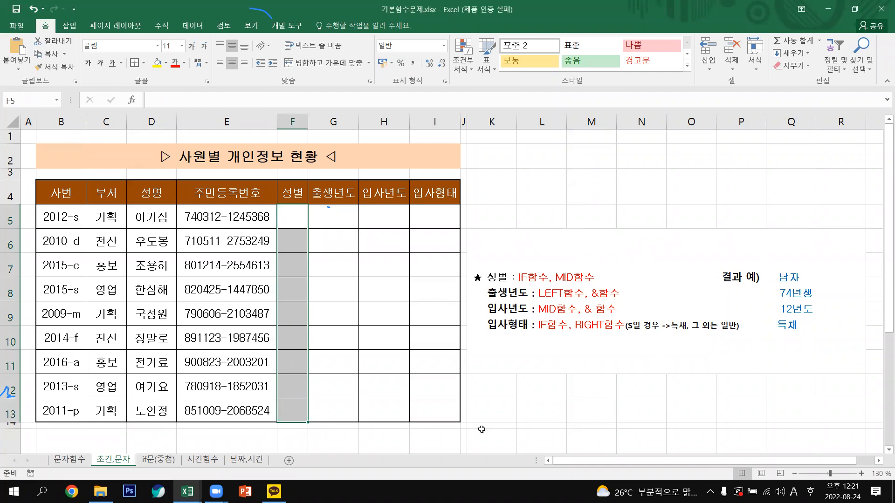
{"action": "left_click", "coordinate": [504, 426]}
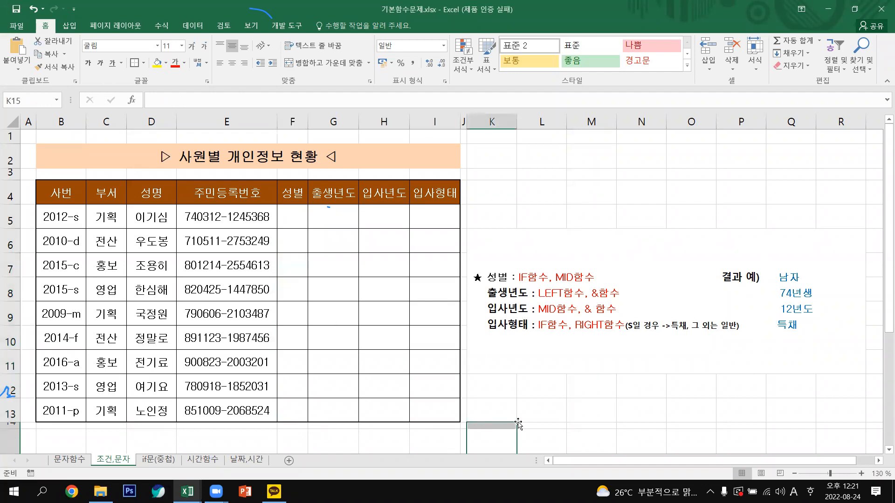
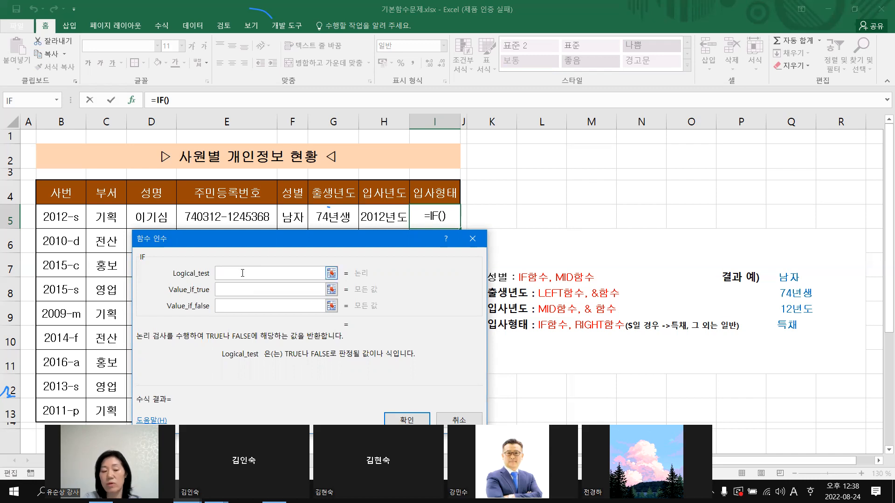
{"action": "type", "text": "right"}
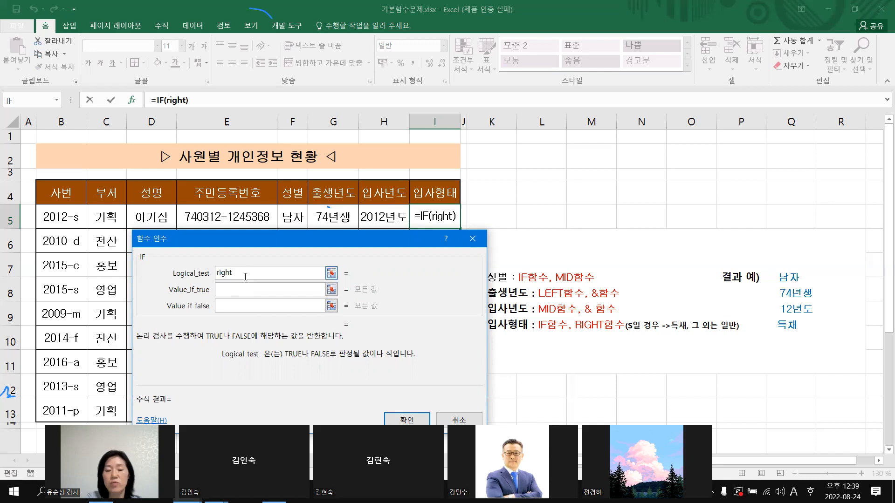
{"action": "type", "text": "("}
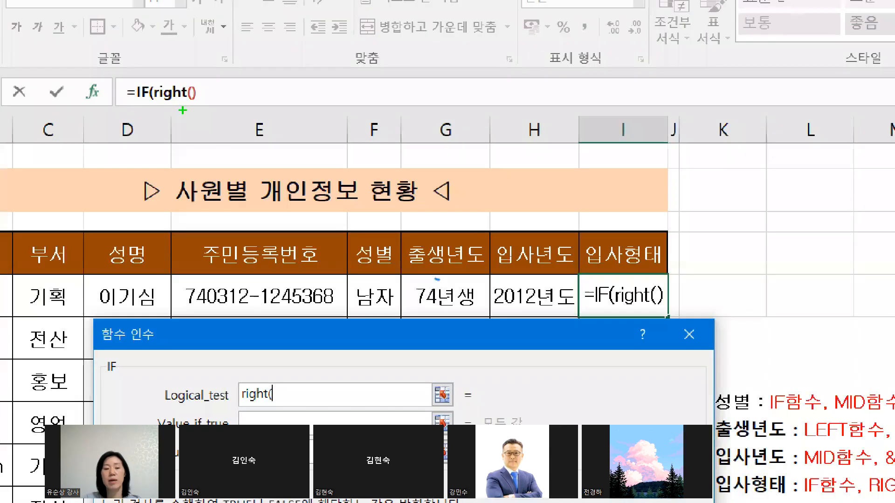
{"action": "left_click_drag", "start_coordinate": [156, 104], "coordinate": [198, 110]}
{"action": "left_click_drag", "start_coordinate": [192, 66], "coordinate": [158, 111]}
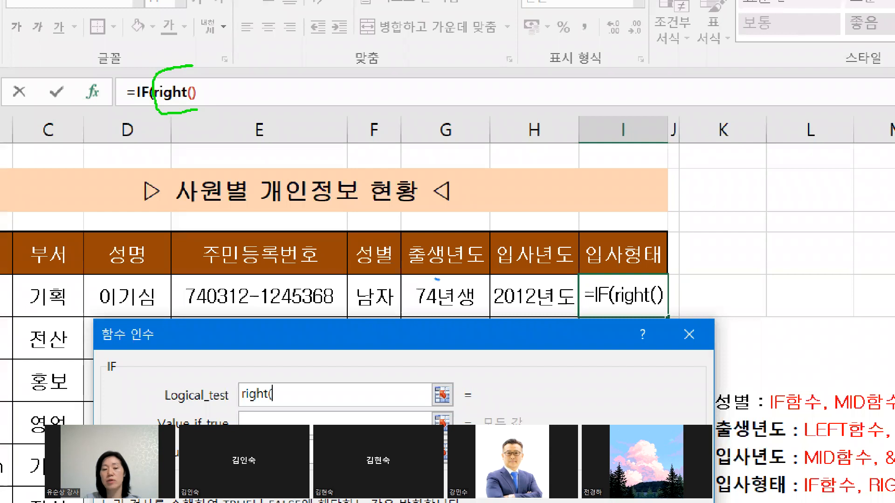
{"action": "left_click_drag", "start_coordinate": [193, 66], "coordinate": [190, 115]}
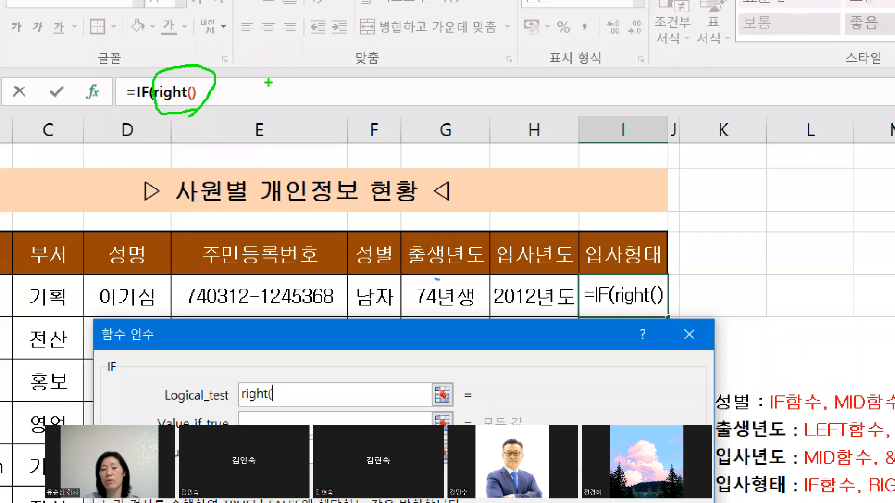
{"action": "left_click_drag", "start_coordinate": [270, 82], "coordinate": [259, 134]}
{"action": "left_click_drag", "start_coordinate": [299, 84], "coordinate": [285, 144]}
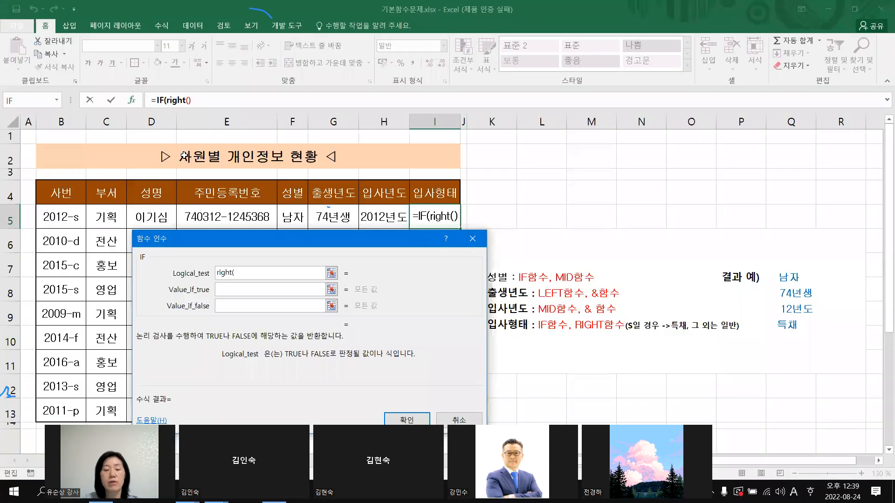
{"action": "left_click", "coordinate": [173, 99]}
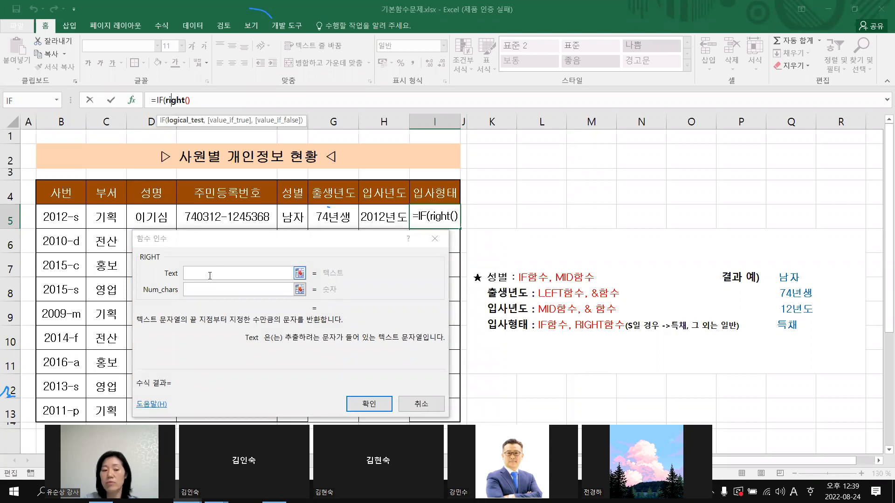
{"action": "left_click", "coordinate": [70, 217]}
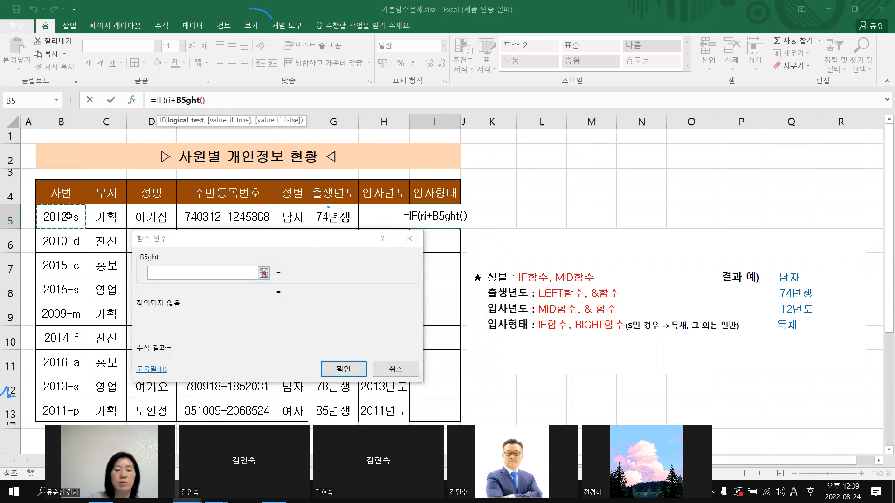
{"action": "left_click", "coordinate": [188, 100]}
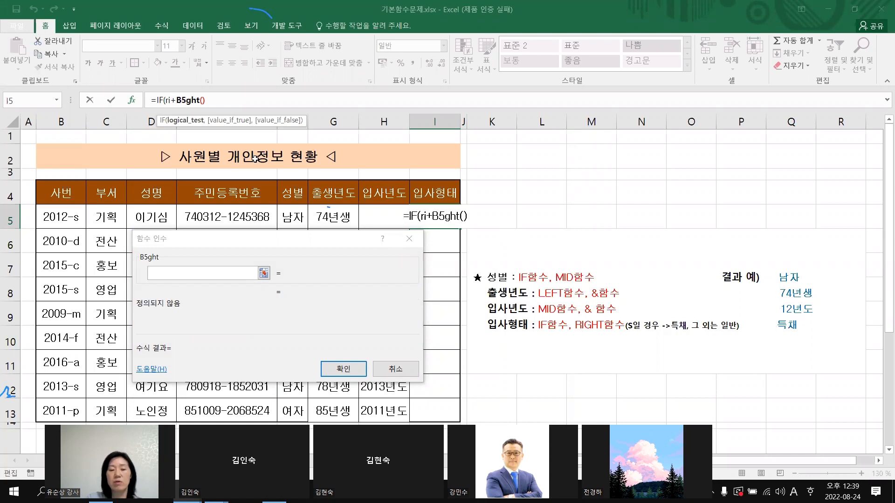
{"action": "left_click", "coordinate": [397, 371]}
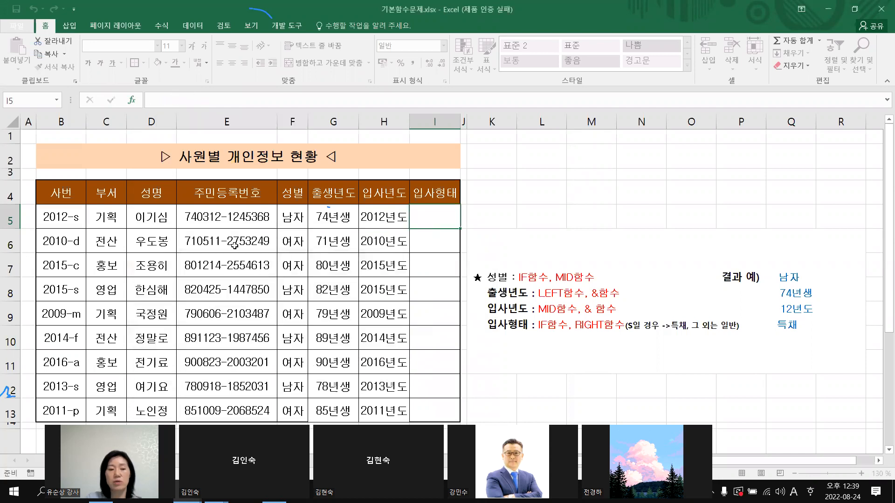
Start an IF formula in I5 and nest RIGHT in its logical test, with B5 as the text and 1 character
{"action": "double_click", "coordinate": [439, 217]}
{"action": "type", "text": "=if"}
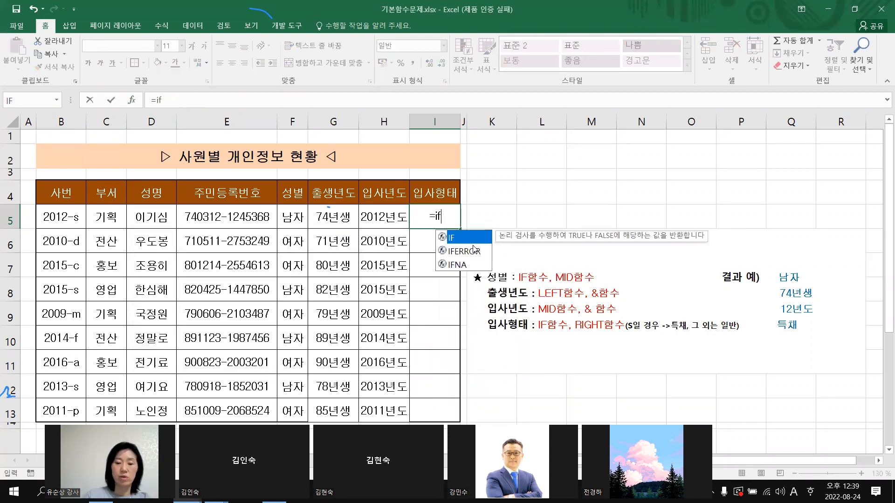
{"action": "key", "text": "Tab"}
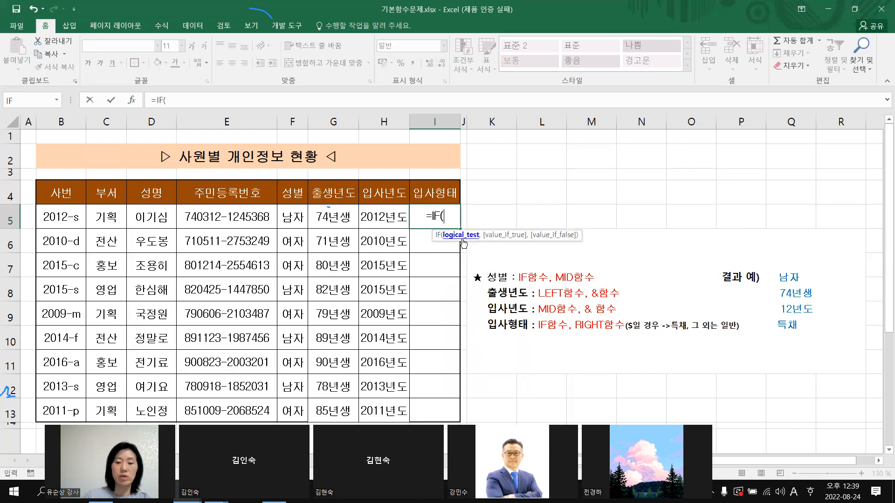
{"action": "left_click", "coordinate": [133, 101]}
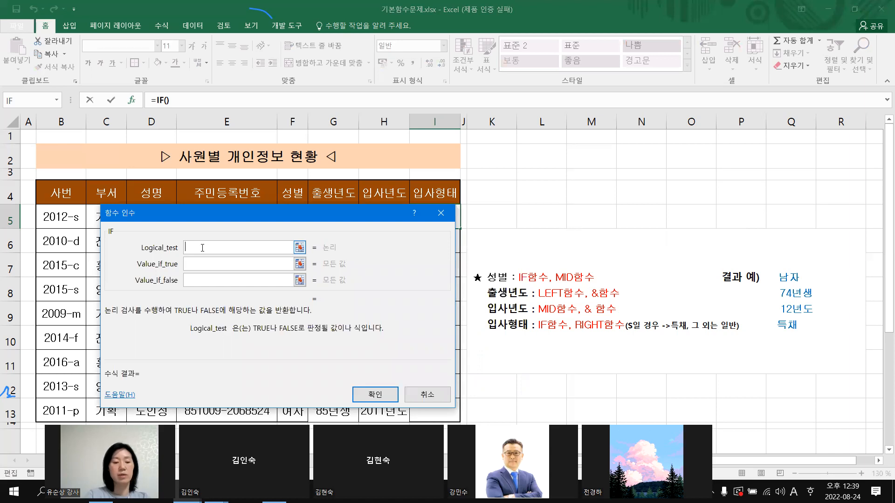
{"action": "type", "text": "right("}
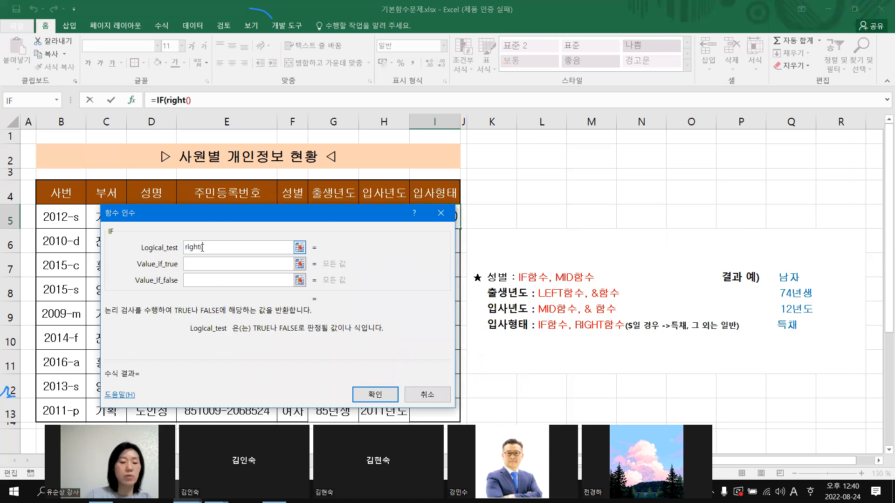
{"action": "left_click", "coordinate": [181, 102]}
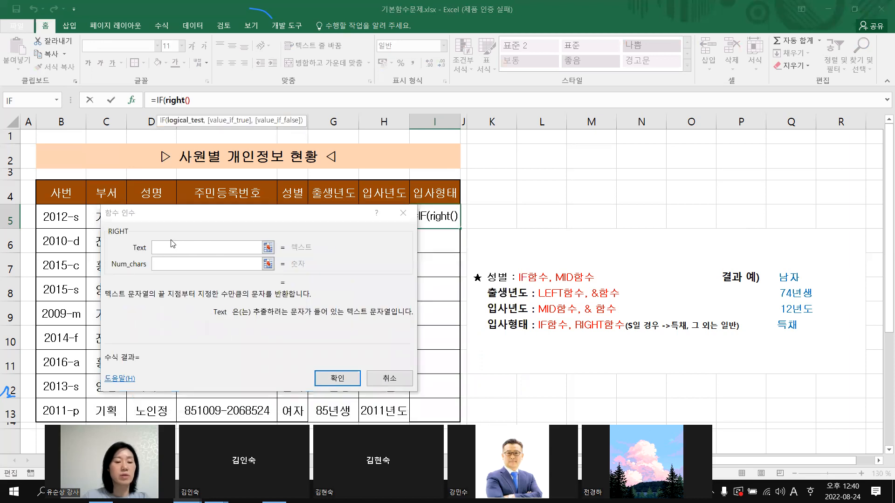
{"action": "left_click", "coordinate": [208, 248]}
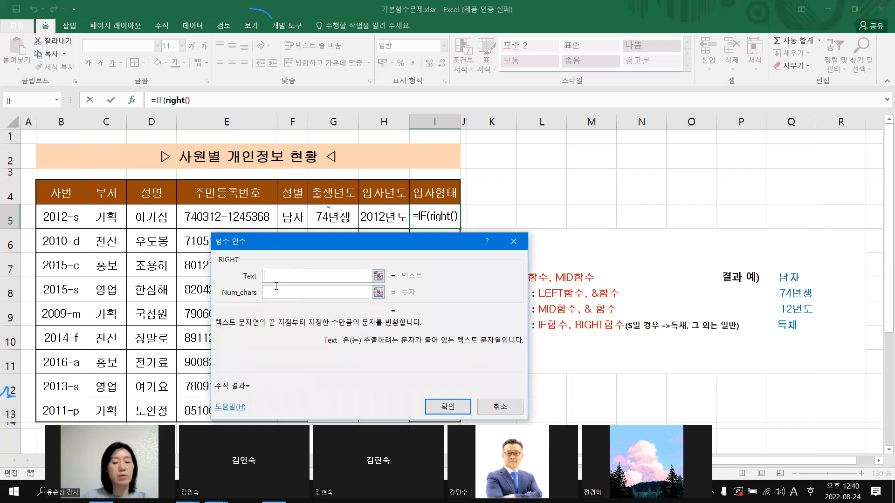
{"action": "left_click", "coordinate": [68, 217]}
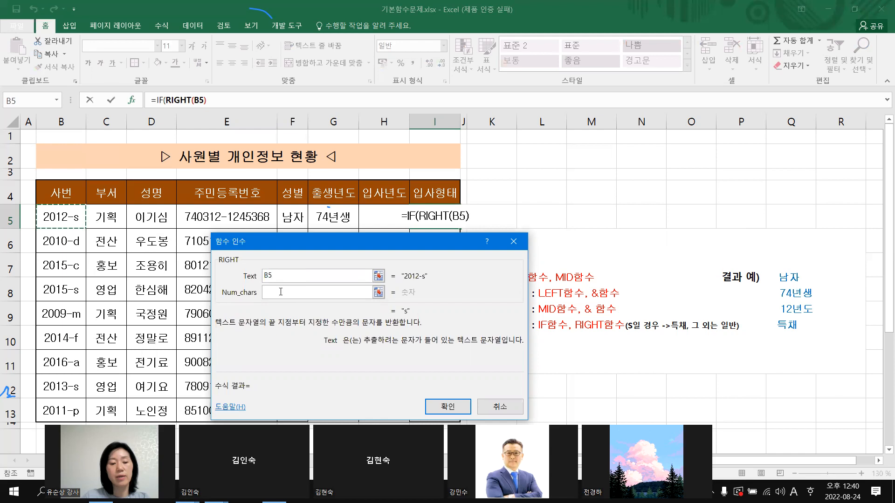
{"action": "left_click", "coordinate": [281, 292]}
{"action": "type", "text": "1"}
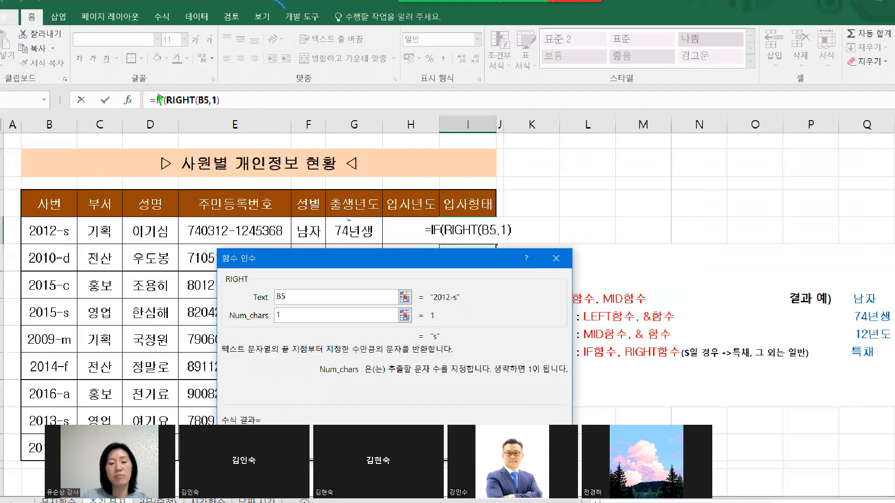
Return to the IF arguments and complete the logical test as RIGHT(B5,1)="s"
{"action": "left_click", "coordinate": [160, 99]}
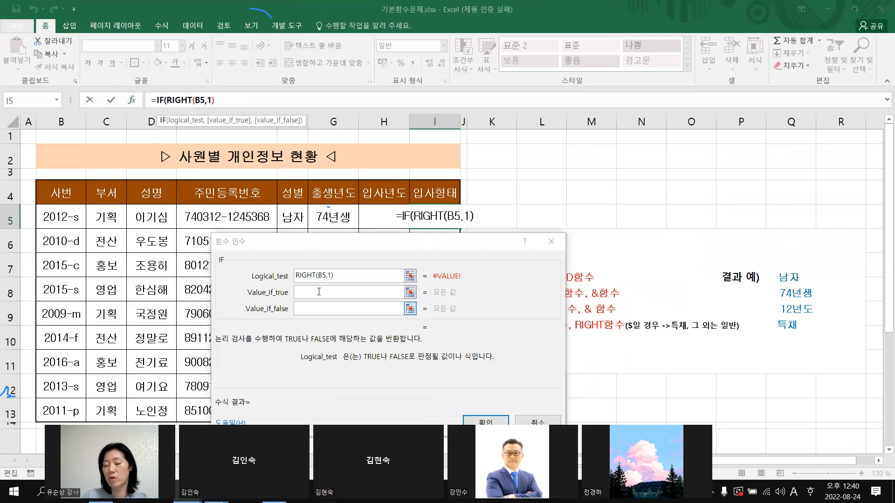
{"action": "left_click", "coordinate": [319, 292]}
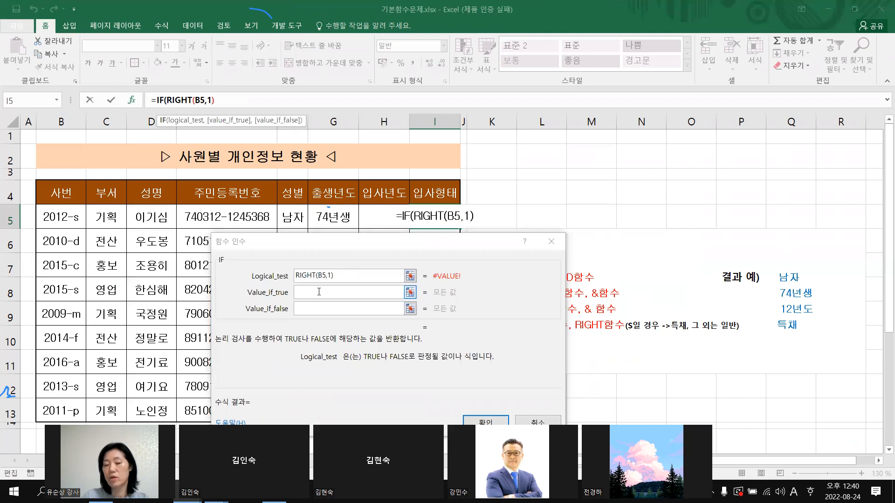
{"action": "left_click", "coordinate": [344, 276]}
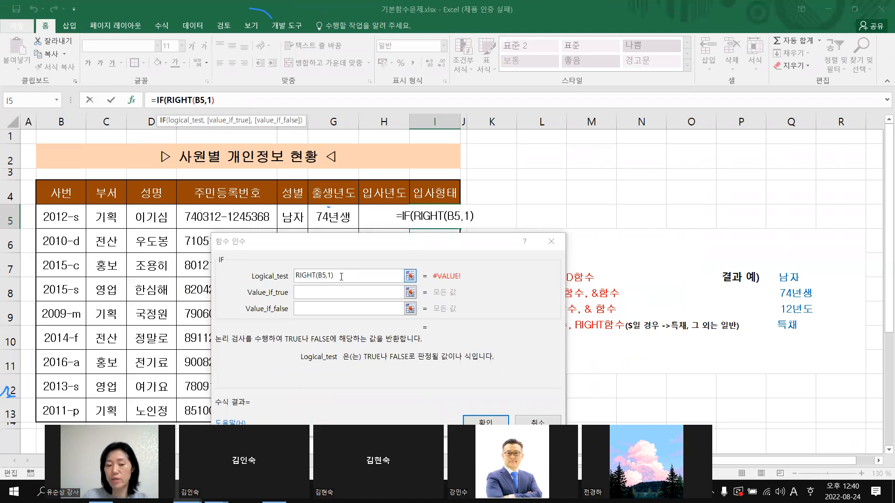
{"action": "left_click", "coordinate": [341, 276]}
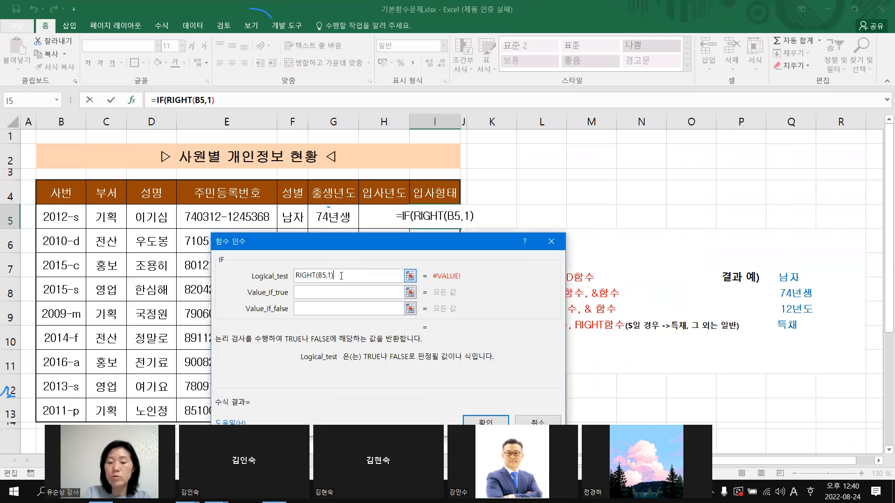
{"action": "type", "text": "="}
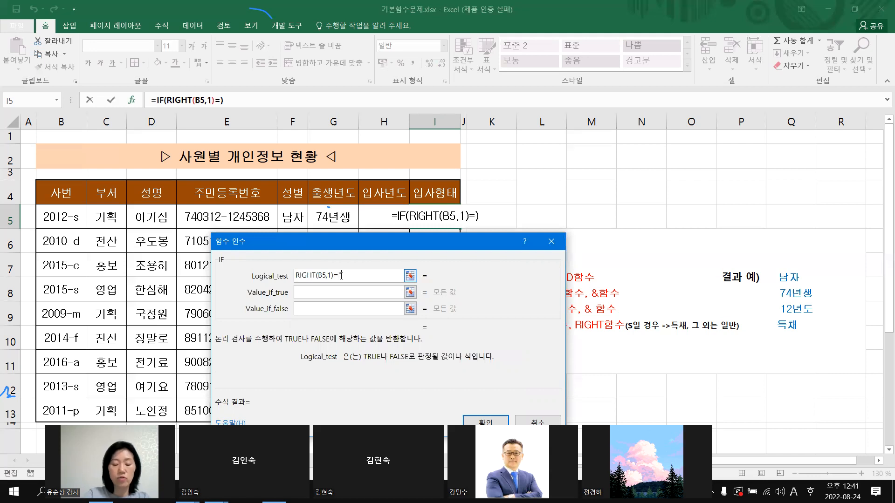
{"action": "type", "text": "\"ㄴ"}
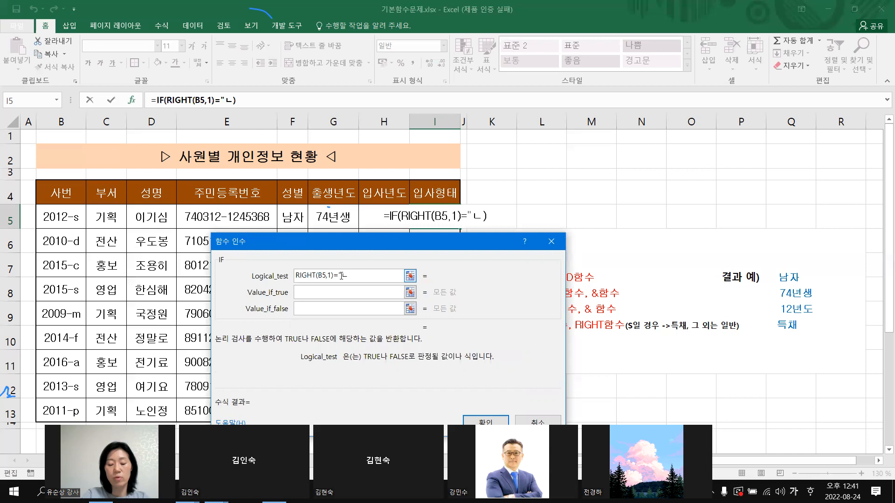
{"action": "key", "text": "BackSpace"}
{"action": "key", "text": "Hangul"}
{"action": "type", "text": "s"}
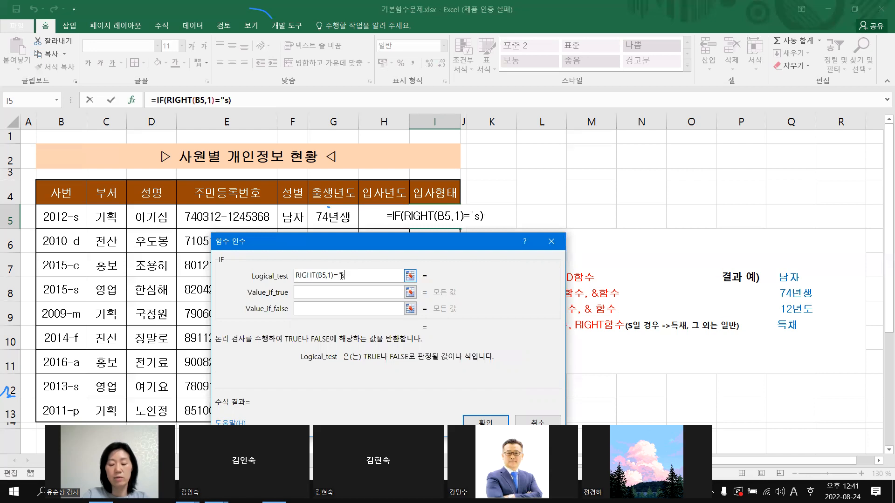
{"action": "type", "text": "\""}
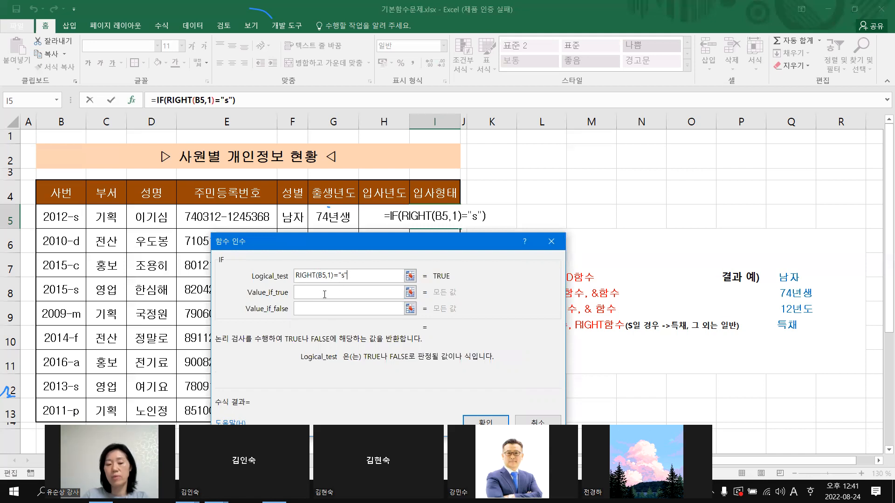
Set the IF function's true value to "특채" and its false value to "일반"
{"action": "left_click", "coordinate": [307, 297]}
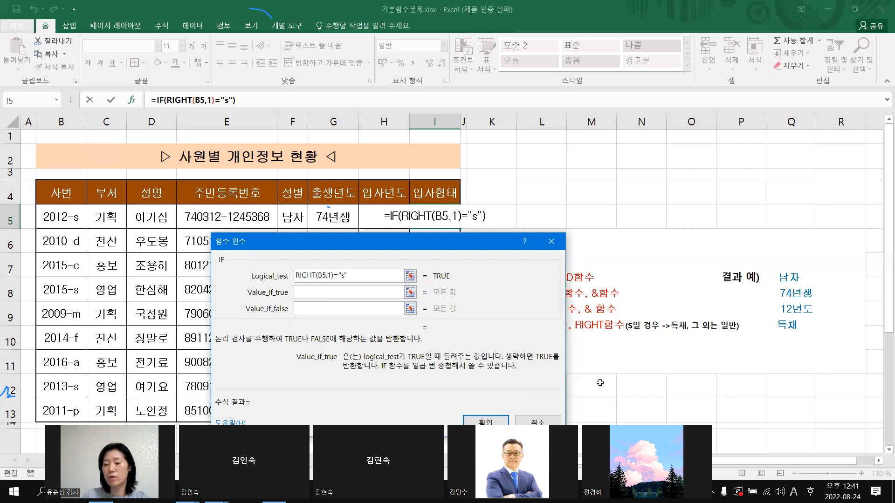
{"action": "key", "text": "Hangul"}
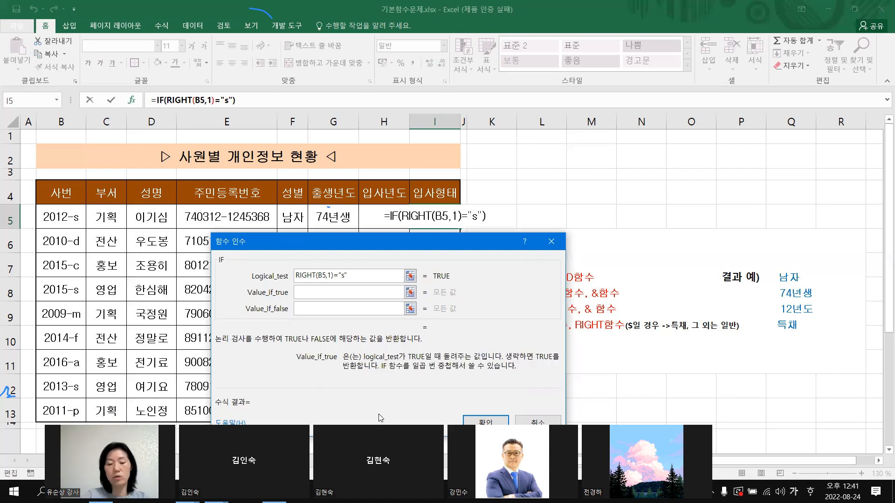
{"action": "type", "text": "특재"}
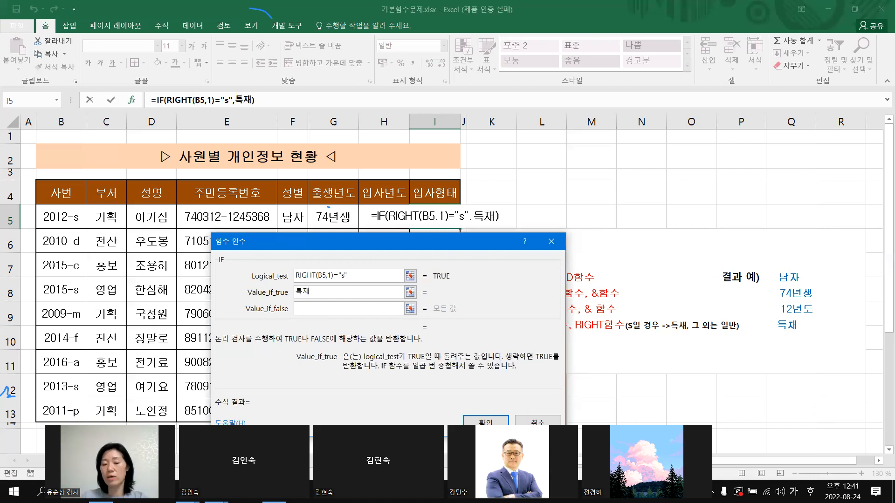
{"action": "left_click", "coordinate": [323, 307]}
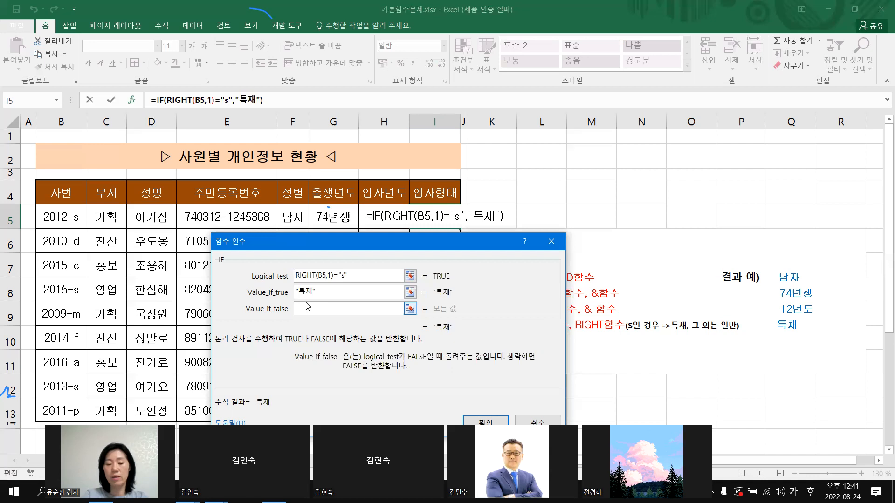
{"action": "type", "text": "일반"}
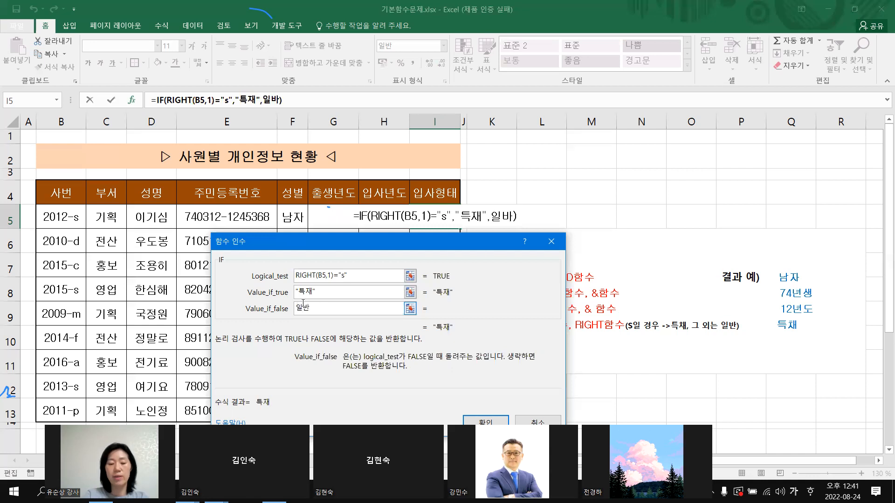
{"action": "left_click", "coordinate": [361, 293]}
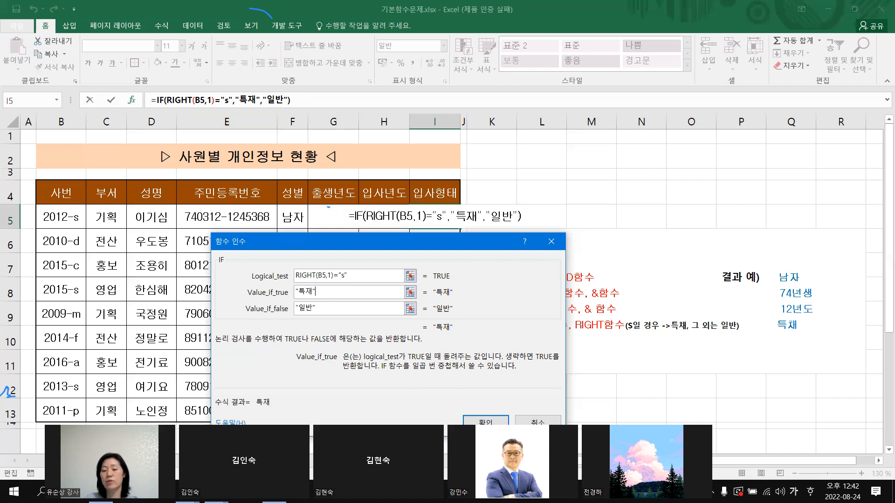
Commit the completed IF formula for the hiring type (입사형태) to cell I5
{"action": "left_click", "coordinate": [496, 422]}
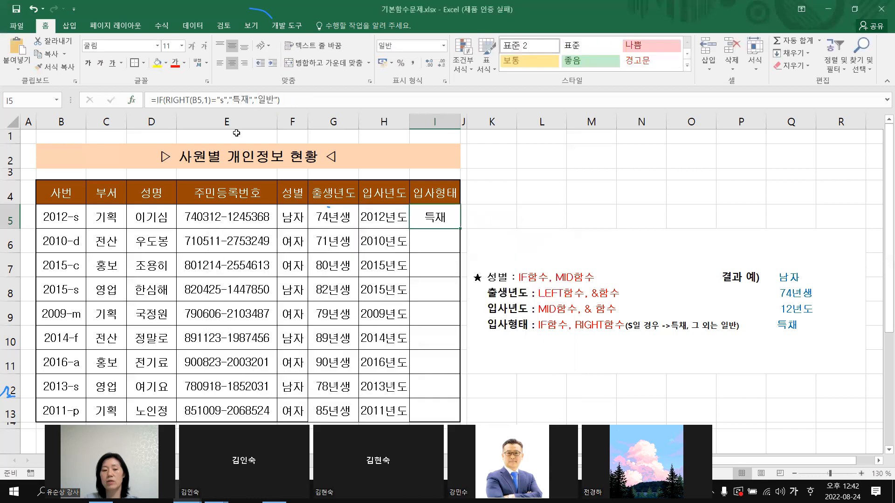
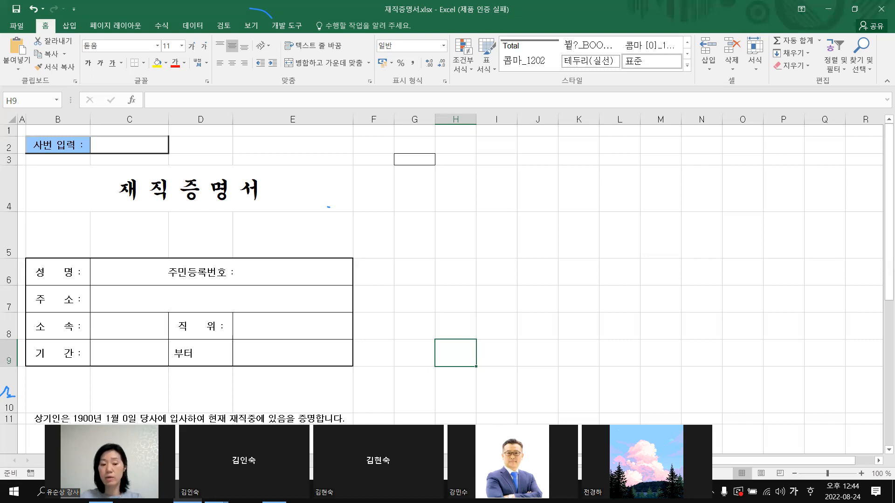
Preview how the employment certificate sheet in 재직증명서.xlsx prints, and return to the worksheet
{"action": "mouse_move", "coordinate": [275, 500]}
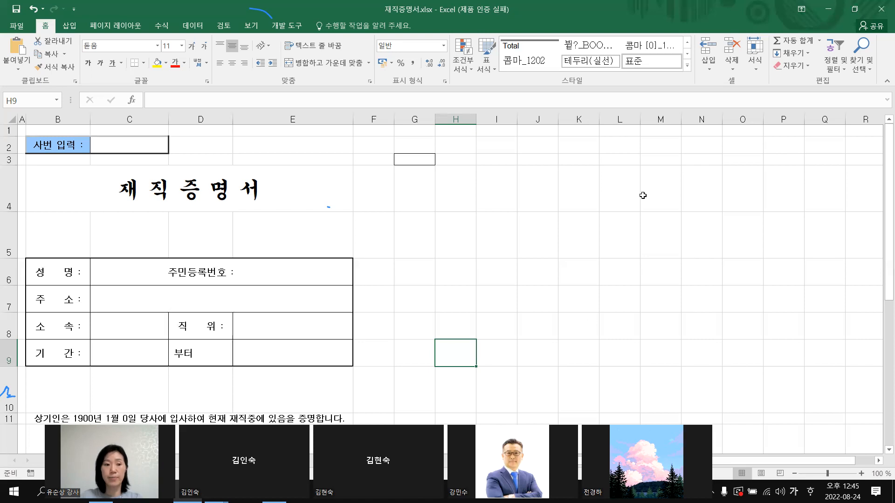
{"action": "left_click", "coordinate": [614, 242]}
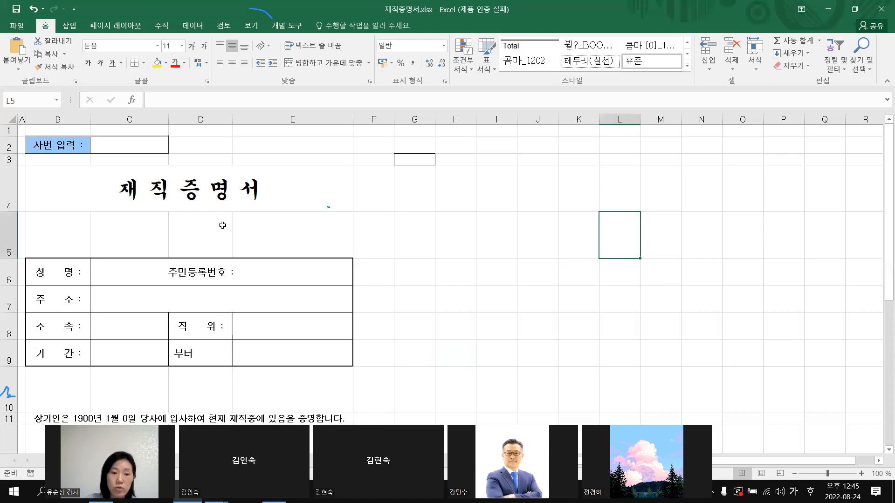
{"action": "left_click", "coordinate": [16, 31]}
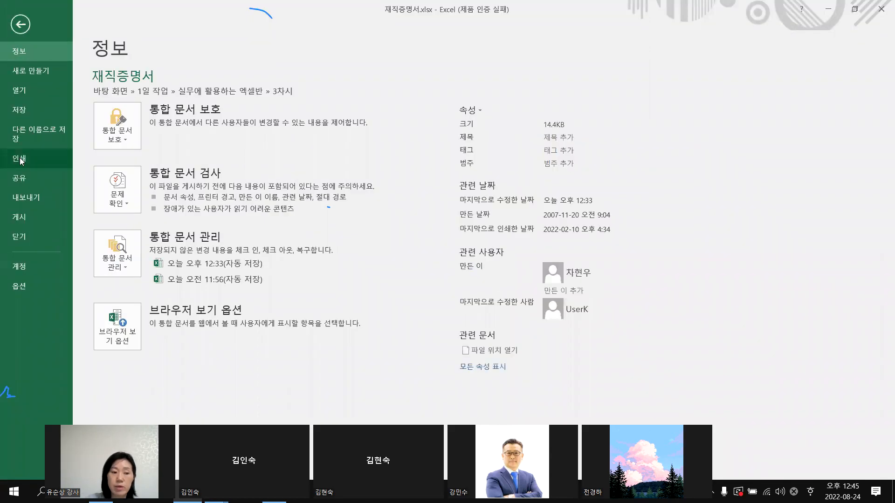
{"action": "left_click", "coordinate": [21, 160]}
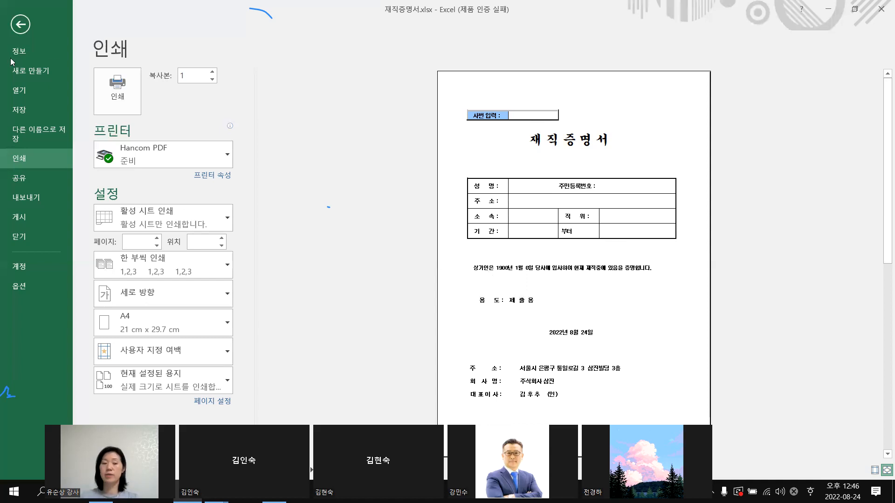
{"action": "left_click", "coordinate": [20, 24]}
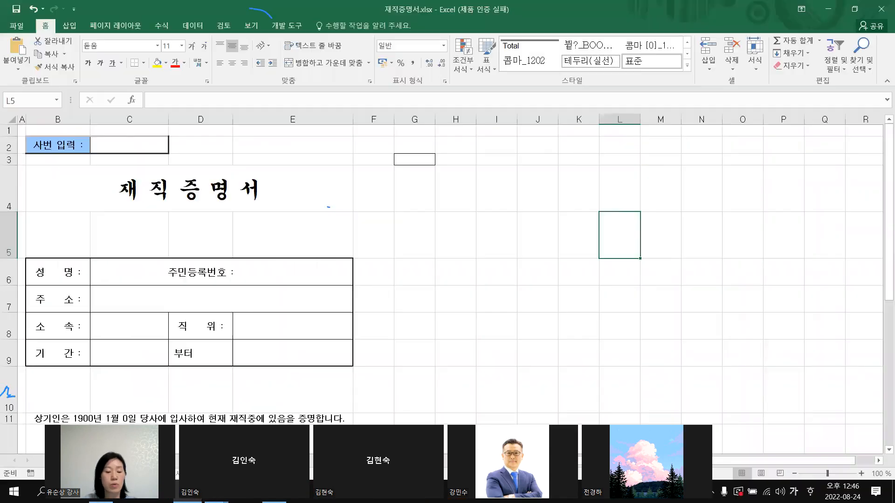
Delete the two empty worksheets that follow the 사원명부 sheet
{"action": "left_click", "coordinate": [172, 461]}
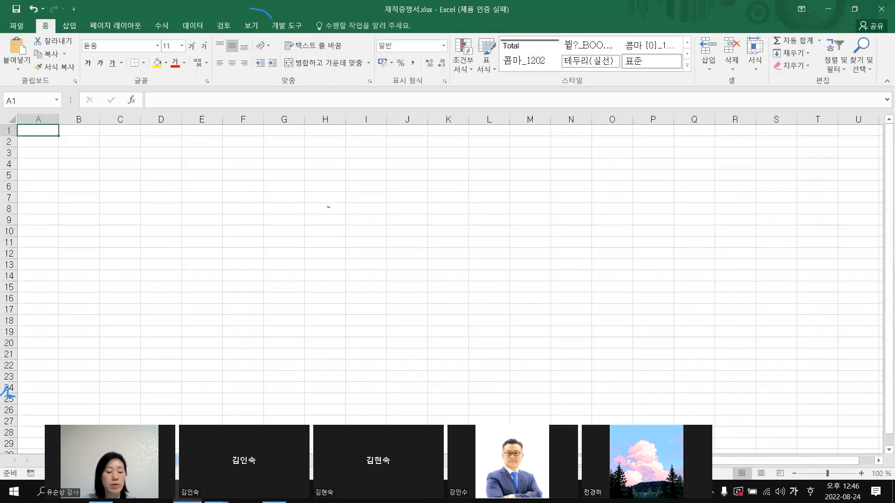
{"action": "double_click", "coordinate": [172, 461]}
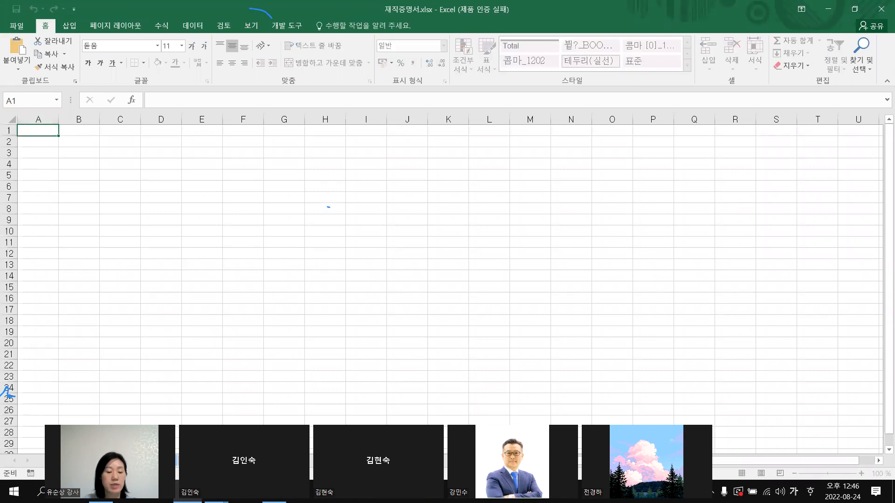
{"action": "left_click", "coordinate": [230, 413]}
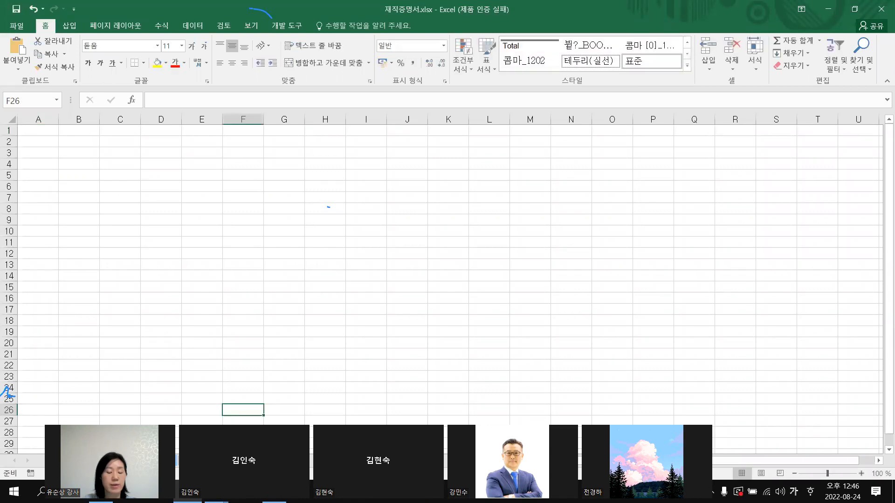
{"action": "right_click", "coordinate": [122, 460]}
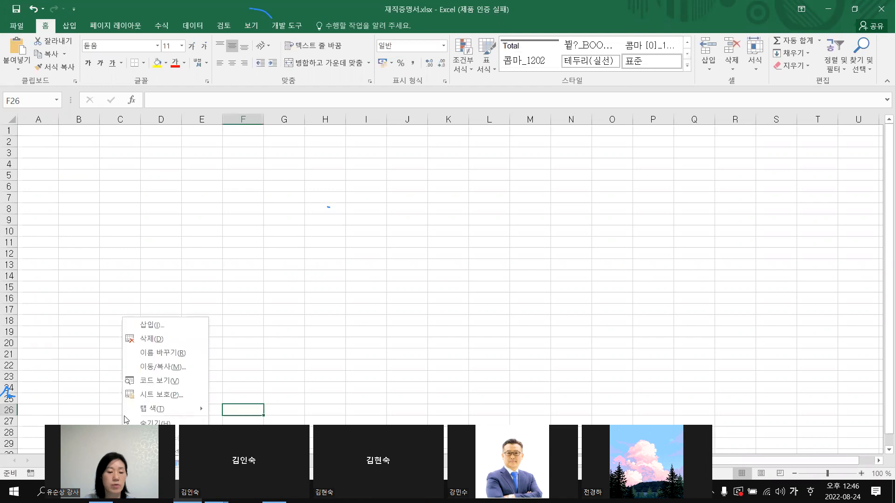
{"action": "left_click", "coordinate": [152, 340]}
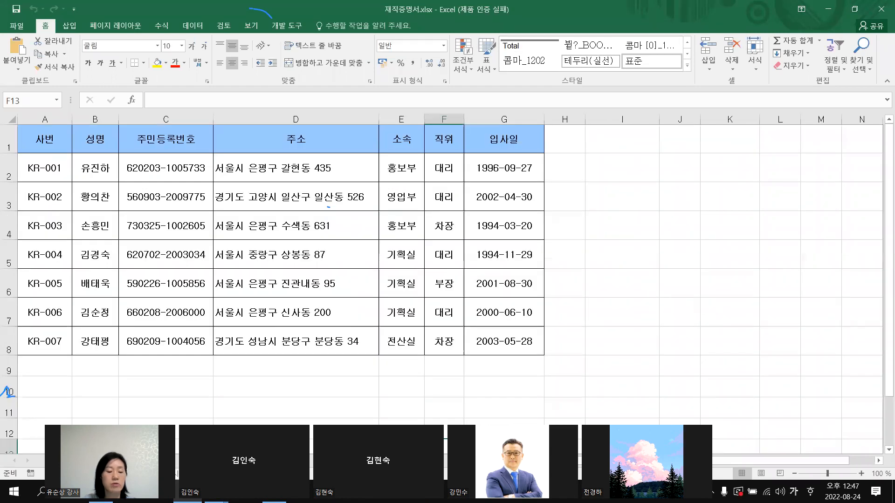
{"action": "left_click", "coordinate": [152, 460]}
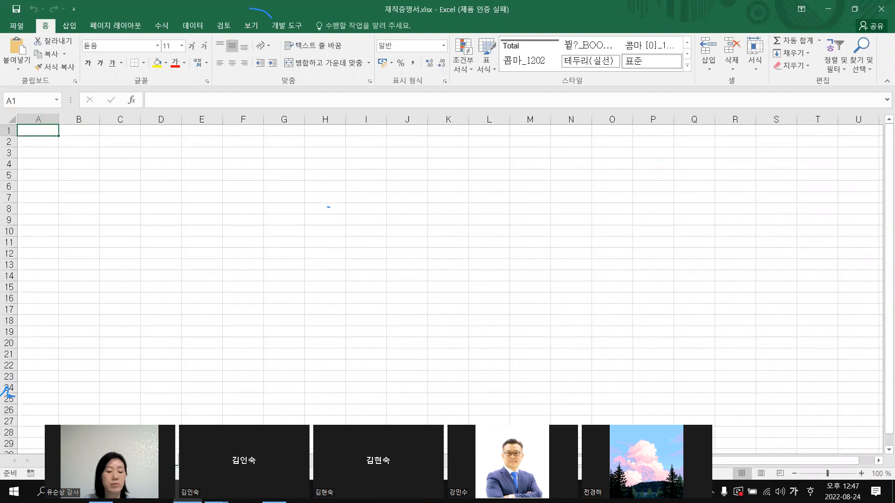
{"action": "right_click", "coordinate": [165, 461]}
{"action": "left_click", "coordinate": [193, 337]}
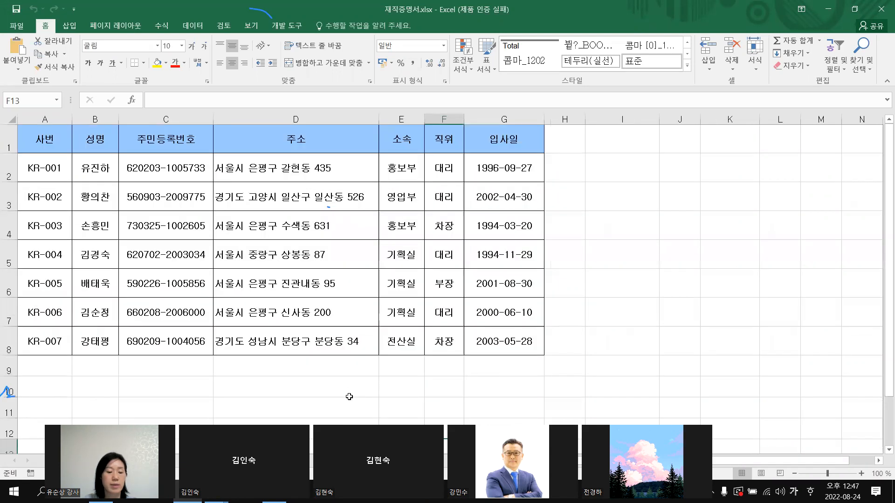
{"action": "left_click", "coordinate": [349, 397]}
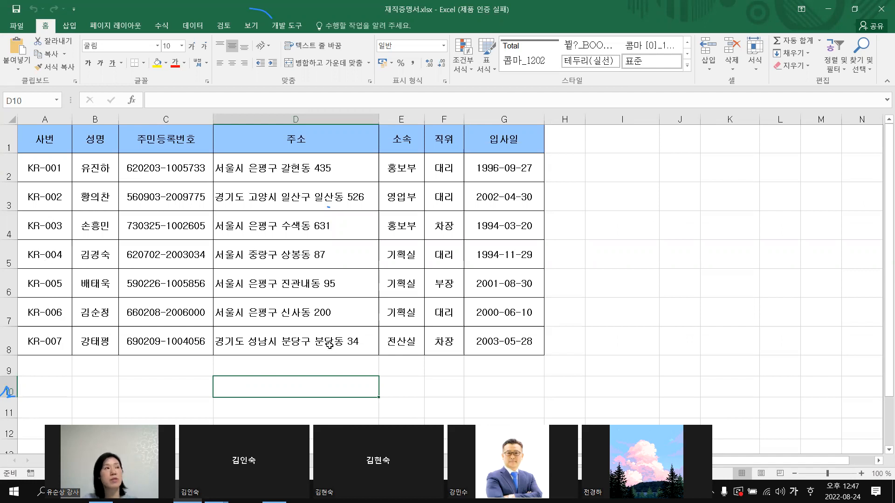
{"action": "left_click", "coordinate": [635, 276]}
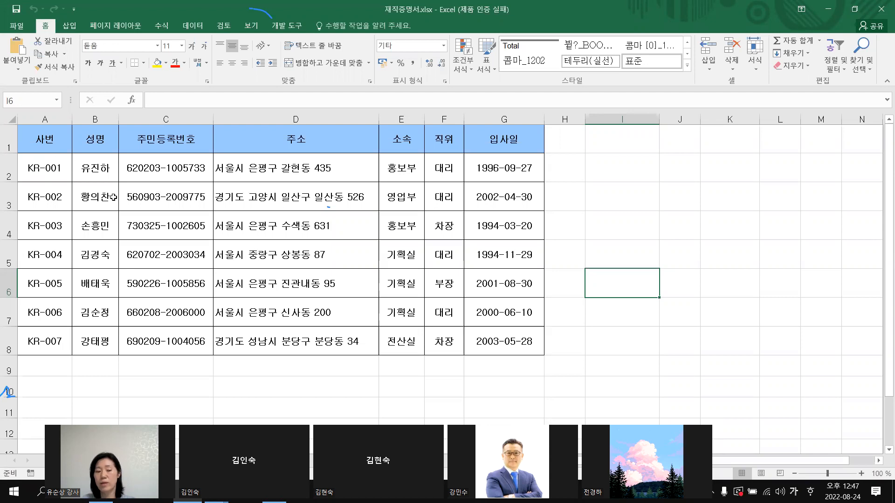
{"action": "left_click", "coordinate": [33, 177]}
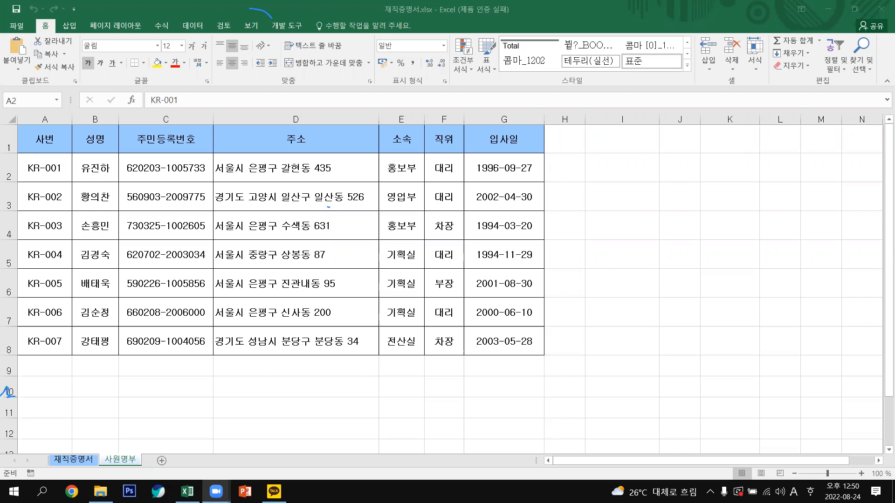
{"action": "mouse_move", "coordinate": [216, 491]}
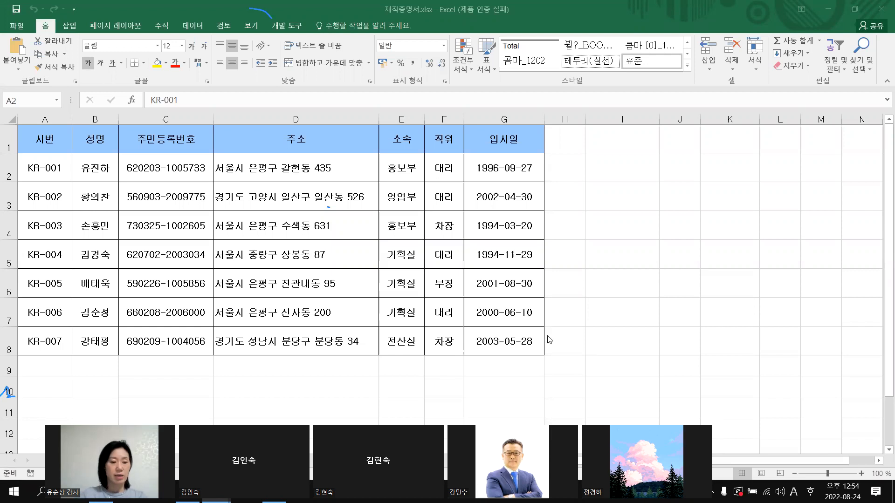
{"action": "left_click", "coordinate": [583, 279]}
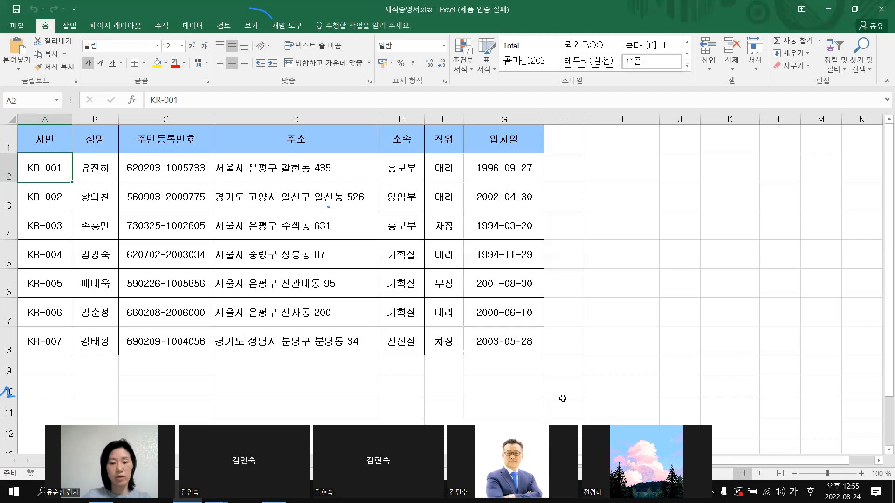
{"action": "left_click", "coordinate": [579, 393]}
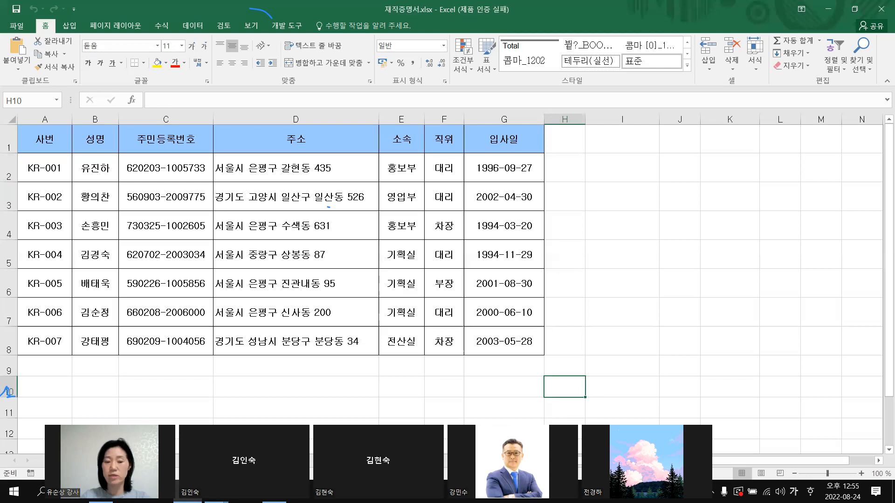
Compare the 재직증명서 form with the employee number and resident registration number columns of the 사원명부 sheet
{"action": "left_click", "coordinate": [84, 461]}
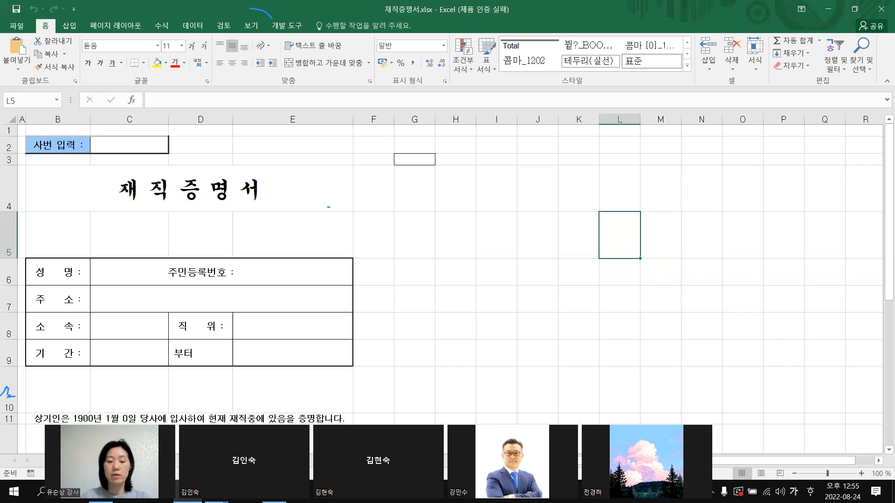
{"action": "left_click", "coordinate": [99, 461]}
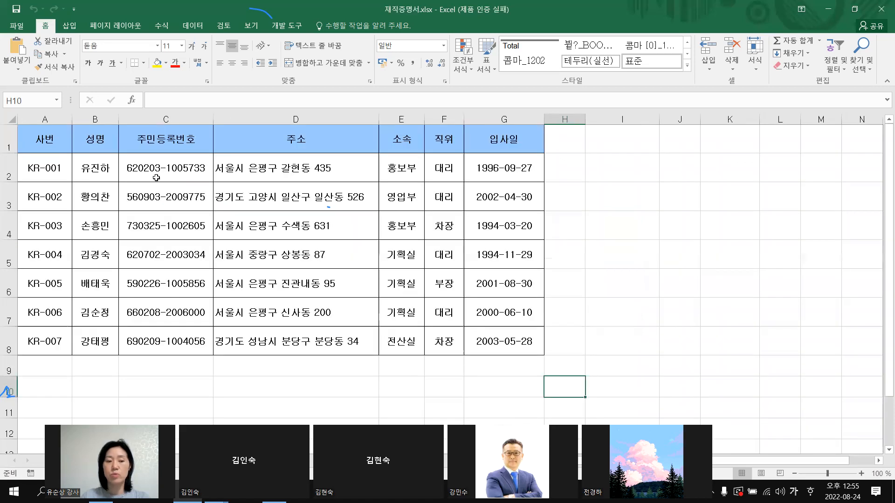
{"action": "left_click_drag", "start_coordinate": [156, 171], "coordinate": [159, 335]}
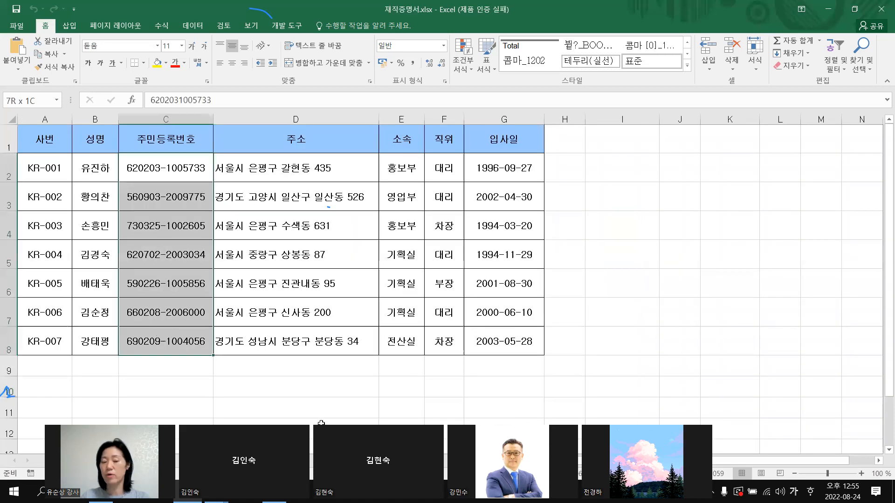
{"action": "left_click", "coordinate": [321, 422]}
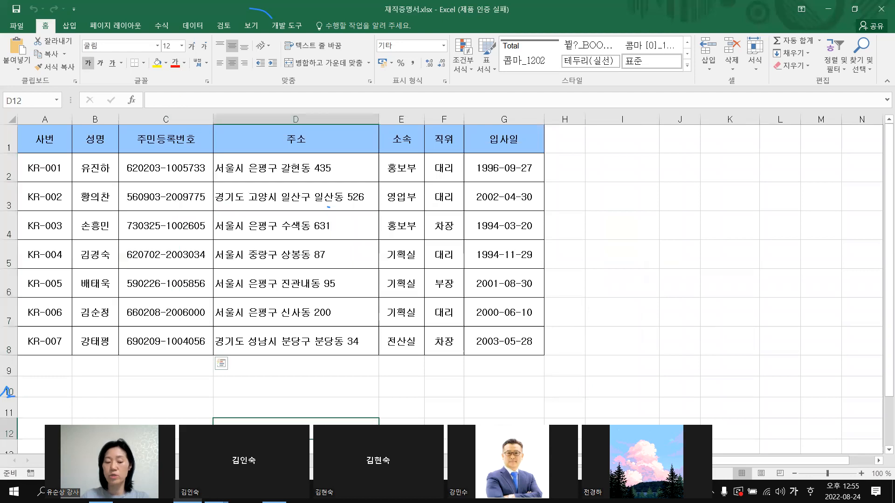
{"action": "left_click", "coordinate": [68, 461]}
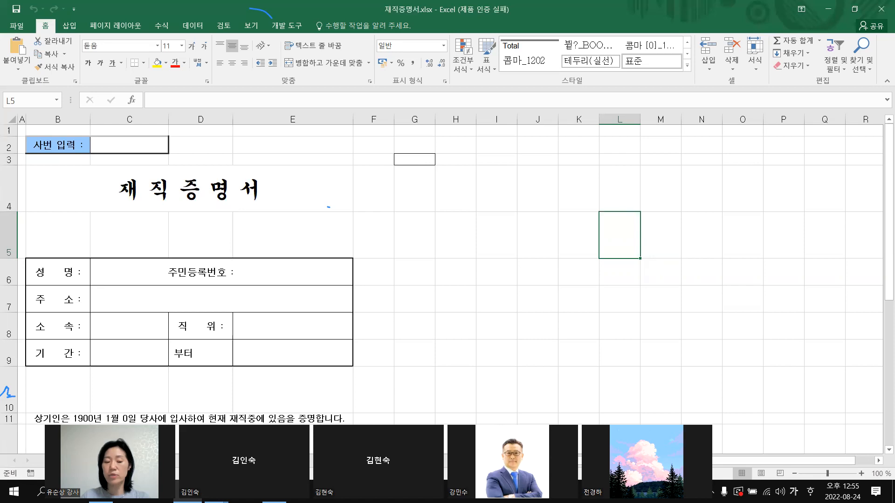
{"action": "left_click", "coordinate": [114, 460]}
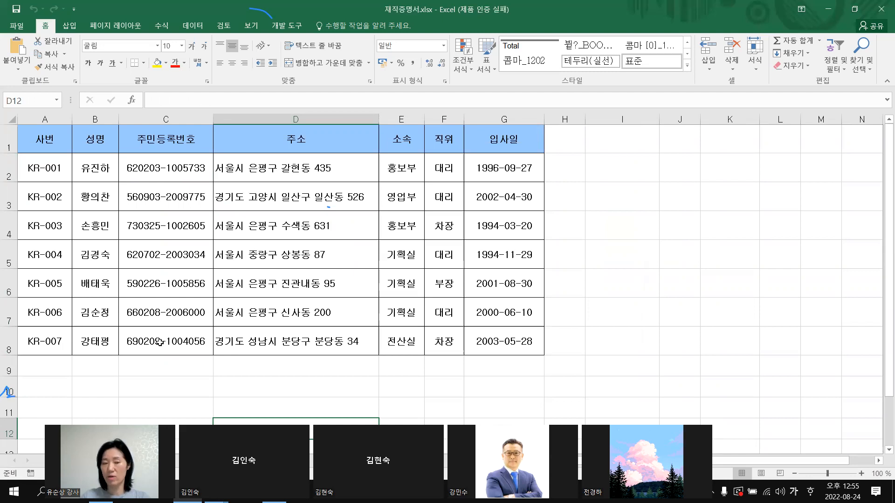
{"action": "left_click_drag", "start_coordinate": [168, 171], "coordinate": [170, 343]}
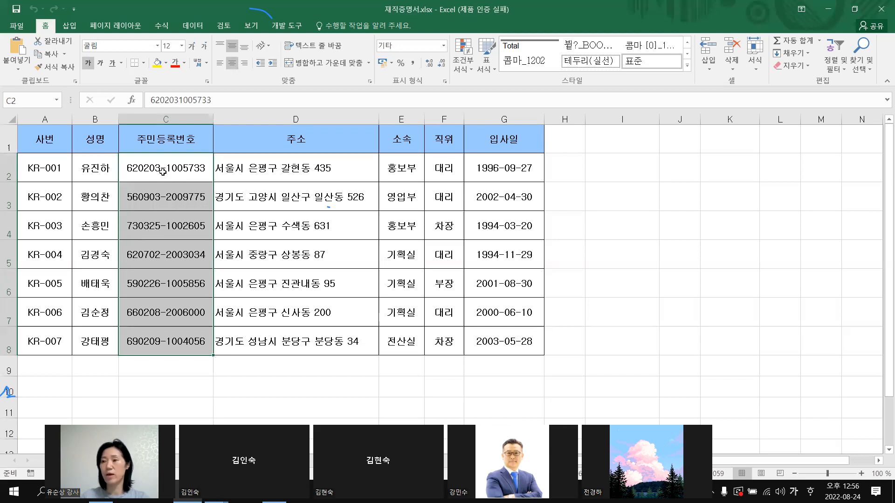
{"action": "left_click", "coordinate": [271, 408]}
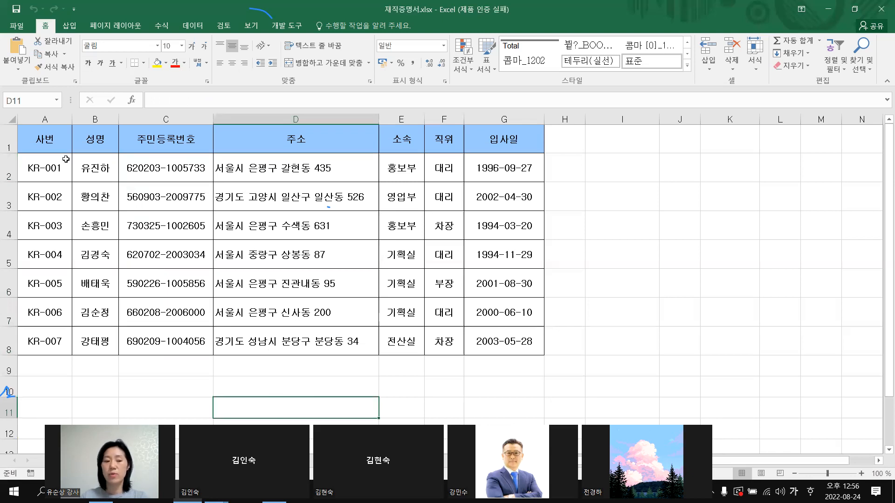
{"action": "left_click_drag", "start_coordinate": [58, 162], "coordinate": [47, 198]}
{"action": "left_click", "coordinate": [95, 460]}
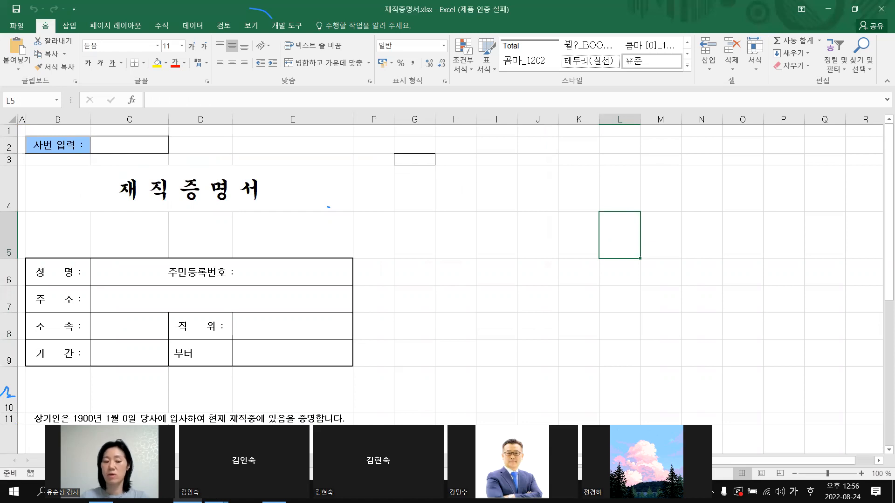
{"action": "left_click", "coordinate": [63, 461]}
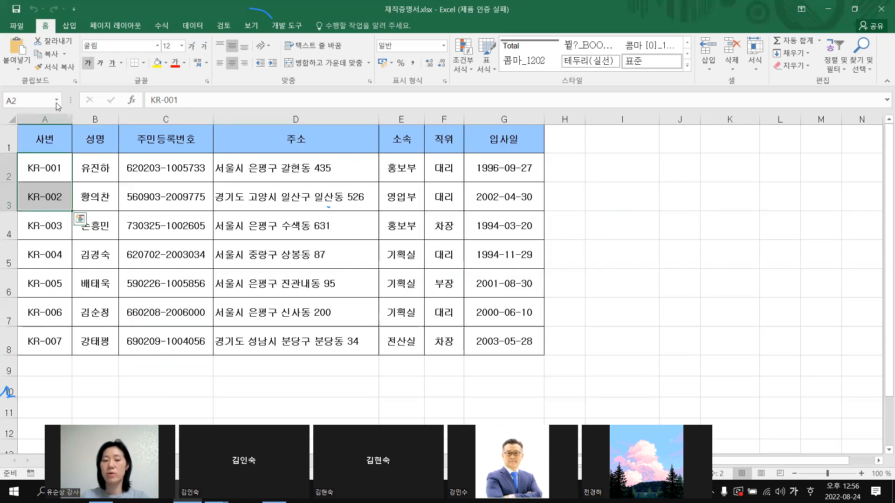
{"action": "left_click", "coordinate": [40, 138]}
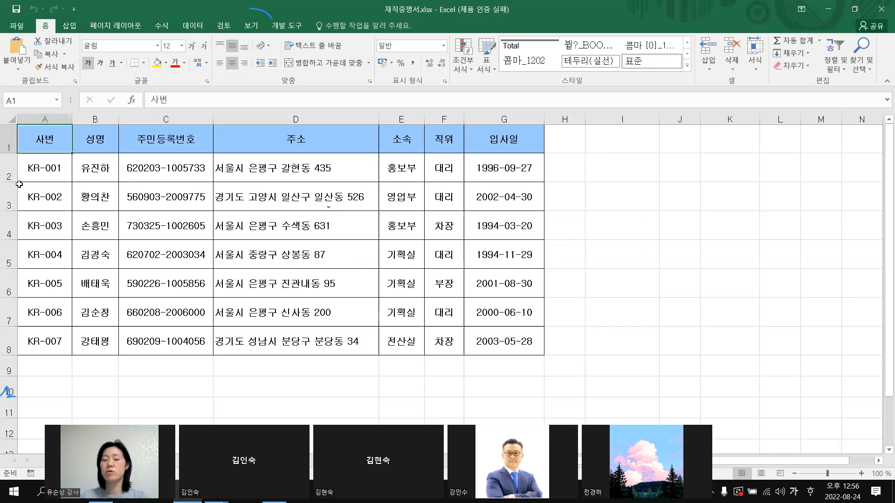
Define the name 사번 for the employee number cells A2:A8 of the 사원명부 sheet
{"action": "left_click", "coordinate": [37, 176]}
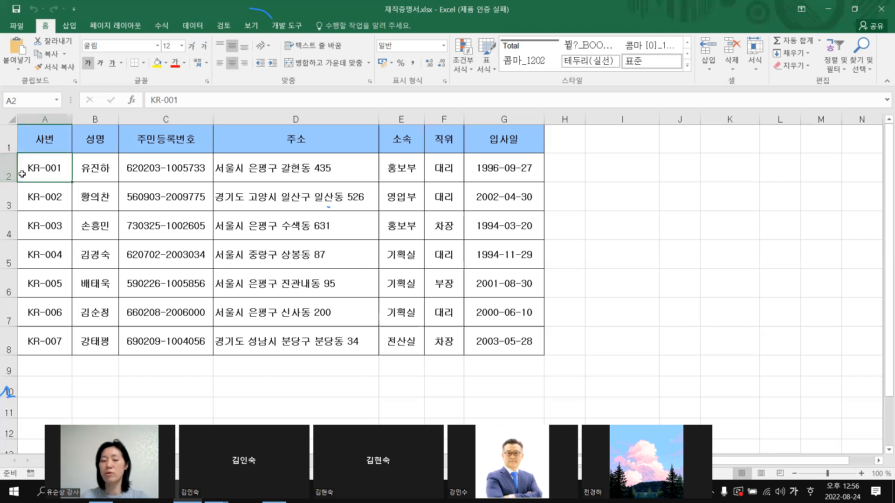
{"action": "left_click_drag", "start_coordinate": [43, 169], "coordinate": [48, 344]}
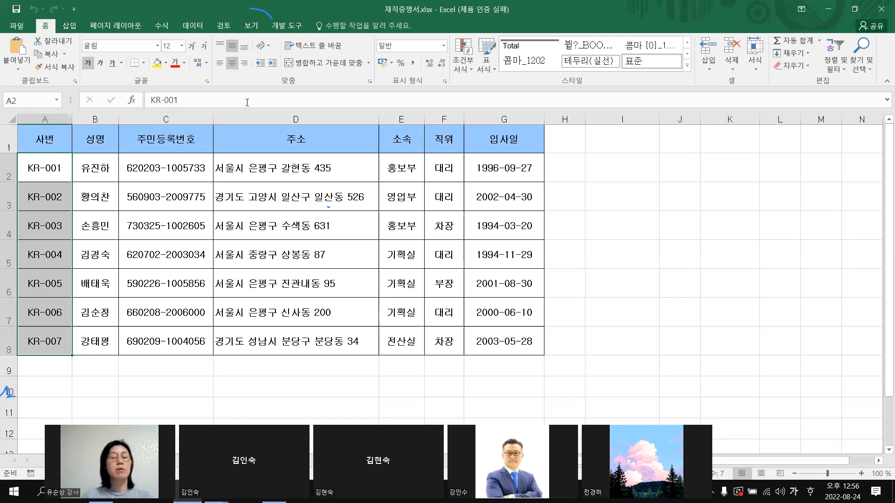
{"action": "left_click", "coordinate": [163, 26]}
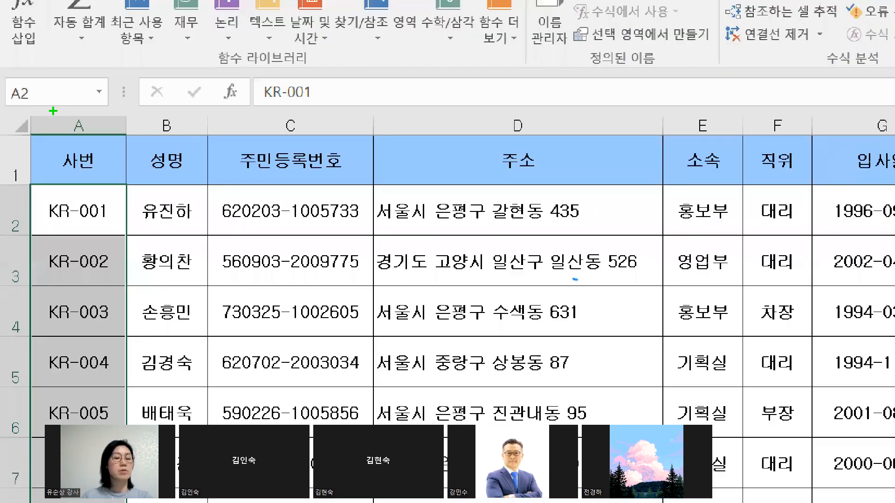
{"action": "left_click_drag", "start_coordinate": [18, 67], "coordinate": [108, 80]}
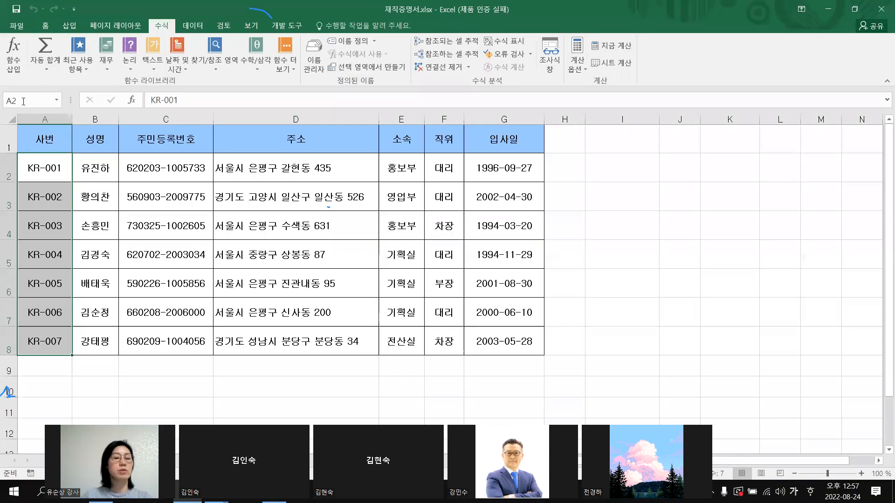
{"action": "left_click", "coordinate": [23, 102]}
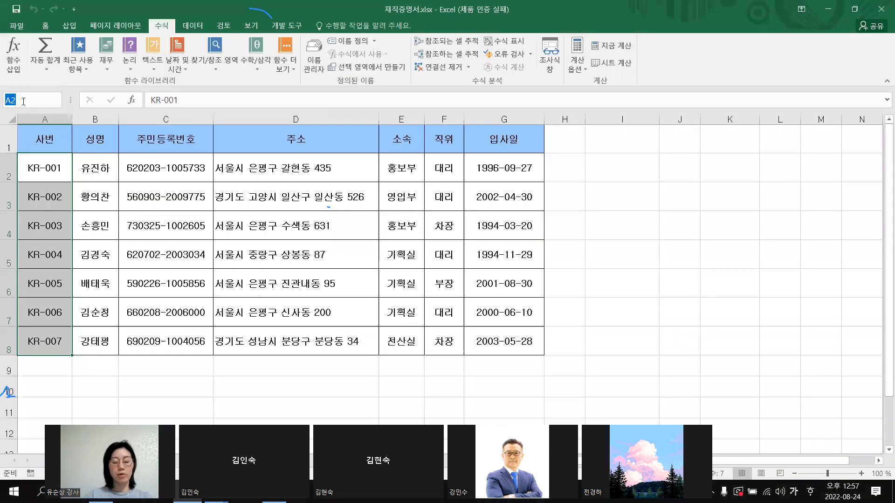
{"action": "key", "text": "Hangul"}
{"action": "type", "text": "t"}
{"action": "key", "text": "BackSpace"}
{"action": "key", "text": "Hangul"}
{"action": "type", "text": "사번"}
{"action": "key", "text": "Return"}
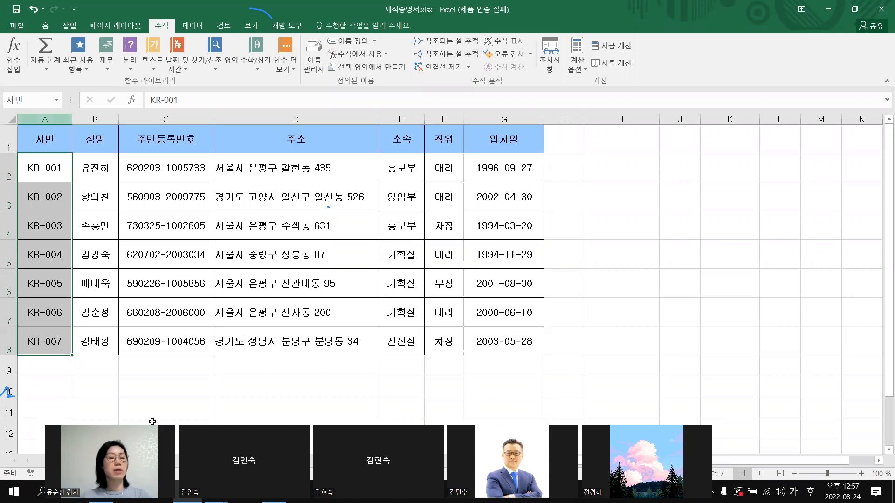
{"action": "left_click", "coordinate": [152, 422]}
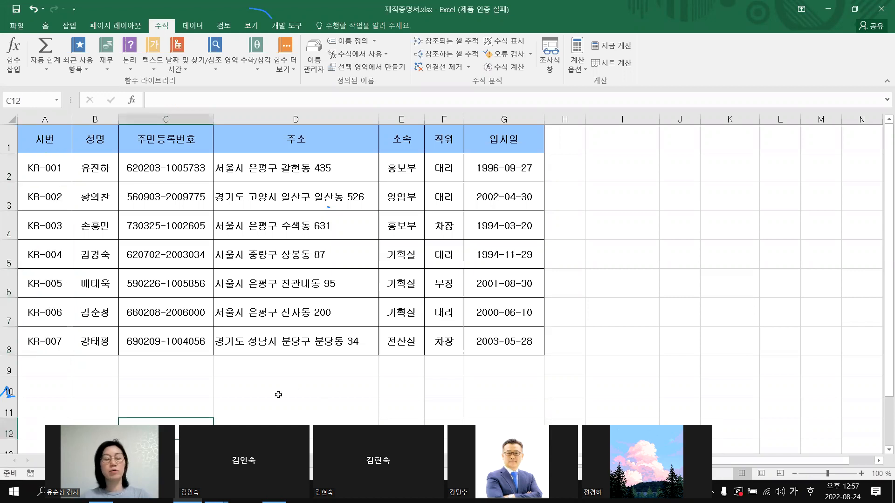
{"action": "left_click", "coordinate": [319, 409]}
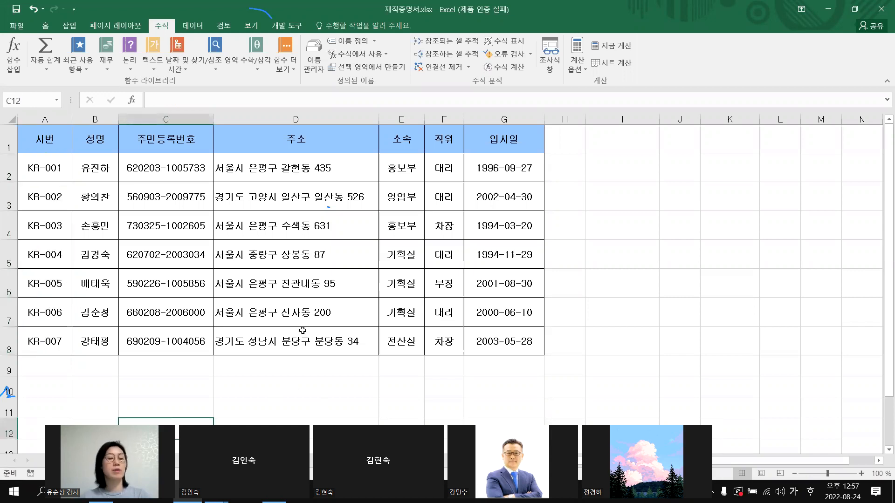
Recall the 사번 named range from cell A2 to check which cells it covers
{"action": "left_click", "coordinate": [47, 169]}
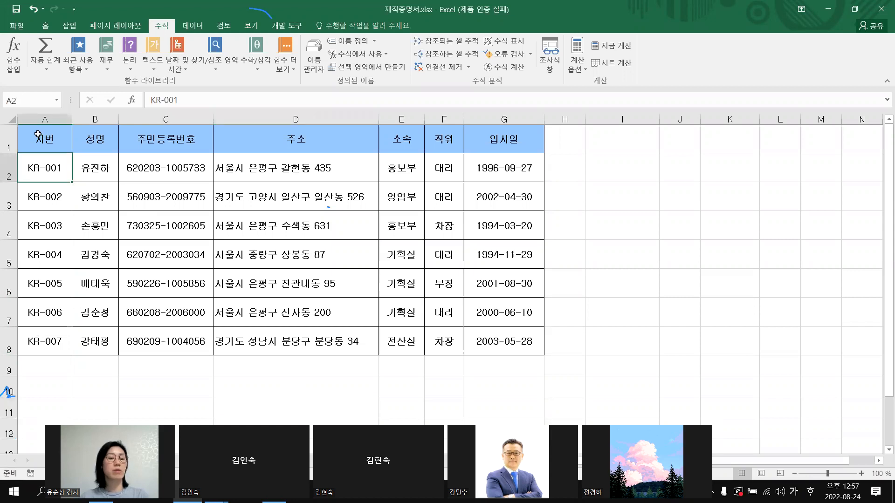
{"action": "left_click", "coordinate": [58, 101]}
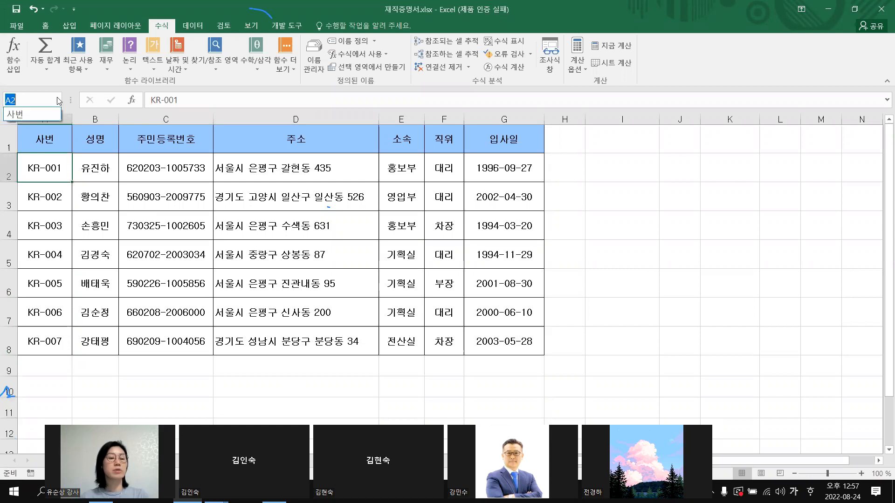
{"action": "left_click", "coordinate": [23, 114]}
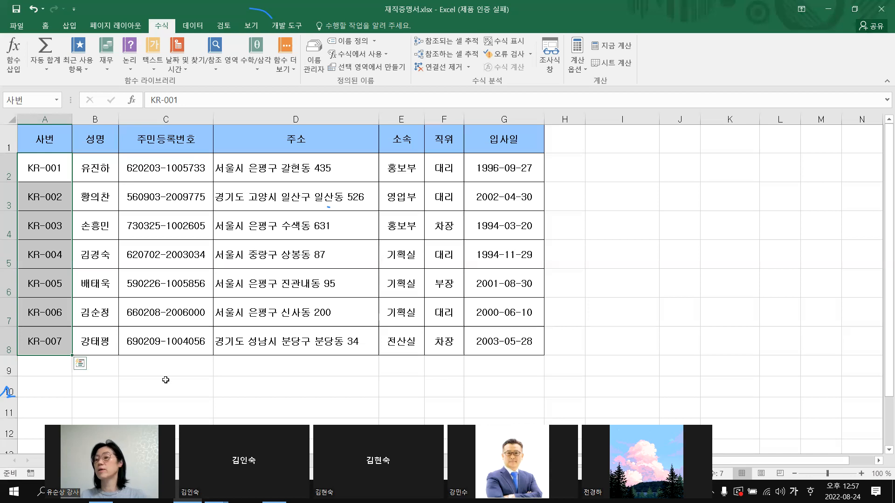
{"action": "left_click", "coordinate": [205, 402]}
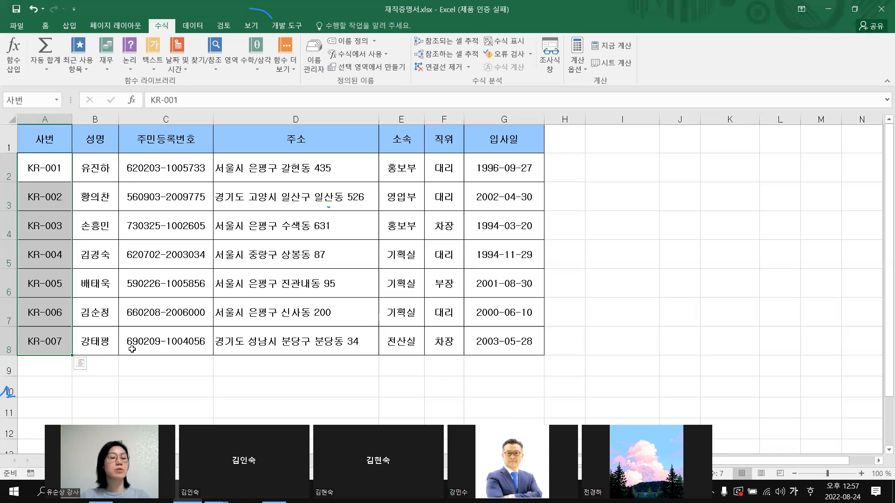
Define the name 사원명부 for the employee data in A2:G8, excluding the header row
{"action": "left_click_drag", "start_coordinate": [43, 169], "coordinate": [535, 345]}
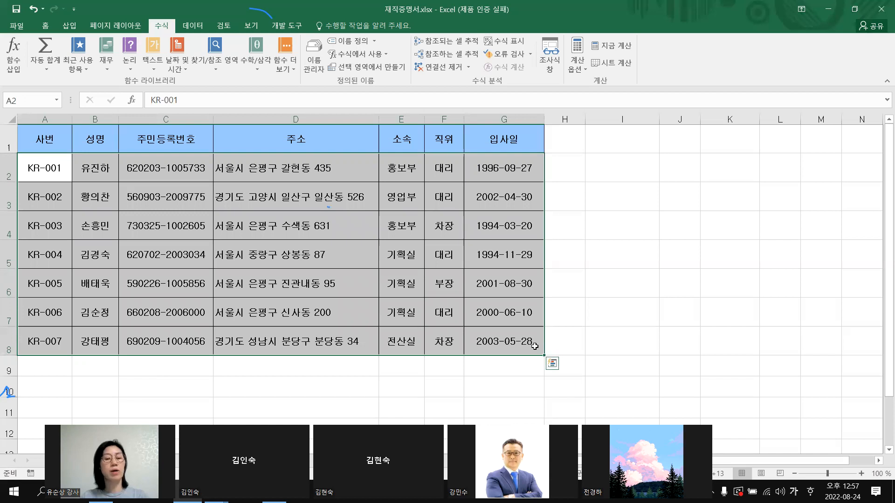
{"action": "left_click", "coordinate": [15, 100]}
{"action": "type", "text": "사ㅂ"}
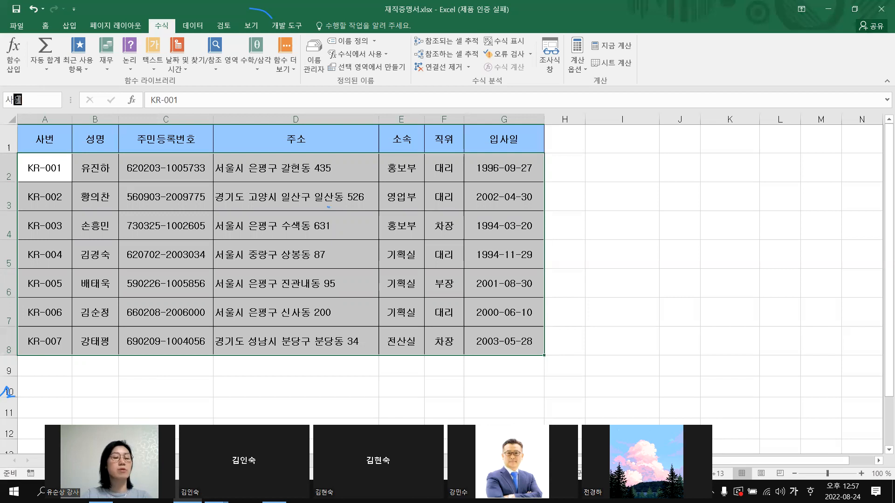
{"action": "type", "text": "ㅜㅓㅁㅕㅇㅂㅜ"}
{"action": "key", "text": "Return"}
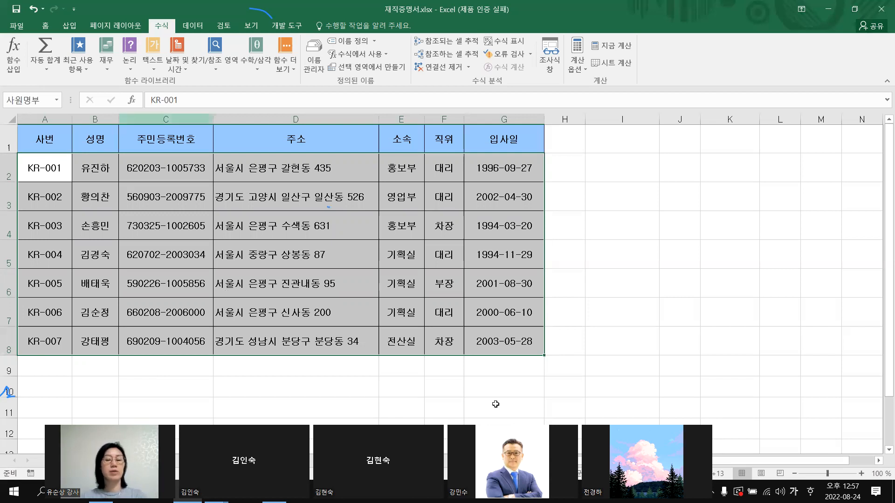
{"action": "left_click", "coordinate": [525, 401]}
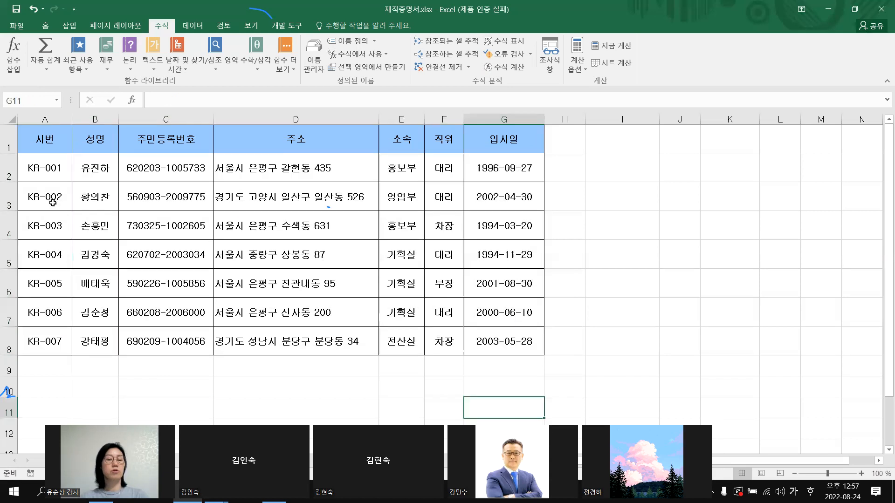
Recall the 사번 and 사원명부 named ranges one after the other to check the cells they cover
{"action": "left_click", "coordinate": [59, 100]}
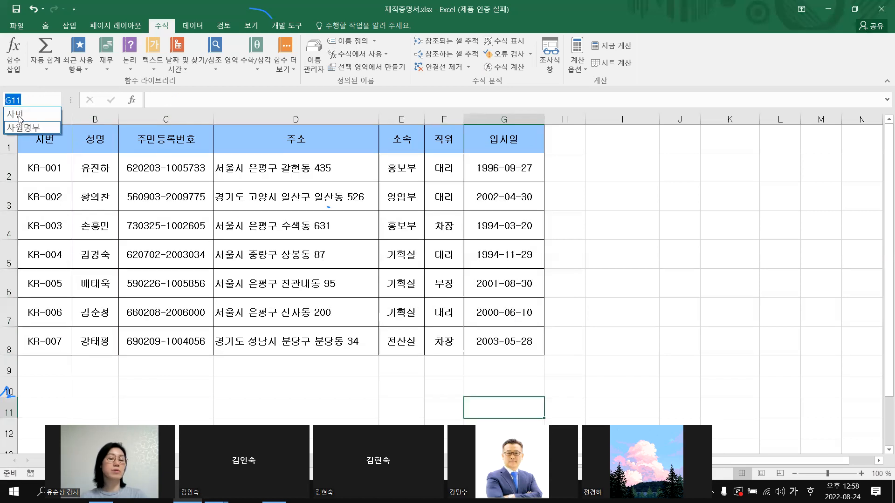
{"action": "left_click", "coordinate": [20, 116]}
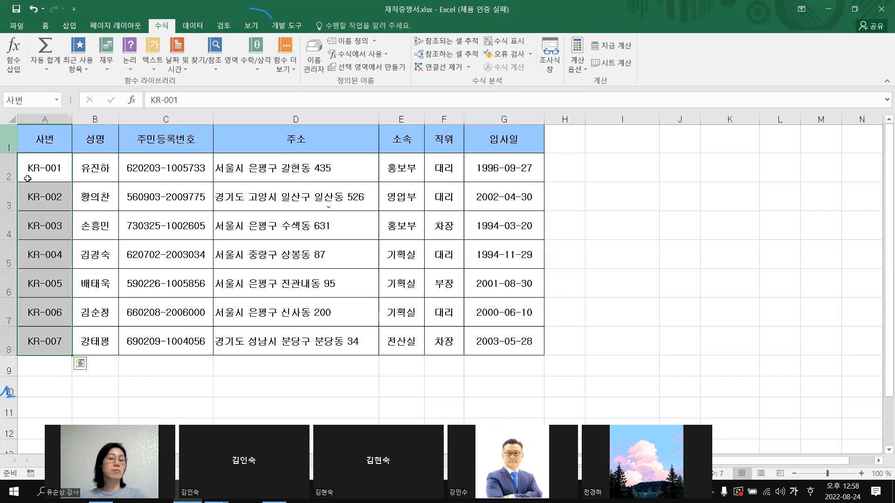
{"action": "left_click", "coordinate": [56, 101]}
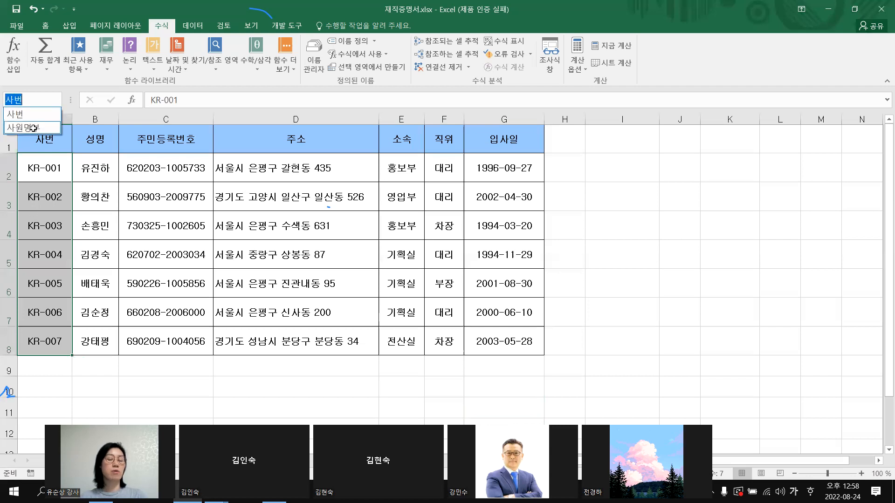
{"action": "left_click", "coordinate": [33, 127]}
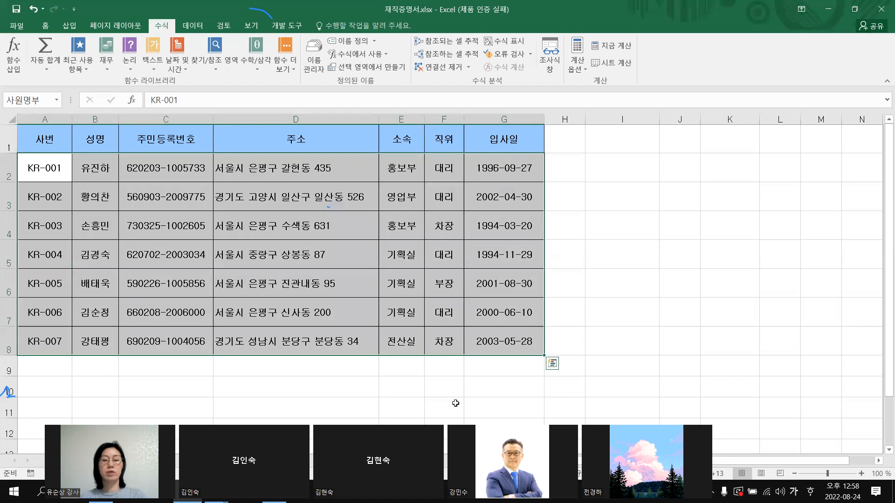
{"action": "left_click", "coordinate": [497, 405]}
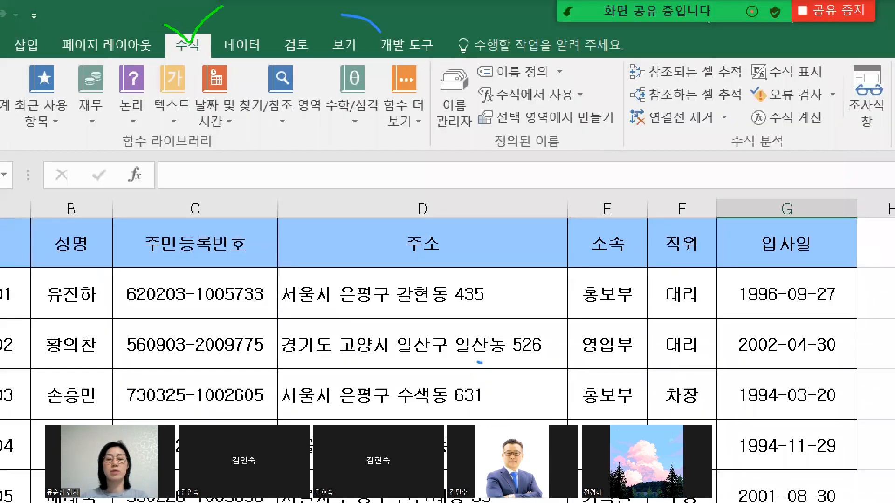
{"action": "left_click_drag", "start_coordinate": [223, 7], "coordinate": [225, 5]}
{"action": "mouse_move", "coordinate": [544, 155]}
{"action": "left_mouse_down"}
{"action": "mouse_move", "coordinate": [569, 168]}
{"action": "mouse_move", "coordinate": [531, 176]}
{"action": "left_mouse_up"}
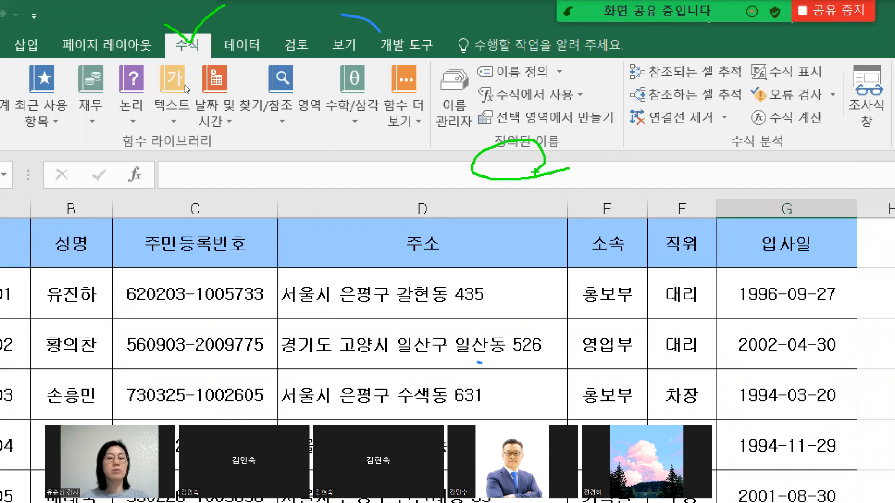
{"action": "key", "text": "Escape"}
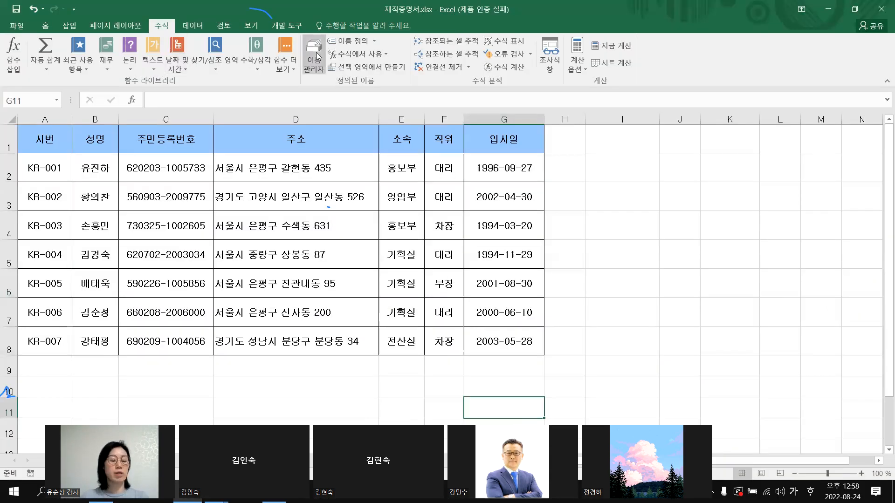
{"action": "key", "text": "ctrl+1"}
{"action": "left_click_drag", "start_coordinate": [302, 54], "coordinate": [353, 56]}
{"action": "key", "text": "Escape"}
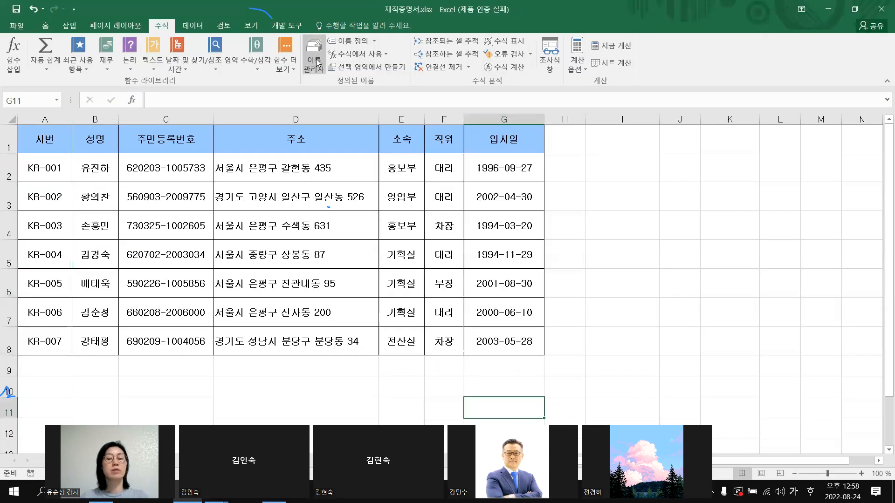
Review the defined names in the Name Manager, widening the reference column to read the full ranges of 사번 and 사원명부
{"action": "left_click", "coordinate": [317, 61]}
{"action": "left_click_drag", "start_coordinate": [344, 219], "coordinate": [340, 63]}
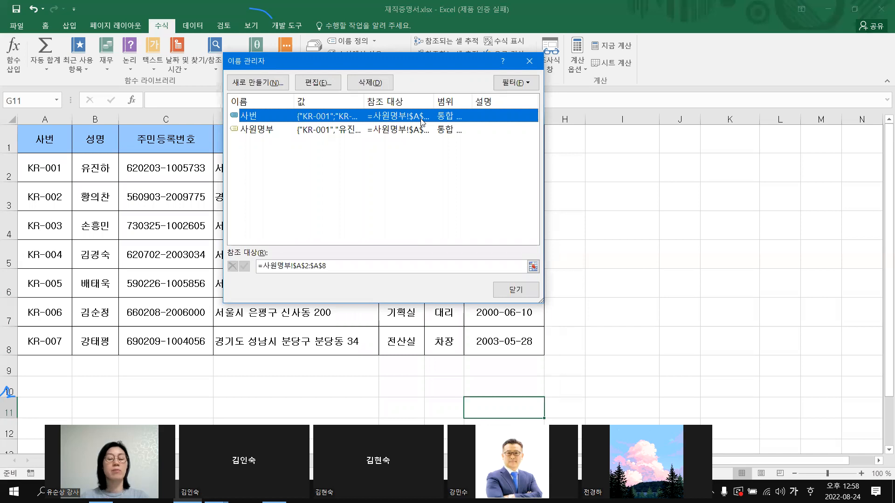
{"action": "left_click_drag", "start_coordinate": [474, 97], "coordinate": [514, 92]}
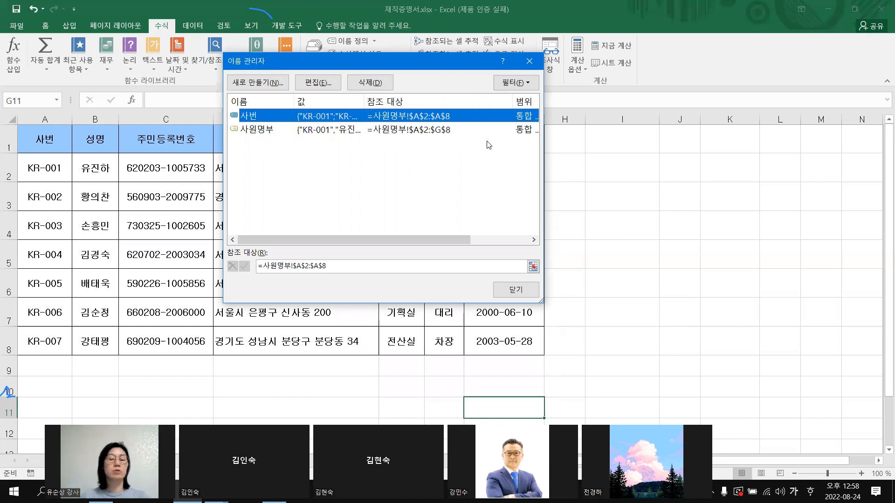
{"action": "left_click", "coordinate": [261, 133]}
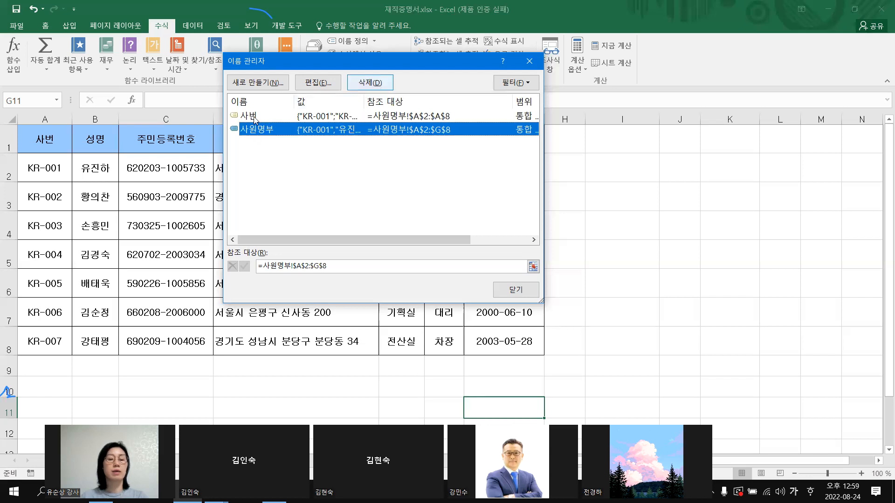
{"action": "left_click", "coordinate": [293, 115]}
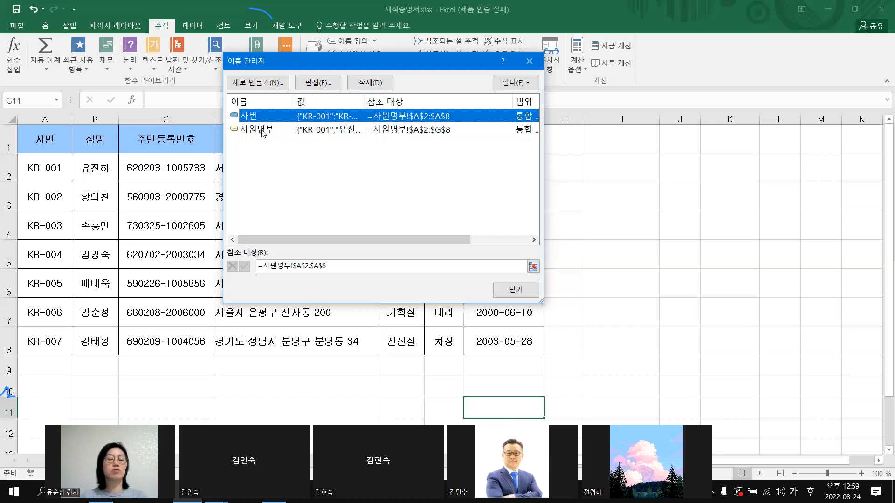
Delete the defined name 사원명부 and leave the Name Manager
{"action": "left_click", "coordinate": [263, 134]}
{"action": "left_click", "coordinate": [362, 84]}
{"action": "left_click", "coordinate": [422, 279]}
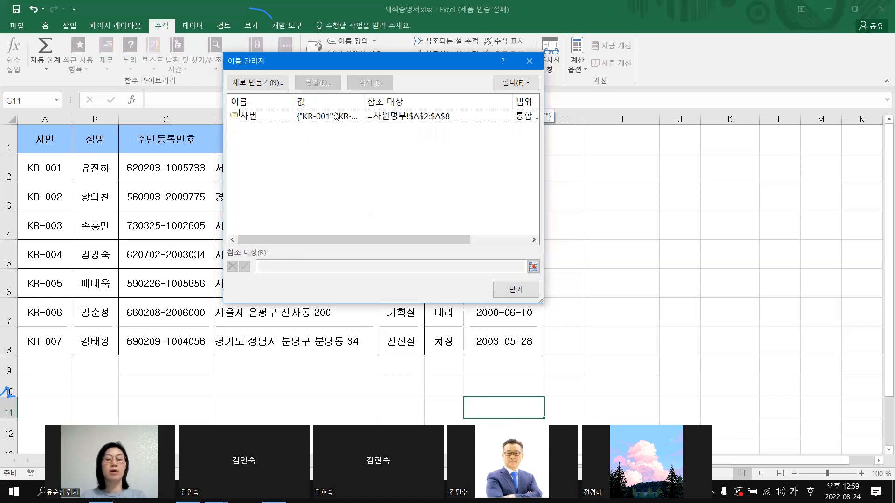
{"action": "left_click", "coordinate": [529, 62]}
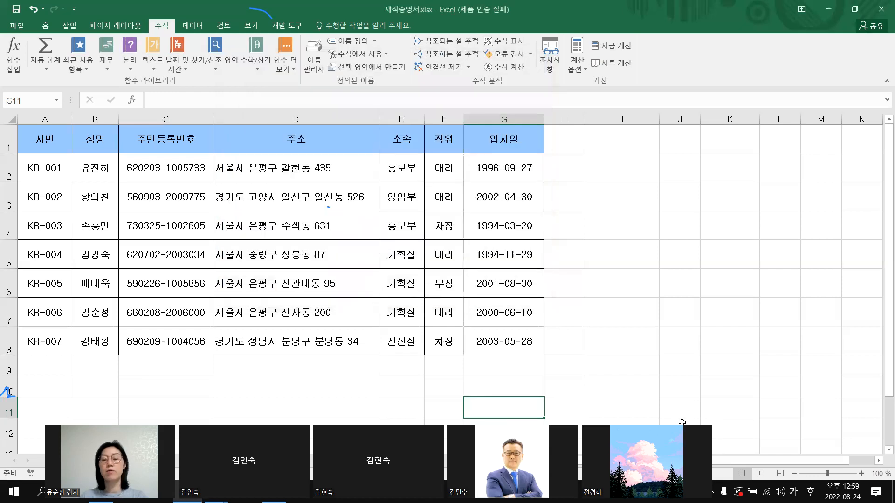
Define the name 사원명부 for the employee data in A2:G8, leaving out the header row
{"action": "left_click", "coordinate": [682, 422]}
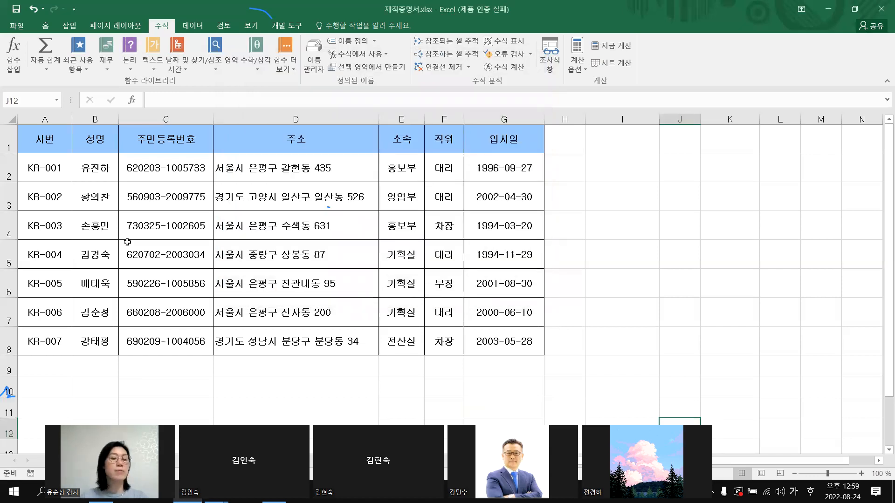
{"action": "left_click", "coordinate": [48, 169]}
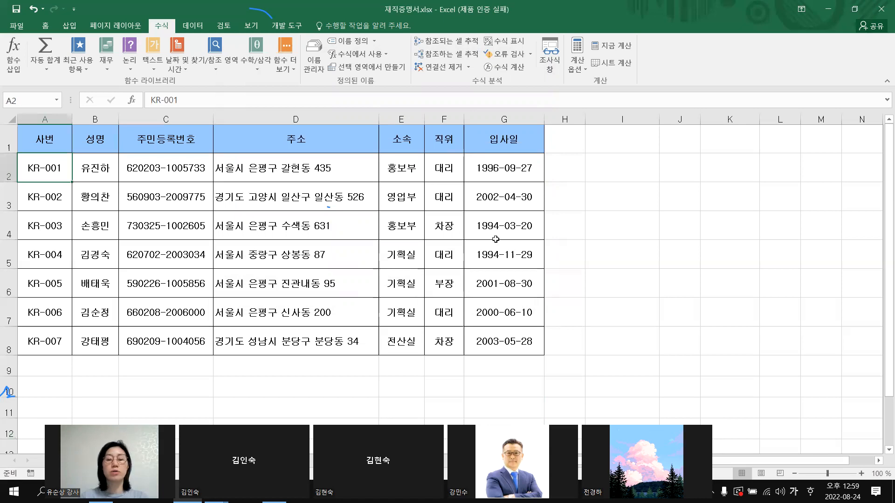
{"action": "left_click", "coordinate": [505, 252], "text": "shift"}
{"action": "left_click_drag", "start_coordinate": [499, 331], "coordinate": [498, 336]}
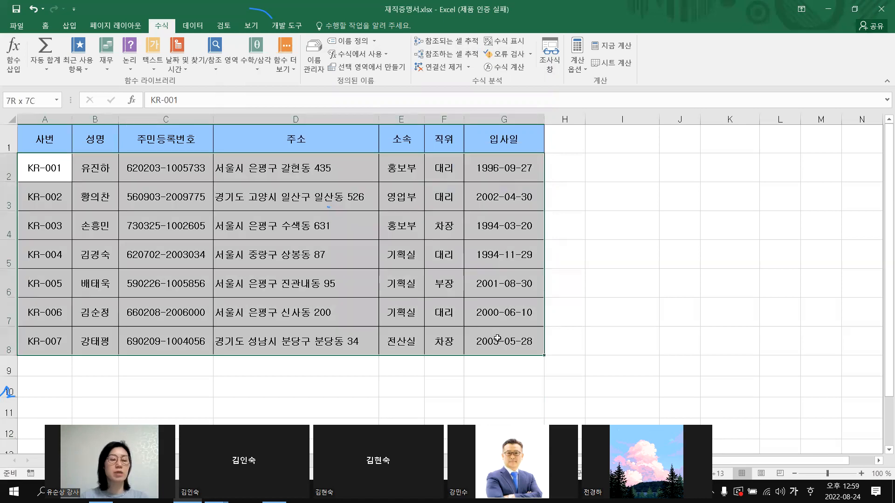
{"action": "left_click", "coordinate": [26, 99]}
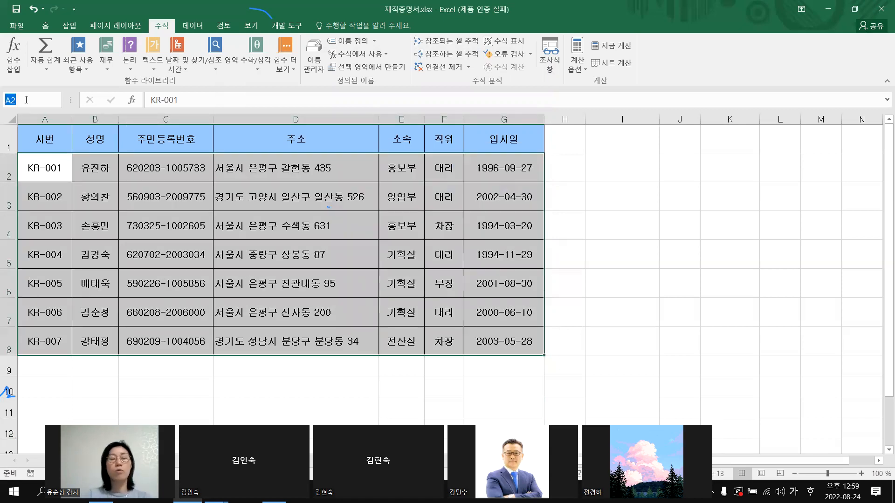
{"action": "type", "text": "상"}
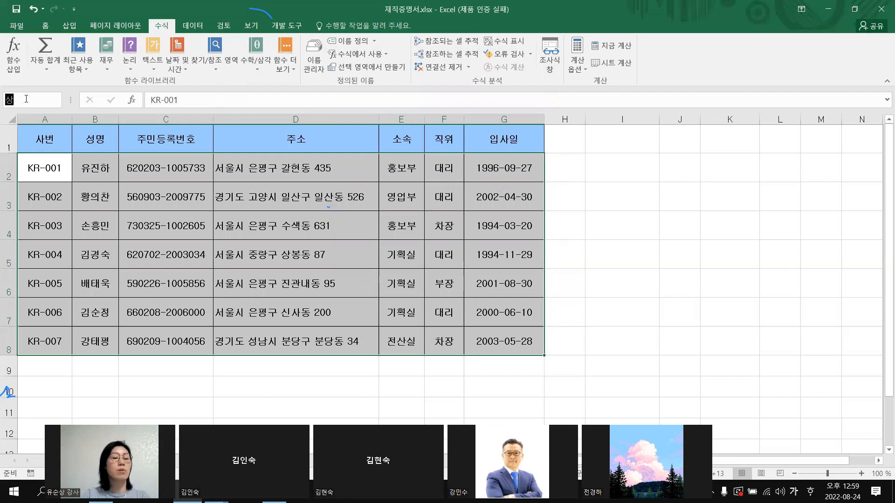
{"action": "type", "text": "원ㅂㅜ"}
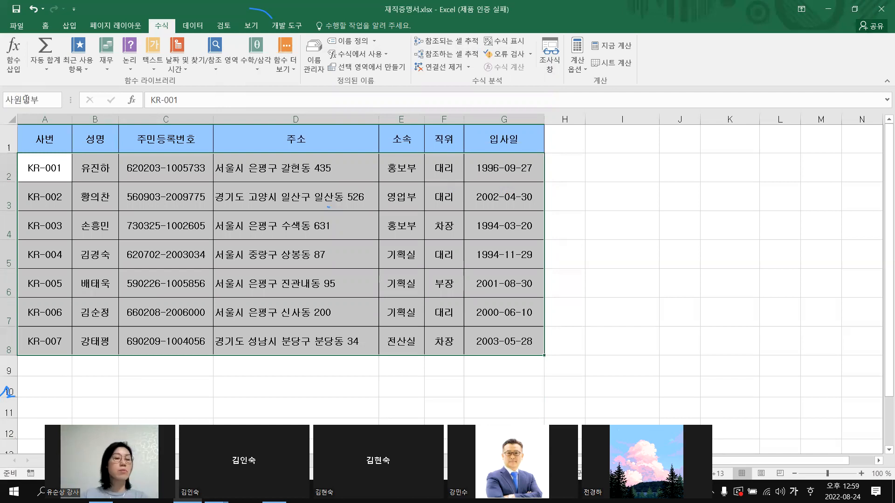
{"action": "key", "text": "Return"}
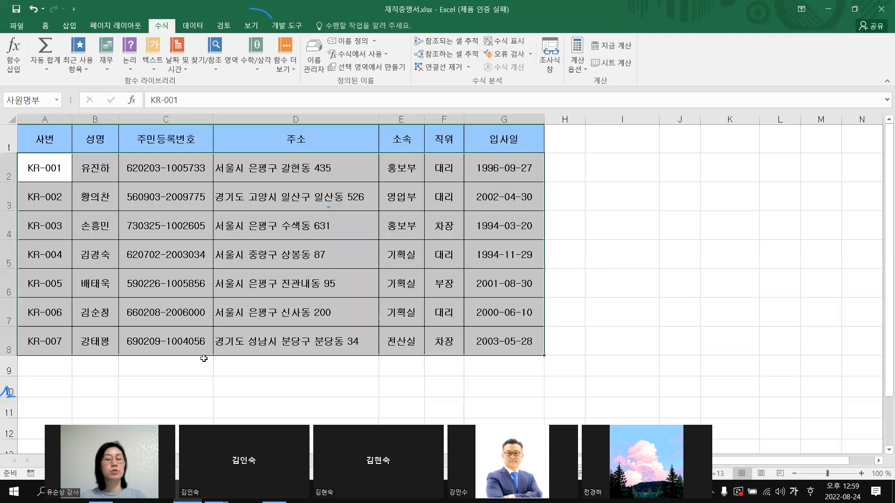
Recall the 사원명부 named range to check which cells it covers
{"action": "left_click", "coordinate": [224, 385]}
{"action": "left_click", "coordinate": [318, 394]}
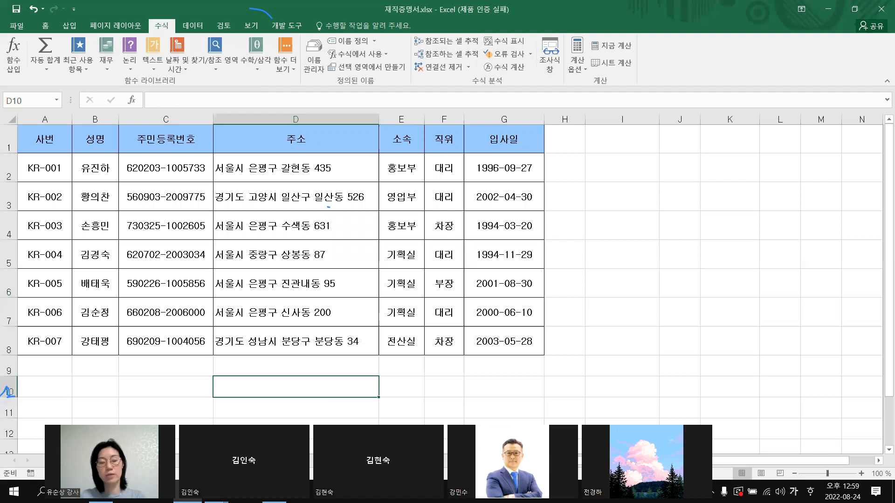
{"action": "left_click", "coordinate": [57, 100]}
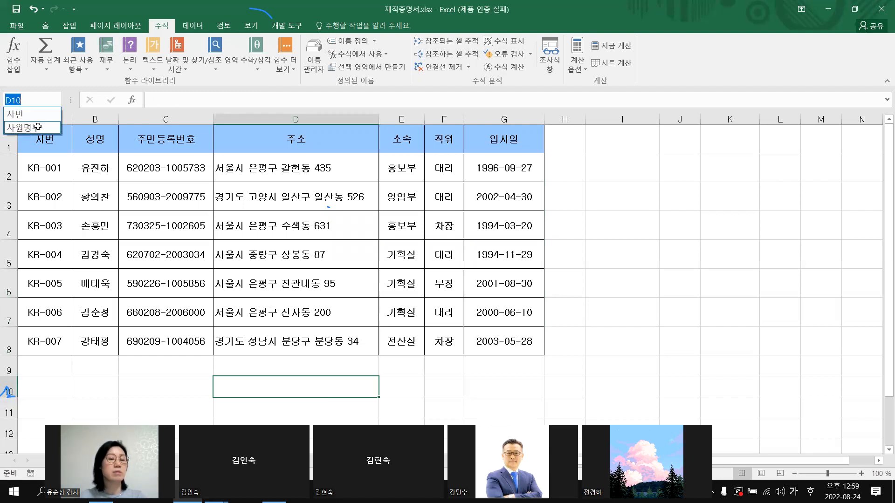
{"action": "left_click", "coordinate": [38, 128]}
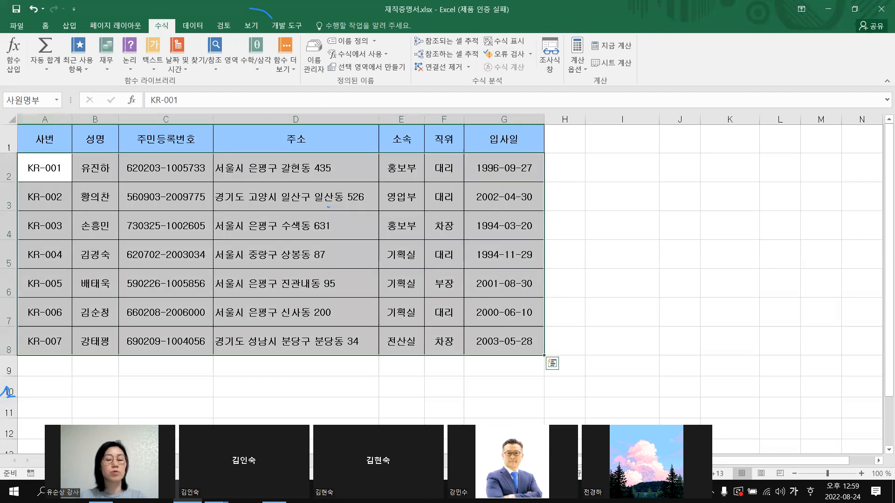
{"action": "left_click", "coordinate": [366, 416]}
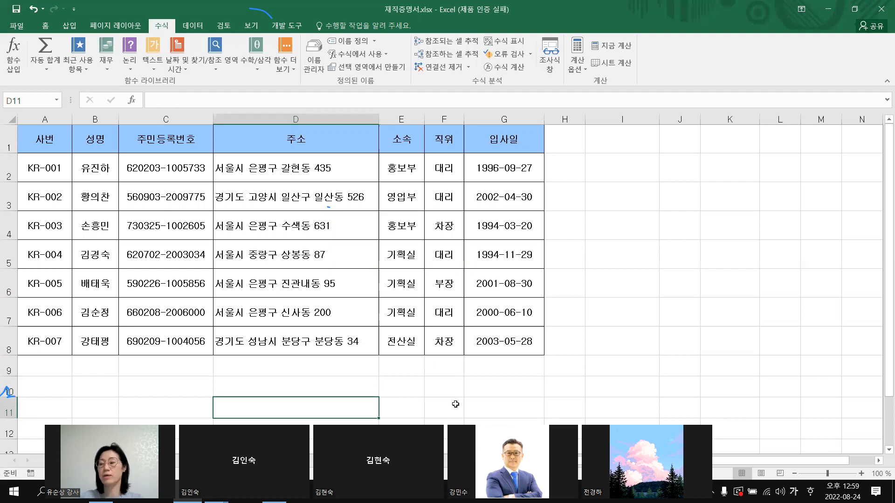
{"action": "left_click", "coordinate": [431, 421]}
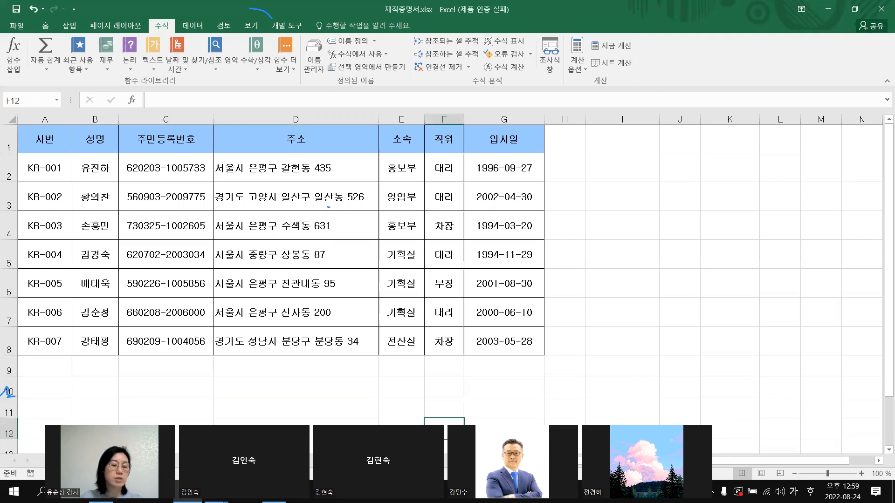
Switch to the certificate form sheet and select cell C2 beside 사번 입력 for data validation
{"action": "key", "text": "ctrl+Page_Down"}
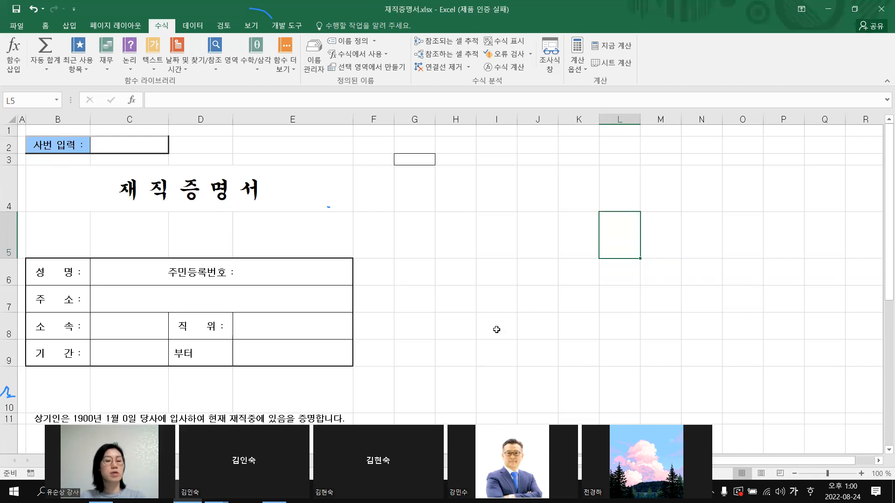
{"action": "left_click", "coordinate": [848, 247]}
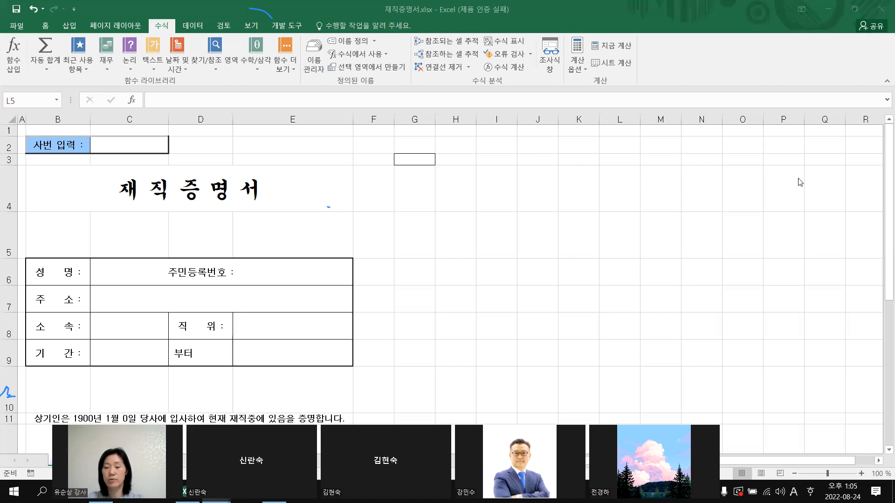
{"action": "left_click", "coordinate": [113, 143]}
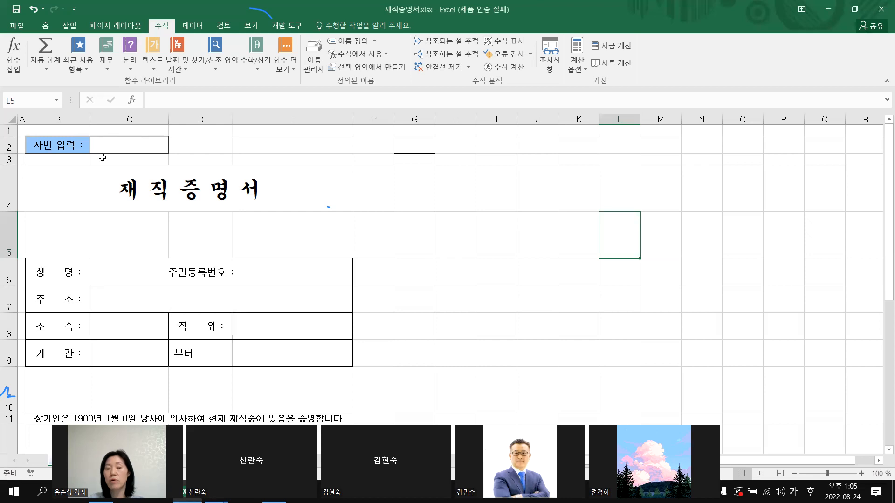
{"action": "left_click", "coordinate": [124, 142]}
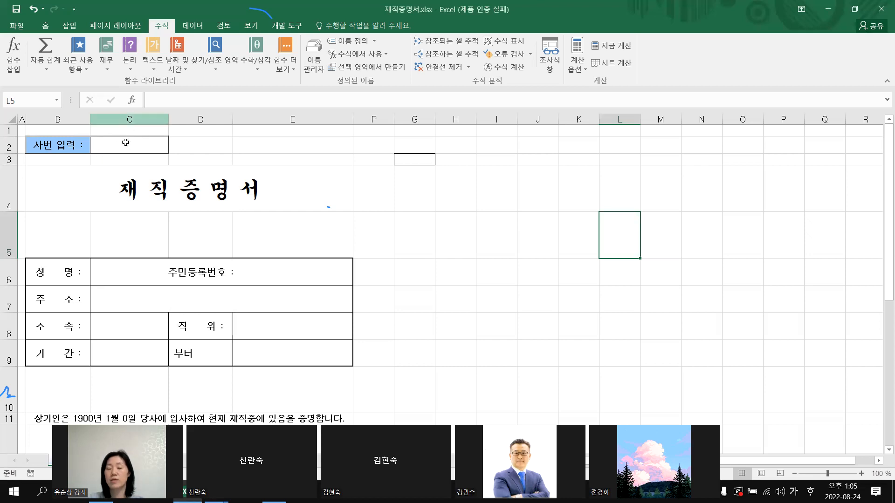
{"action": "left_click", "coordinate": [124, 145]}
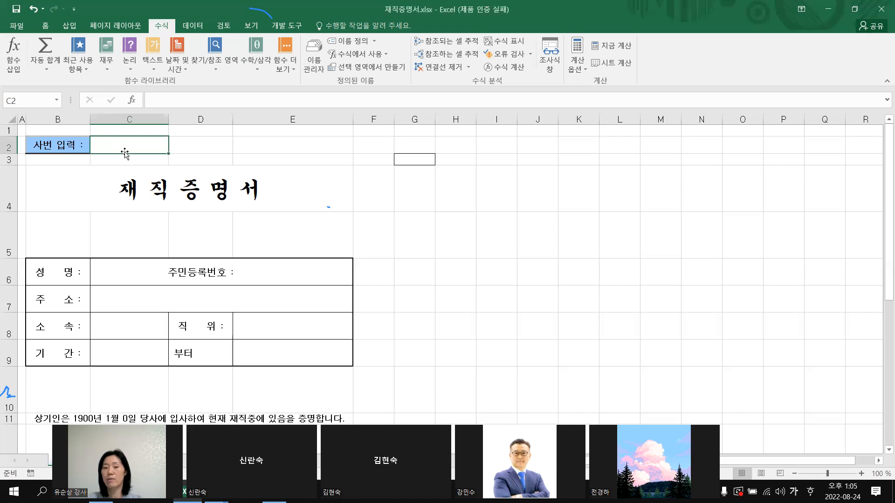
{"action": "left_click", "coordinate": [200, 28]}
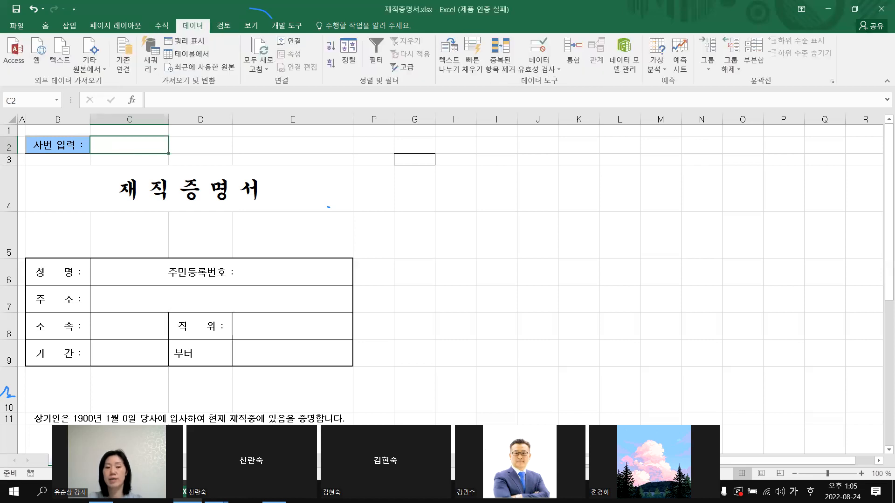
{"action": "key", "text": "ctrl+1"}
{"action": "left_click_drag", "start_coordinate": [188, 20], "coordinate": [234, 5]}
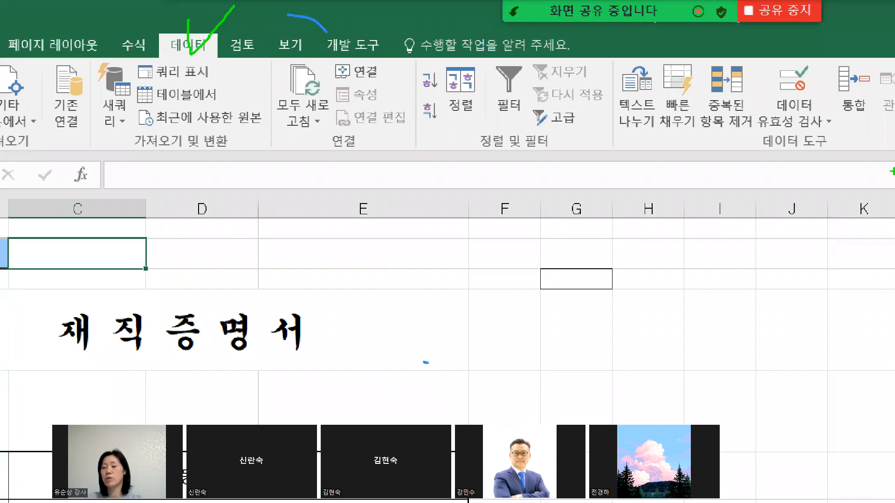
{"action": "left_click_drag", "start_coordinate": [770, 166], "coordinate": [835, 165]}
{"action": "mouse_move", "coordinate": [770, 167]}
{"action": "left_mouse_down"}
{"action": "mouse_move", "coordinate": [850, 147]}
{"action": "mouse_move", "coordinate": [804, 171]}
{"action": "left_mouse_up"}
{"action": "left_click_drag", "start_coordinate": [780, 78], "coordinate": [860, 31]}
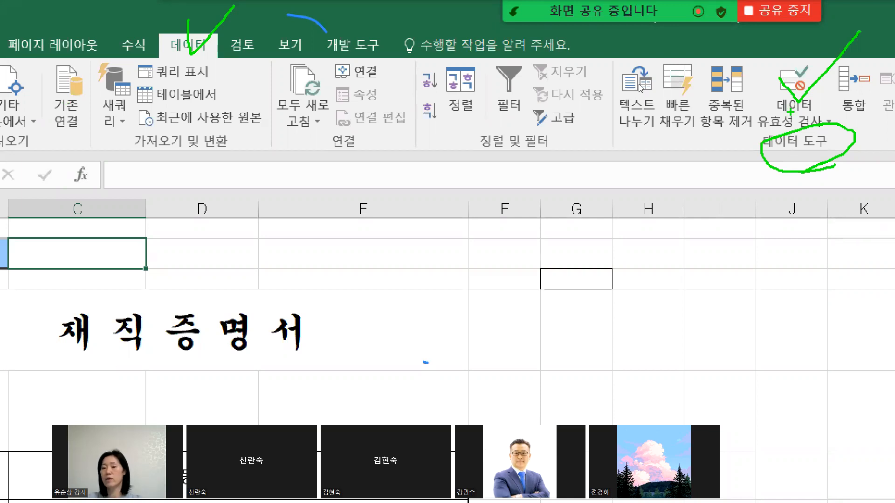
{"action": "key", "text": "Escape"}
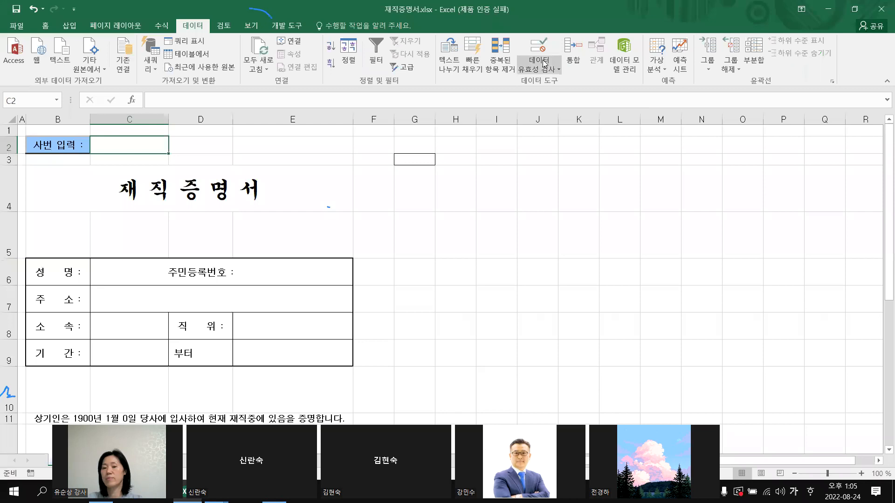
Start a data validation rule for cell C2 that restricts its entries to a list (목록)
{"action": "left_click", "coordinate": [546, 64]}
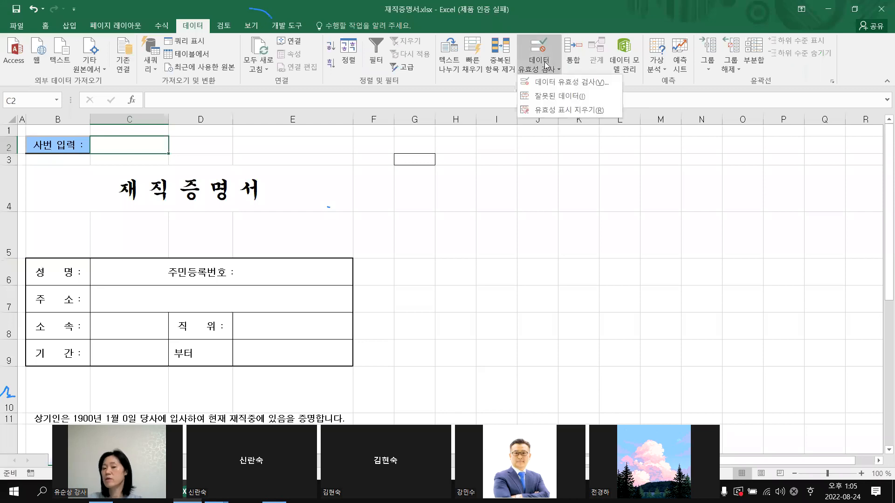
{"action": "left_click", "coordinate": [575, 84]}
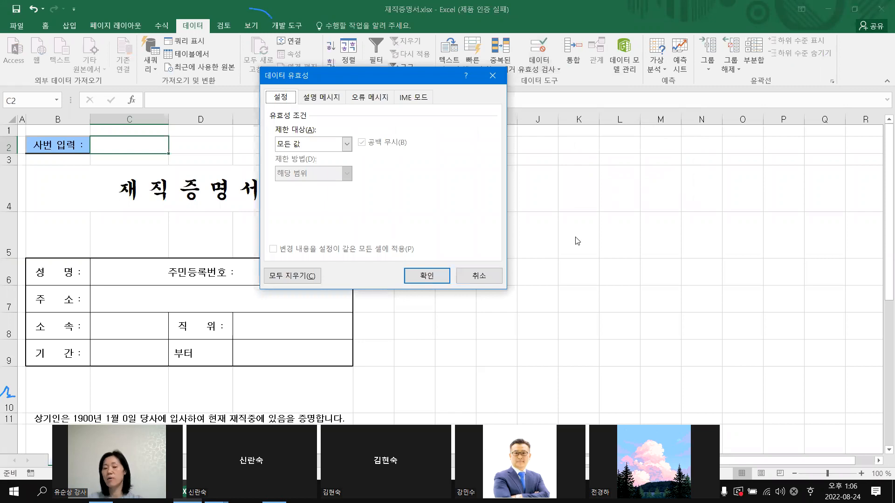
{"action": "left_click_drag", "start_coordinate": [386, 75], "coordinate": [542, 98]}
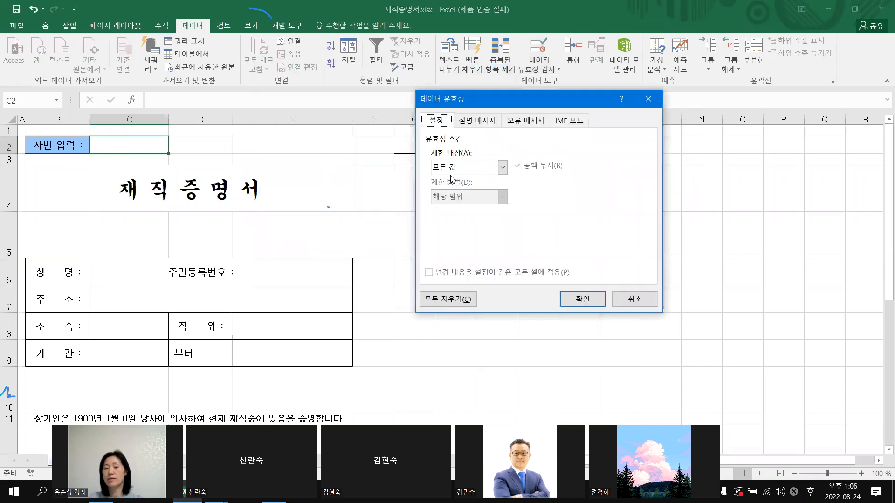
{"action": "left_click", "coordinate": [503, 168]}
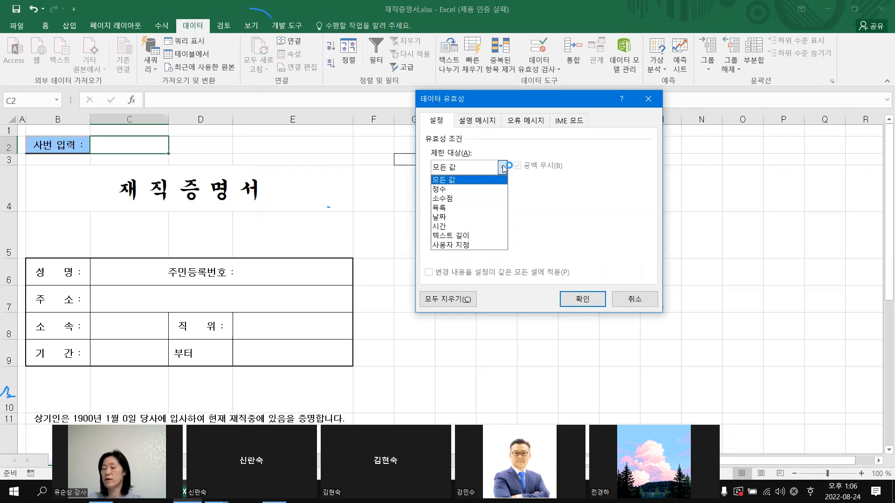
{"action": "left_click", "coordinate": [446, 211]}
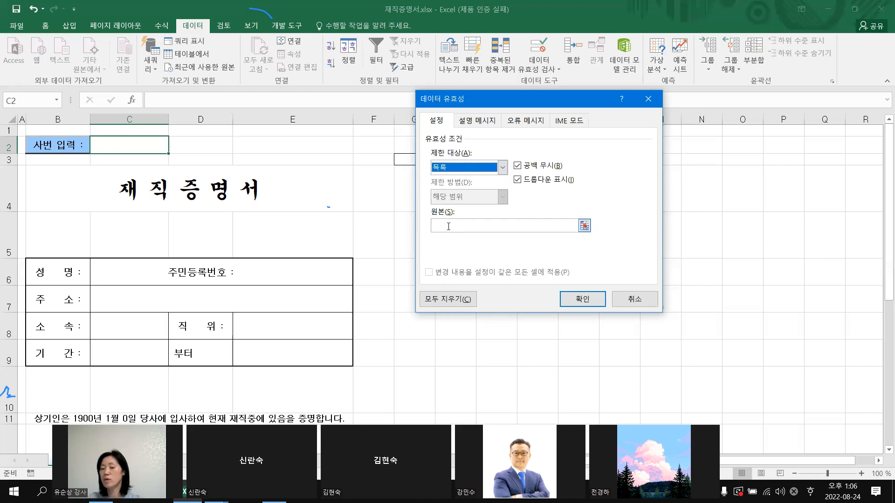
Try the employee numbers in A2:A8 of the 사원명부 sheet as the list source, and clear the source entry
{"action": "left_click", "coordinate": [449, 227]}
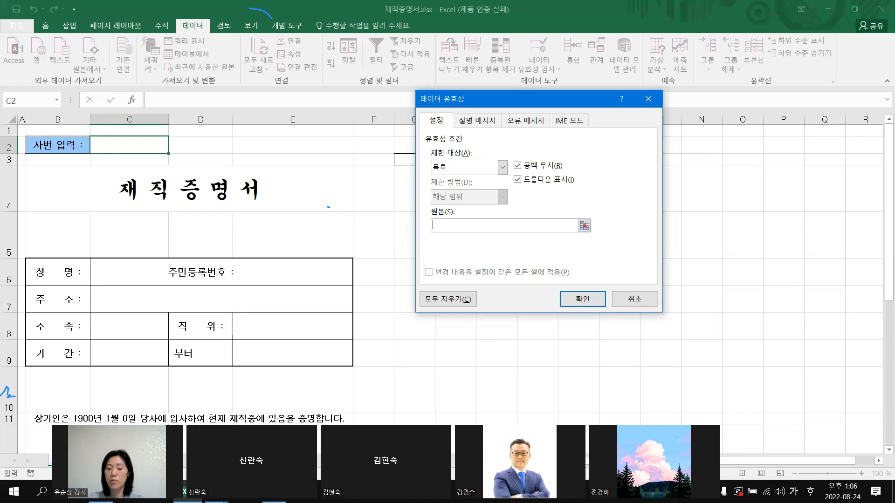
{"action": "left_click", "coordinate": [122, 460]}
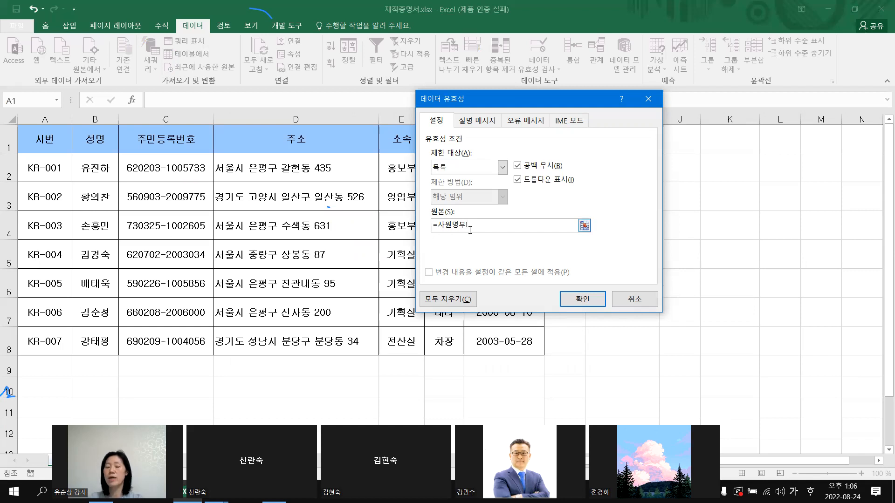
{"action": "left_click_drag", "start_coordinate": [47, 175], "coordinate": [50, 337]}
{"action": "key", "text": "Return"}
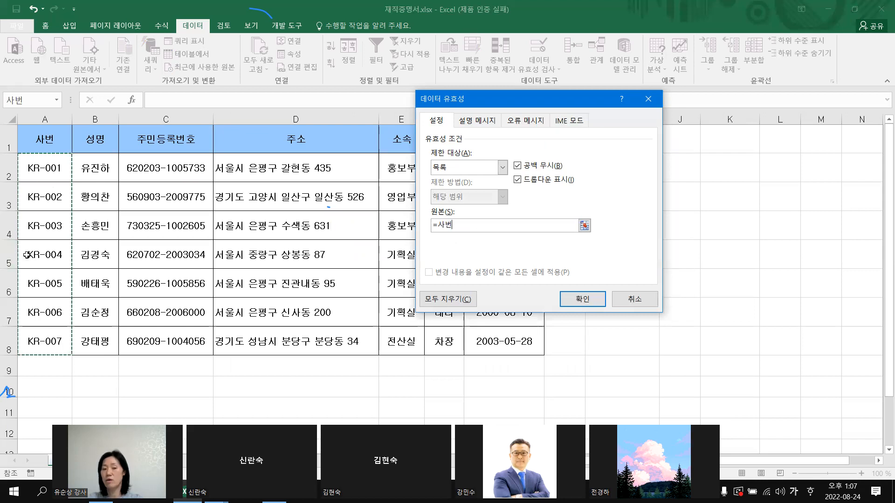
{"action": "left_click", "coordinate": [464, 226]}
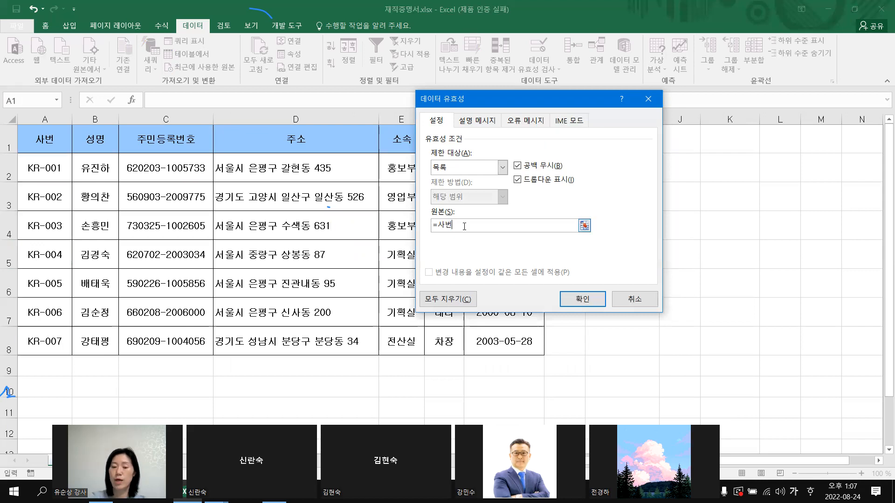
{"action": "key", "text": "BackSpace"}
{"action": "key", "text": "BackSpace"}
{"action": "key", "text": "BackSpace"}
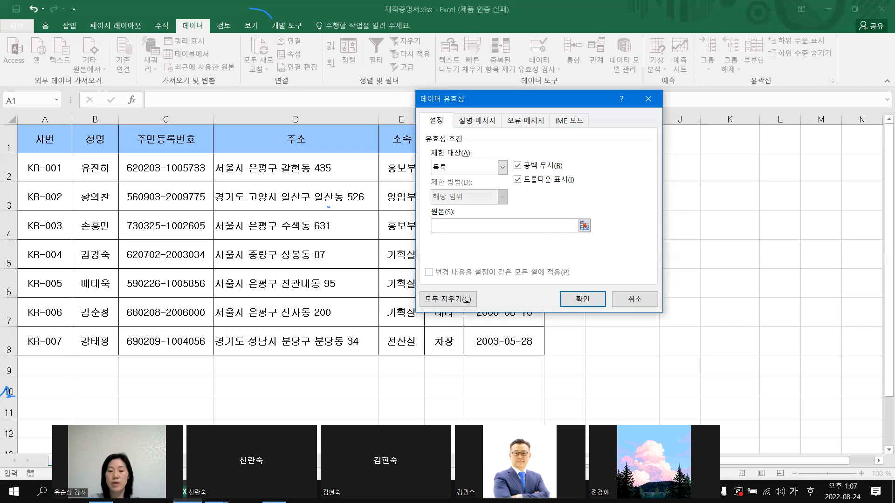
{"action": "left_click", "coordinate": [121, 460]}
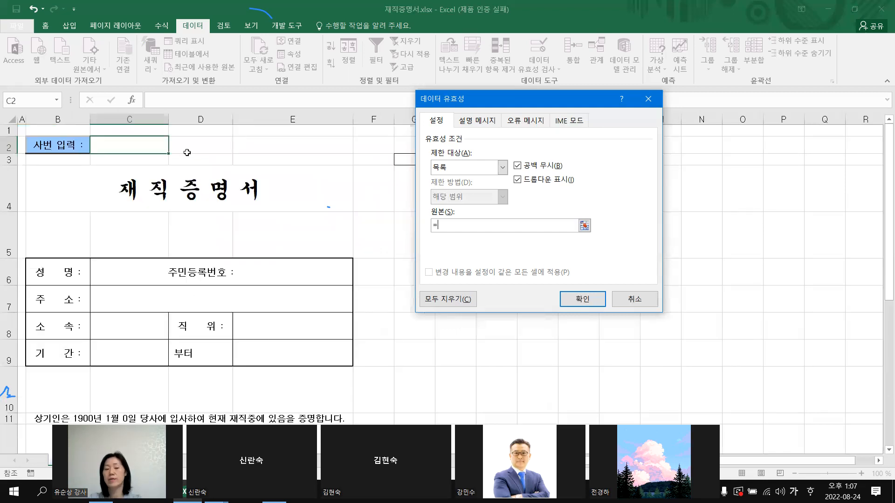
{"action": "left_click", "coordinate": [133, 144]}
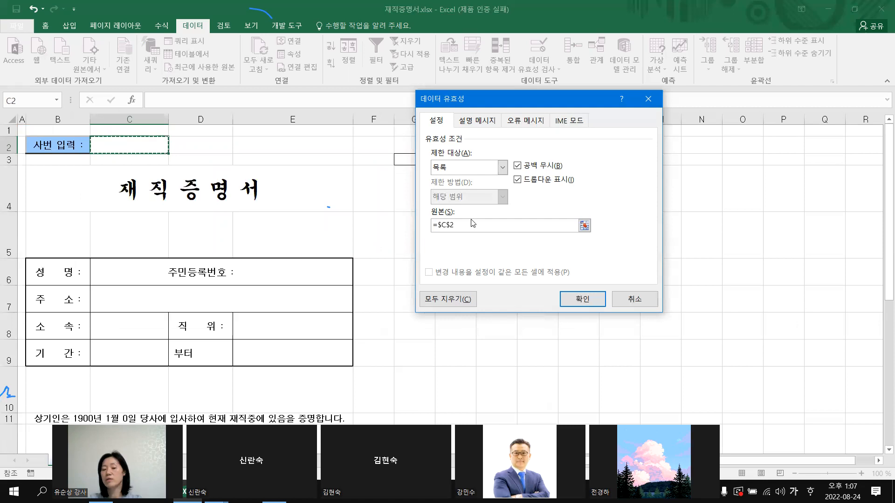
{"action": "left_click", "coordinate": [463, 226]}
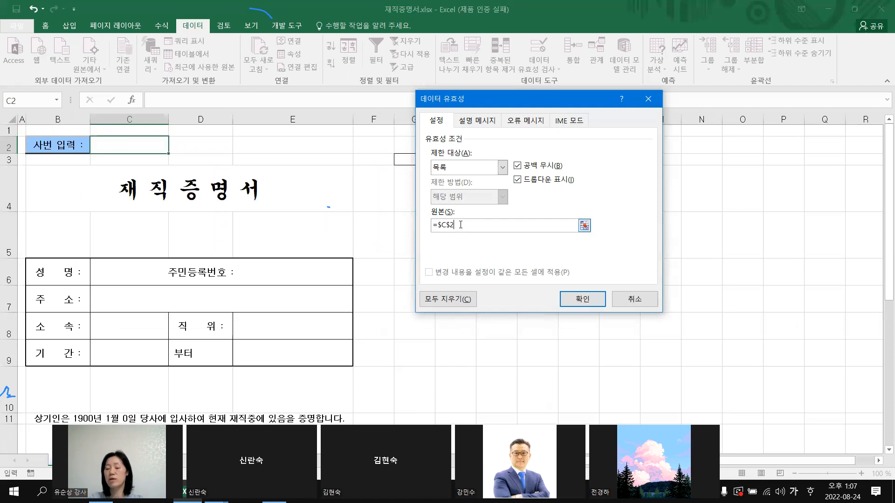
{"action": "key", "text": "BackSpace"}
{"action": "key", "text": "BackSpace"}
{"action": "key", "text": "BackSpace"}
{"action": "key", "text": "BackSpace"}
{"action": "key", "text": "BackSpace"}
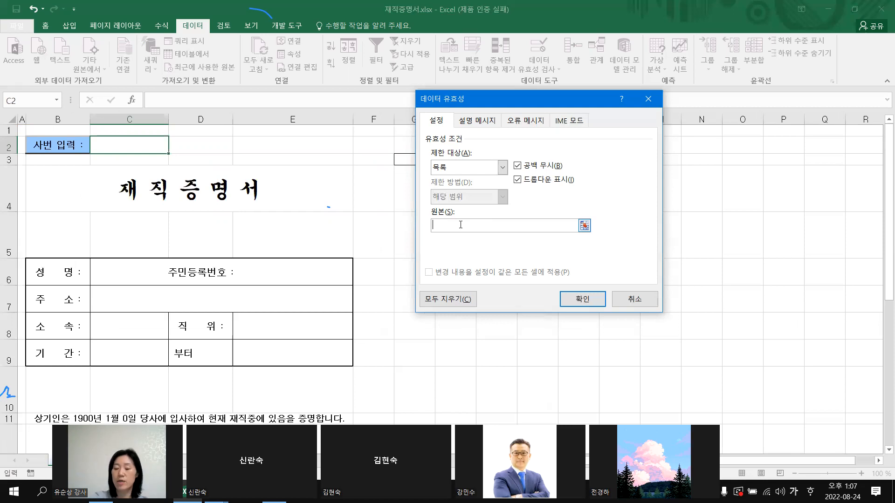
Use the named range =사번 as the list source for cell C2's validation rule and apply it
{"action": "type", "text": "="}
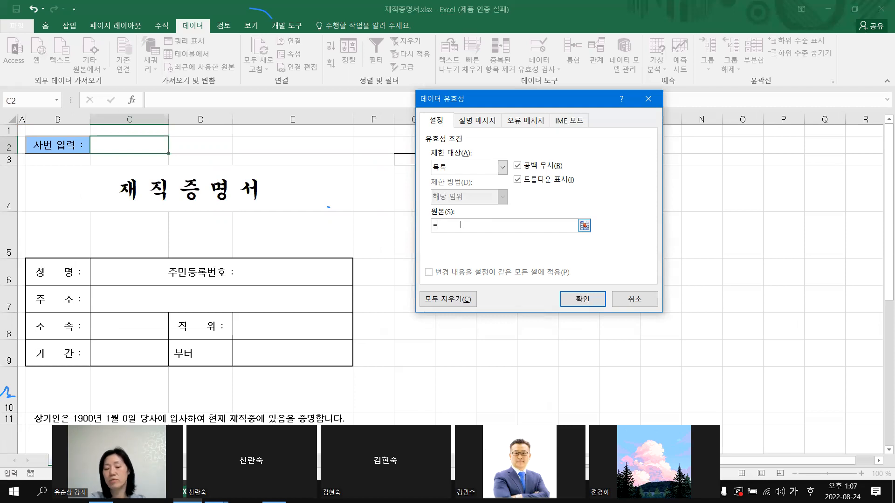
{"action": "type", "text": "상"}
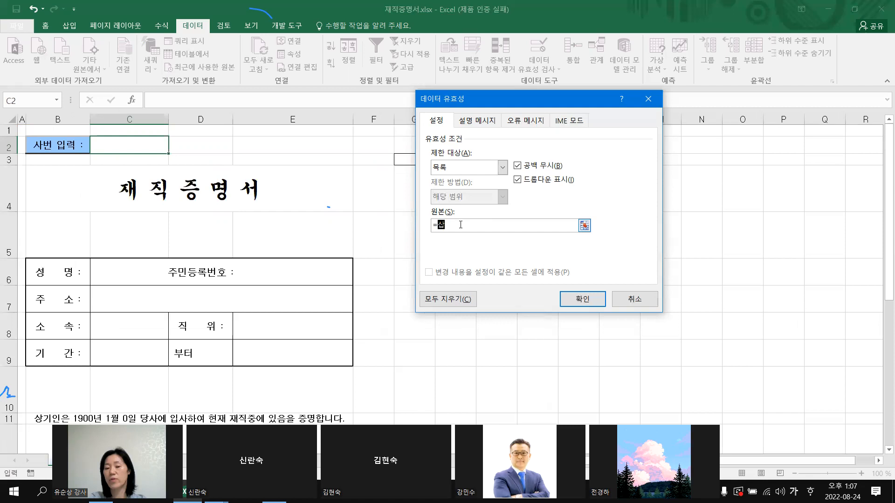
{"action": "type", "text": "번"}
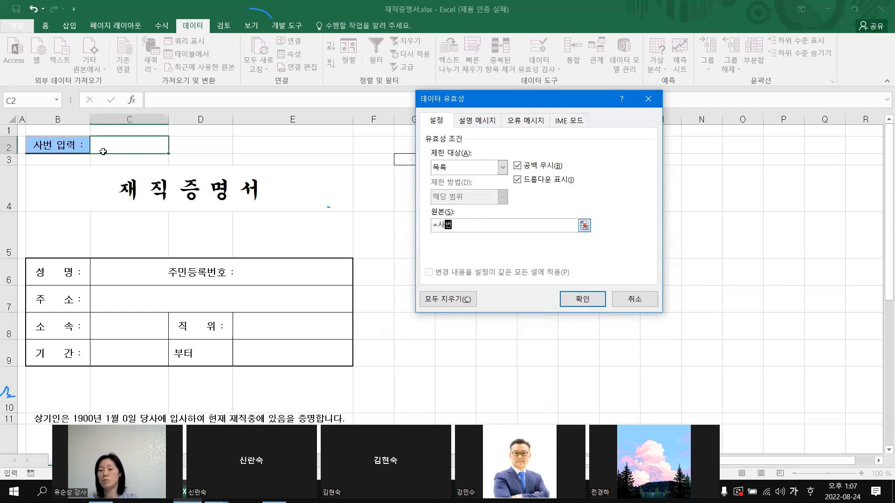
{"action": "left_click", "coordinate": [582, 301]}
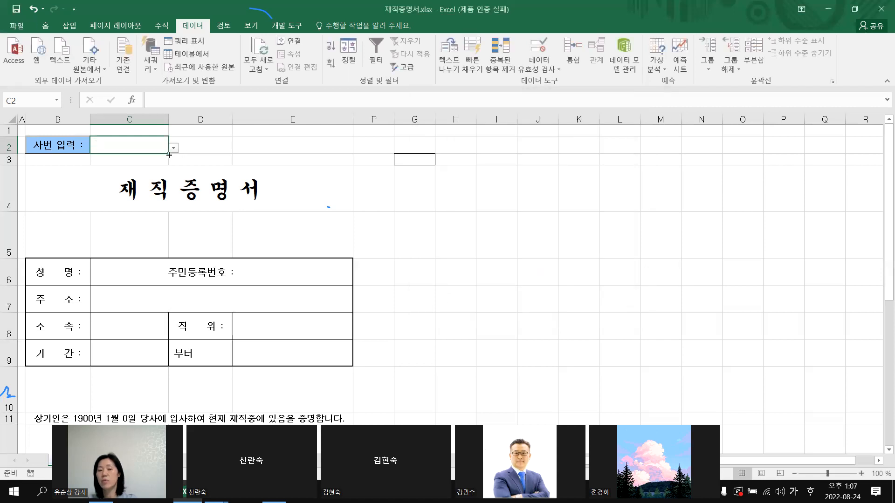
Test the list in cell C2 by choosing KR-001, KR-002, KR-004 and KR-005 one after another
{"action": "left_click", "coordinate": [174, 149]}
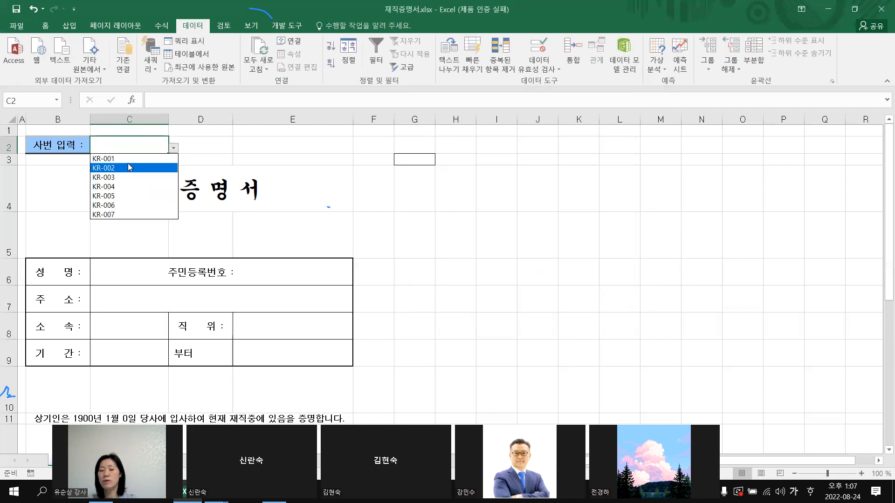
{"action": "left_click", "coordinate": [153, 158]}
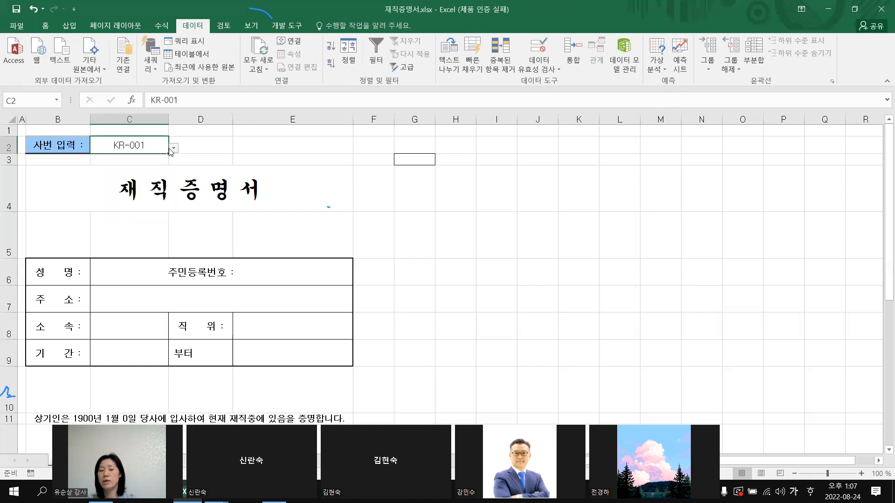
{"action": "left_click", "coordinate": [175, 150]}
{"action": "left_click", "coordinate": [120, 169]}
{"action": "left_click", "coordinate": [174, 149]}
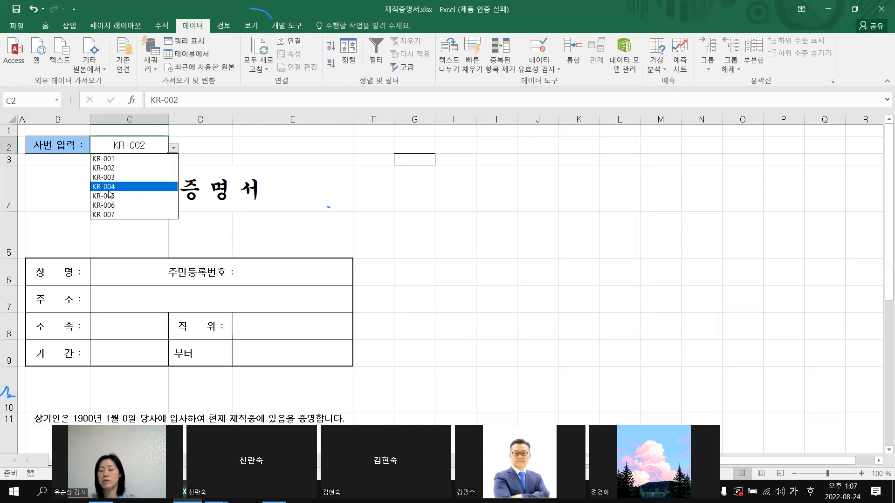
{"action": "left_click", "coordinate": [109, 188]}
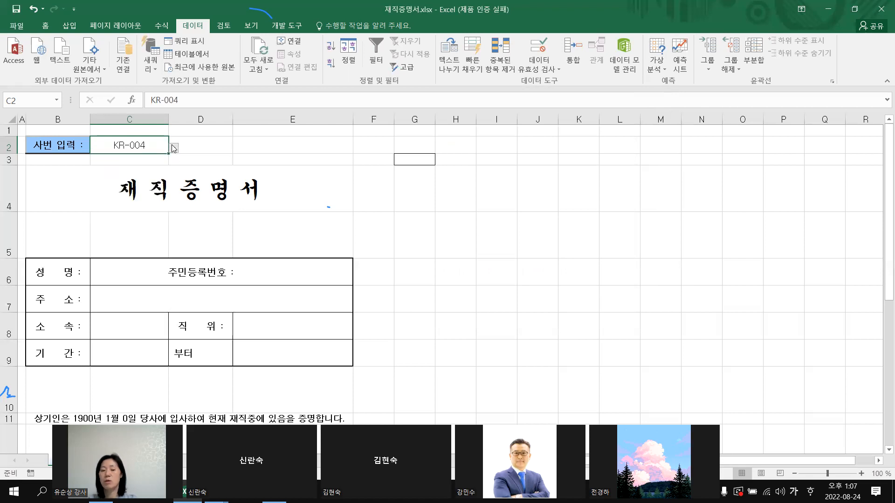
{"action": "left_click", "coordinate": [173, 148]}
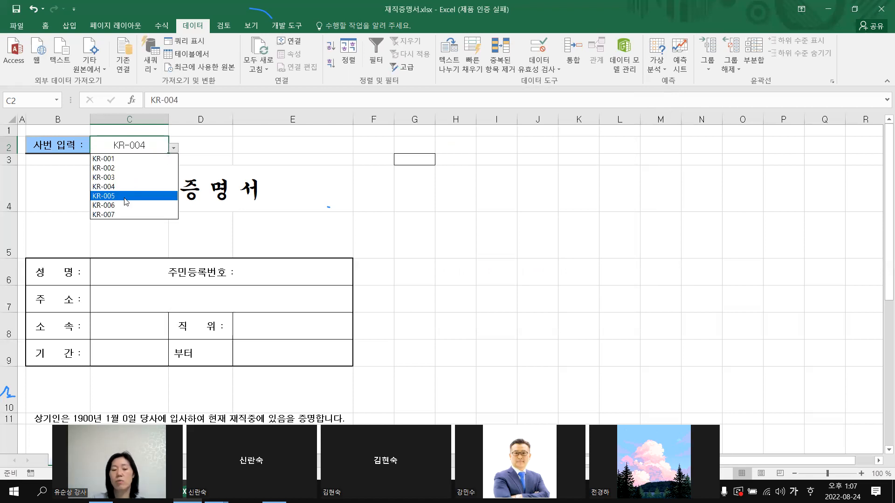
{"action": "left_click", "coordinate": [126, 196]}
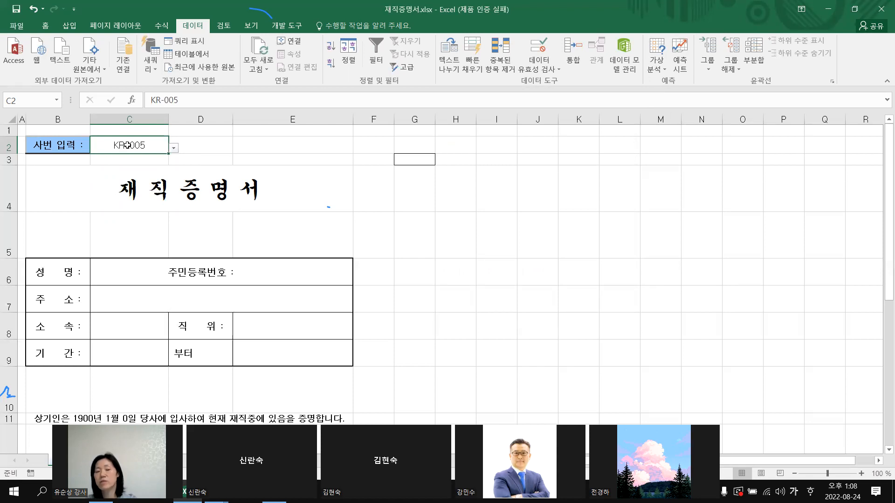
{"action": "left_click", "coordinate": [428, 216]}
Clear all data validation settings from cell C2 and apply the change
{"action": "left_click", "coordinate": [135, 145]}
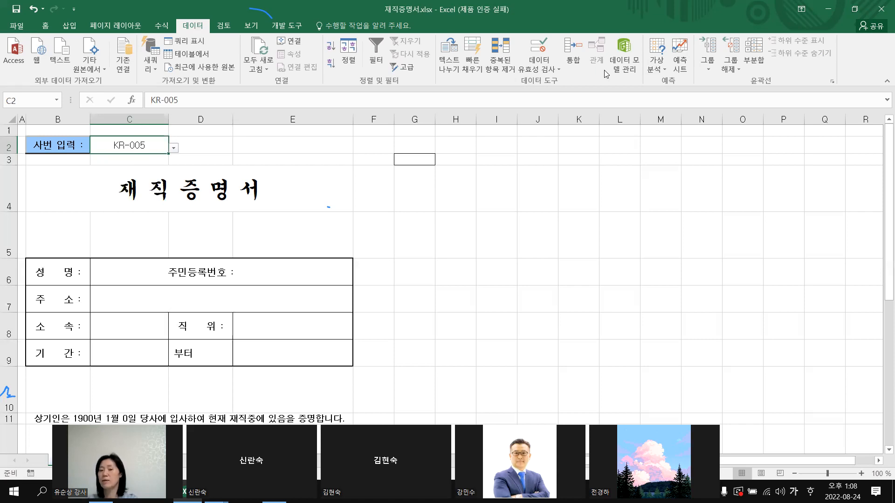
{"action": "left_click", "coordinate": [541, 65]}
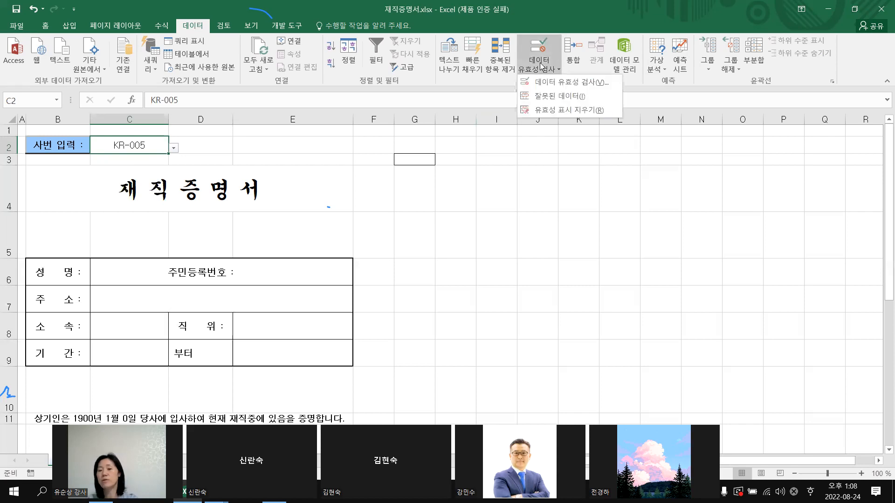
{"action": "left_click", "coordinate": [575, 83]}
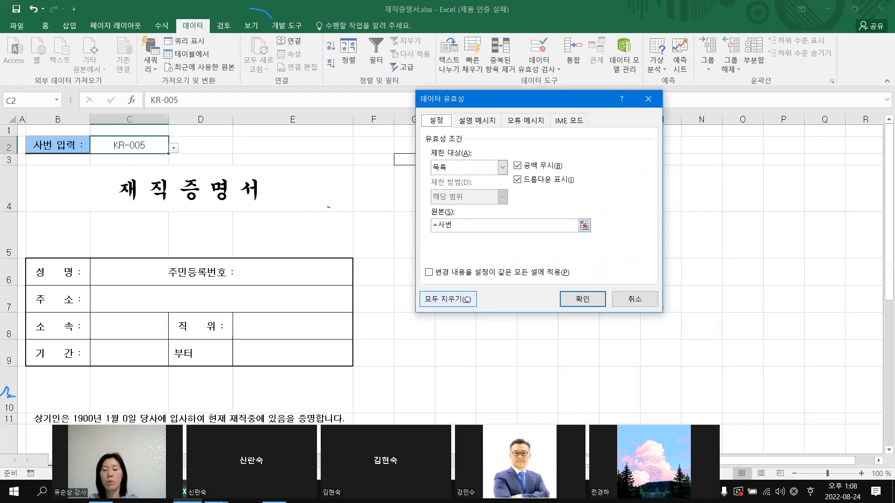
{"action": "key", "text": "ctrl+1"}
{"action": "left_click", "coordinate": [471, 295]}
{"action": "mouse_move", "coordinate": [432, 349]}
{"action": "left_mouse_down"}
{"action": "mouse_move", "coordinate": [376, 319]}
{"action": "mouse_move", "coordinate": [385, 368]}
{"action": "left_mouse_up"}
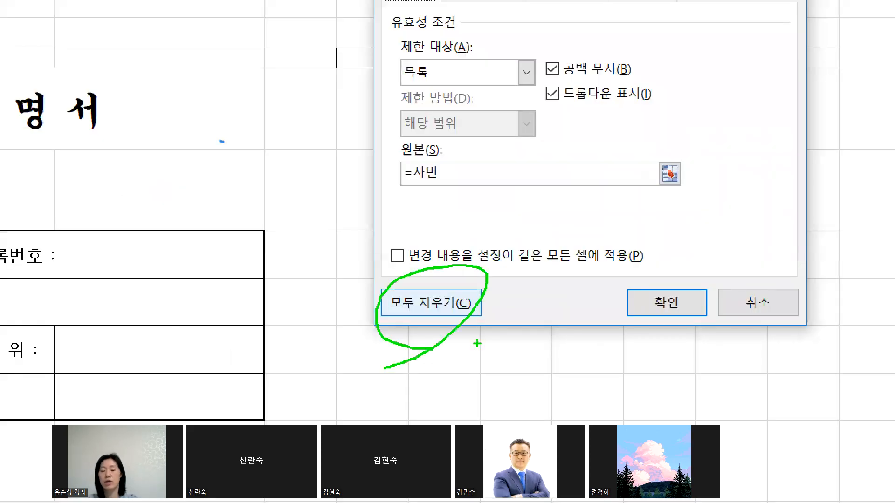
{"action": "key", "text": "Escape"}
{"action": "left_click", "coordinate": [431, 303]}
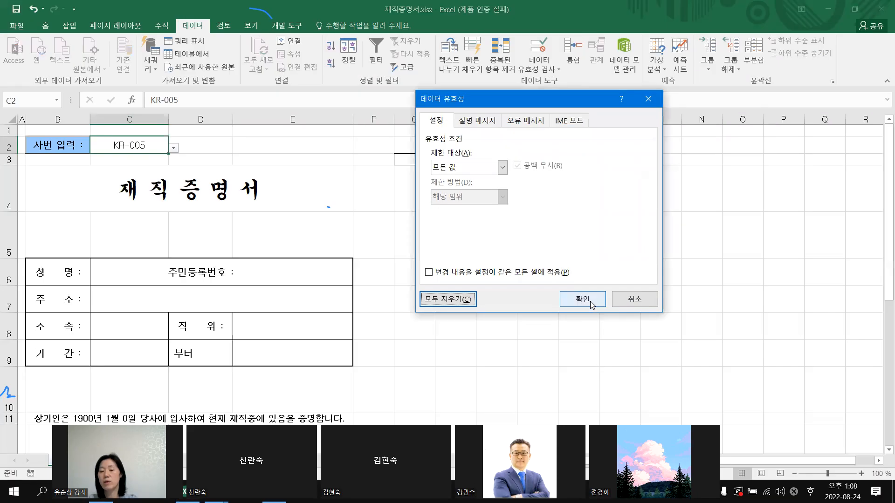
{"action": "left_click", "coordinate": [590, 301]}
{"action": "left_click", "coordinate": [508, 291]}
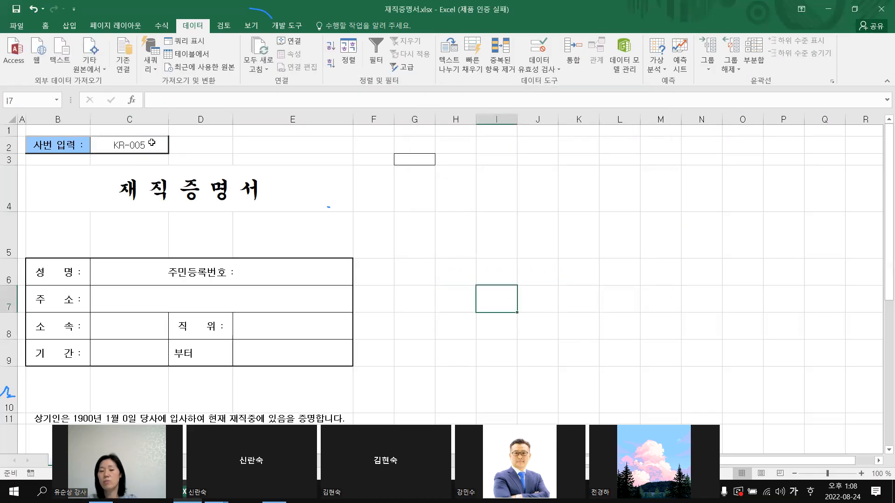
Add a list (목록) validation rule to cell C2 with =사번 as its source
{"action": "left_click", "coordinate": [143, 146]}
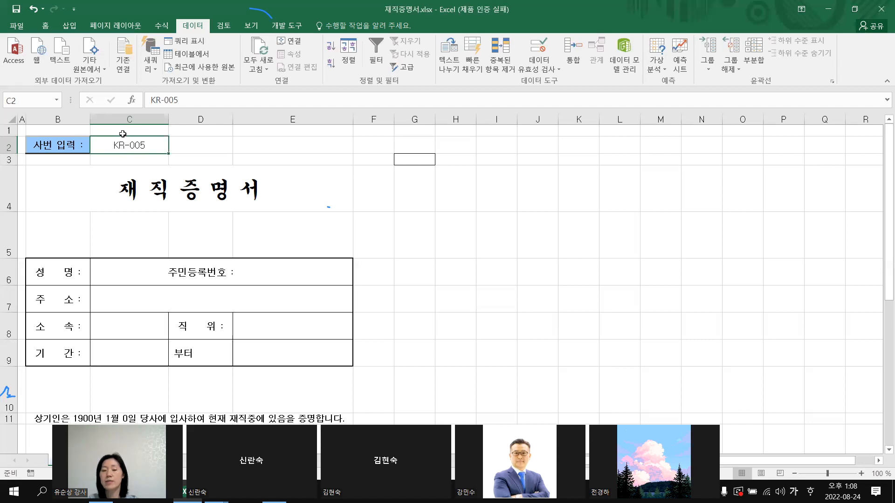
{"action": "left_click", "coordinate": [120, 154]}
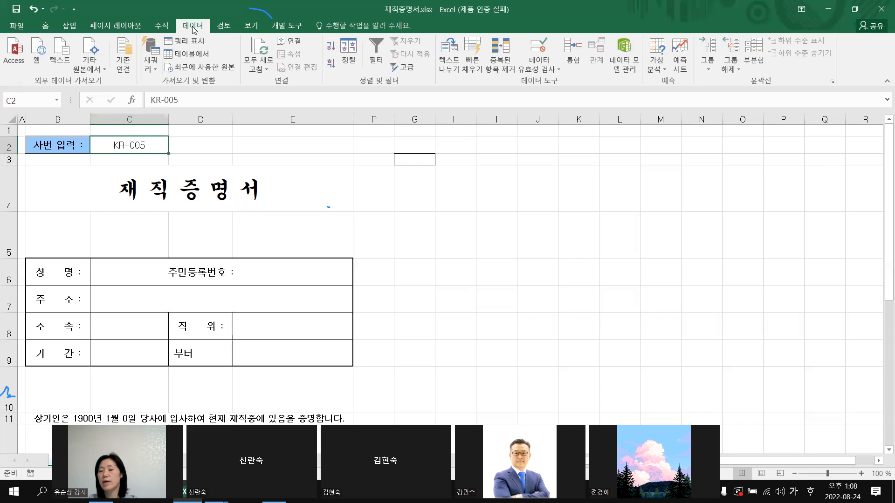
{"action": "left_click", "coordinate": [548, 70]}
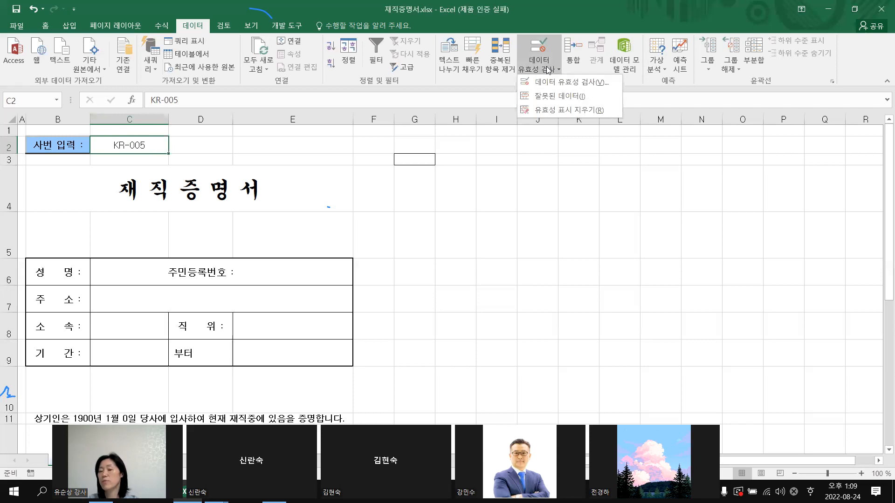
{"action": "left_click", "coordinate": [581, 84]}
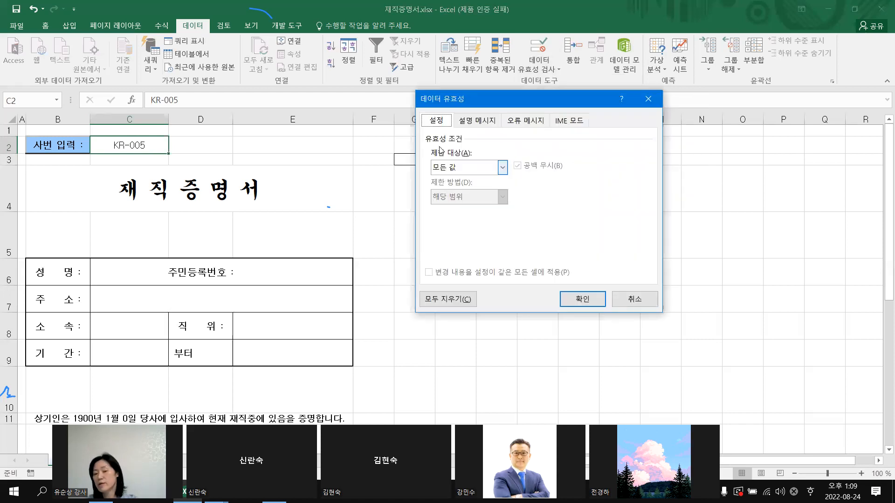
{"action": "left_click", "coordinate": [502, 170]}
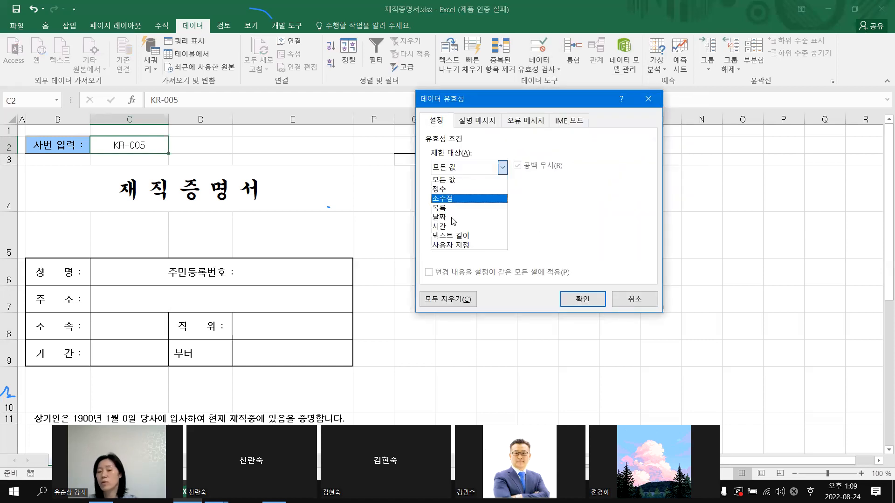
{"action": "left_click", "coordinate": [443, 208]}
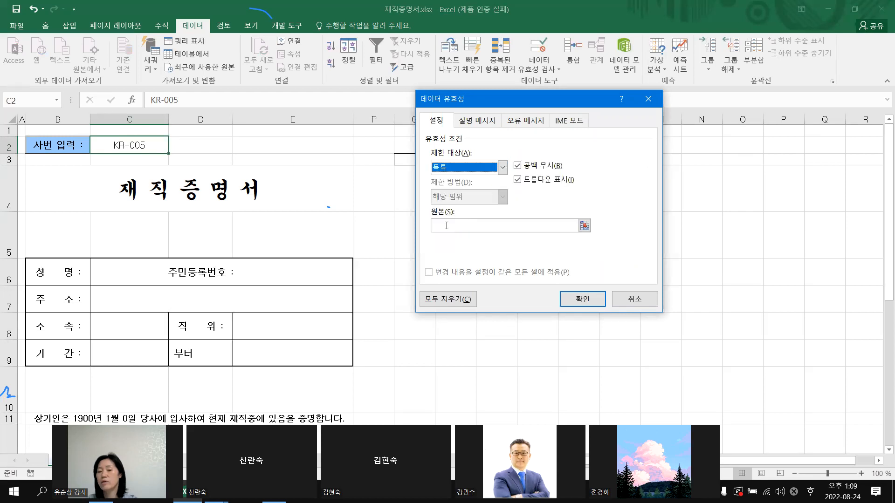
{"action": "left_click", "coordinate": [446, 226]}
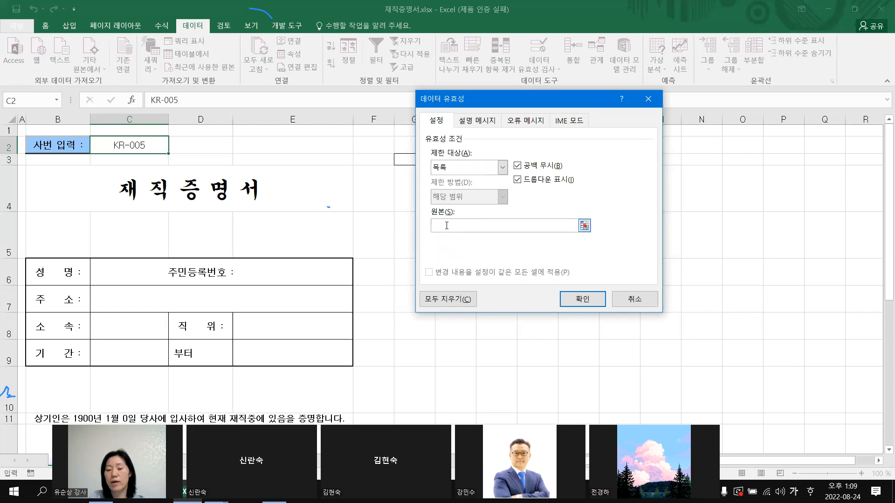
{"action": "type", "text": "=ㅅ"}
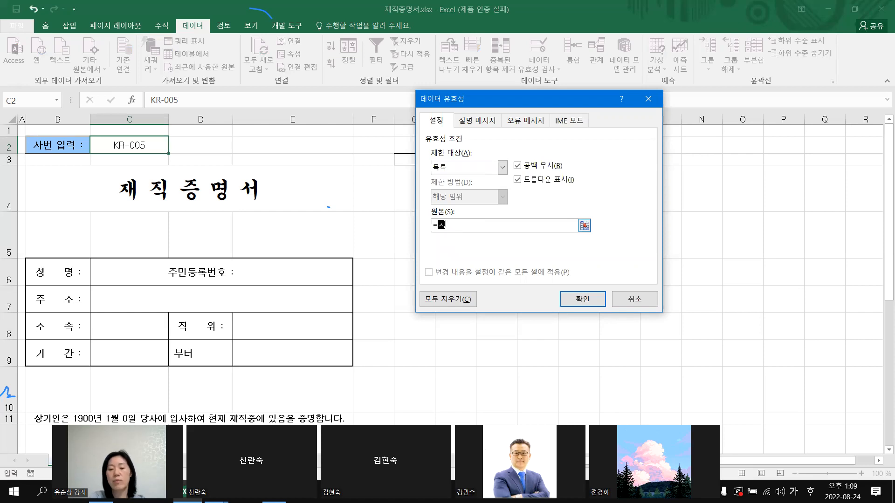
{"action": "type", "text": "ㅏㅂ"}
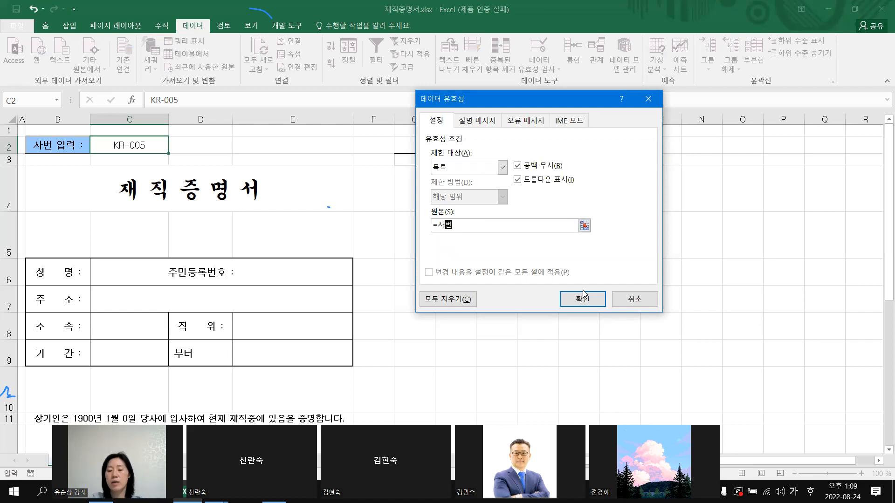
{"action": "left_click", "coordinate": [581, 296]}
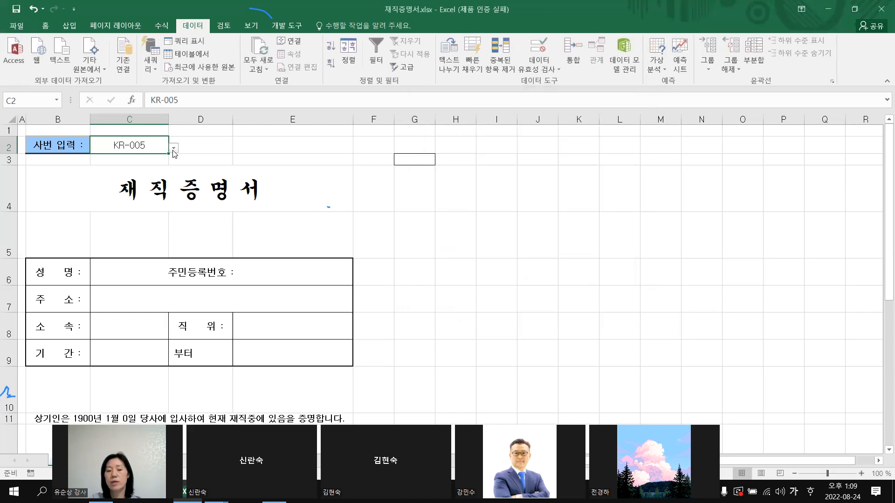
Choose employee number KR-001 from the list in cell C2
{"action": "left_click", "coordinate": [174, 148]}
{"action": "left_click", "coordinate": [104, 159]}
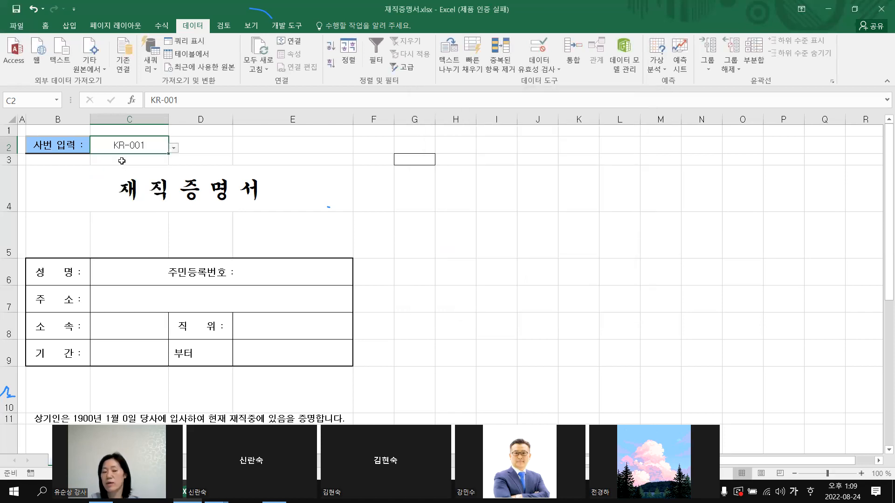
{"action": "left_click", "coordinate": [480, 215]}
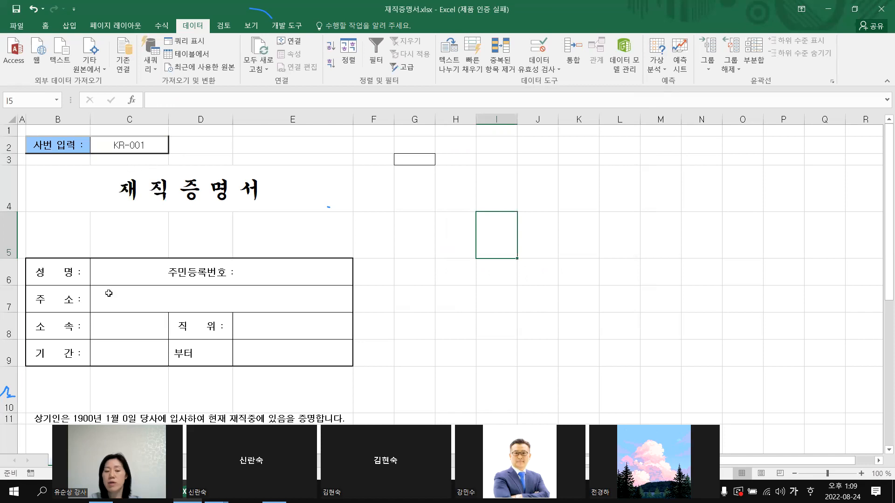
{"action": "left_click", "coordinate": [115, 280]}
{"action": "key", "text": "Right"}
{"action": "key", "text": "Right"}
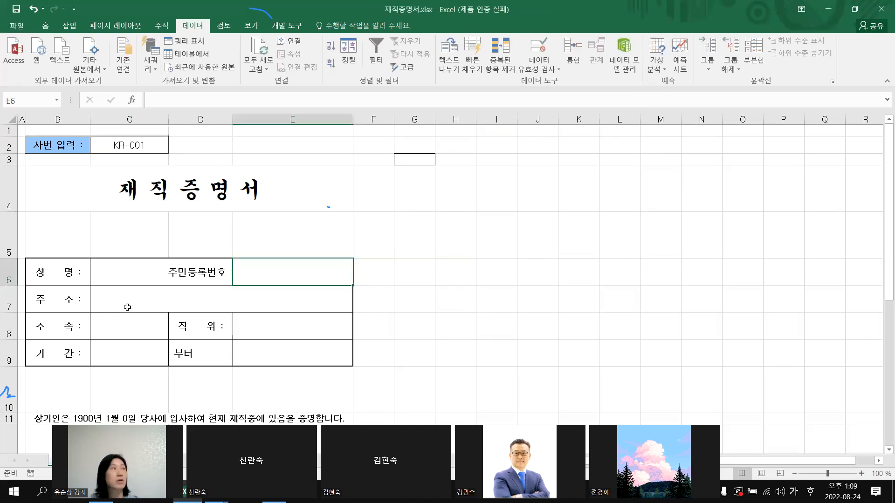
{"action": "left_click", "coordinate": [140, 268]}
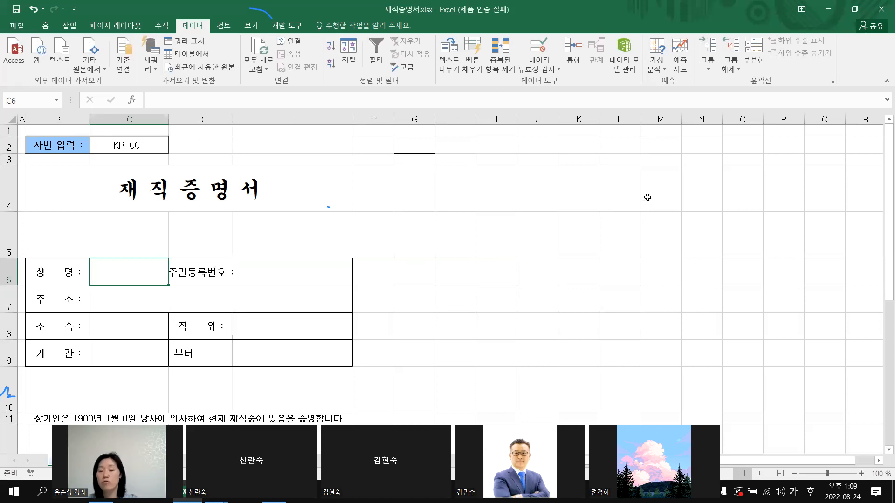
{"action": "left_click", "coordinate": [532, 193]}
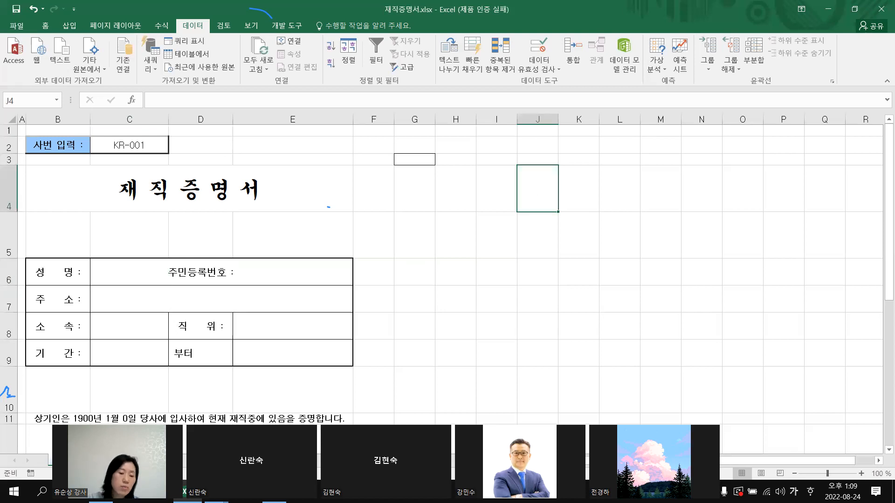
Start a VLOOKUP formula in cell G10 of the employee list sheet and open its function arguments
{"action": "left_click", "coordinate": [120, 460]}
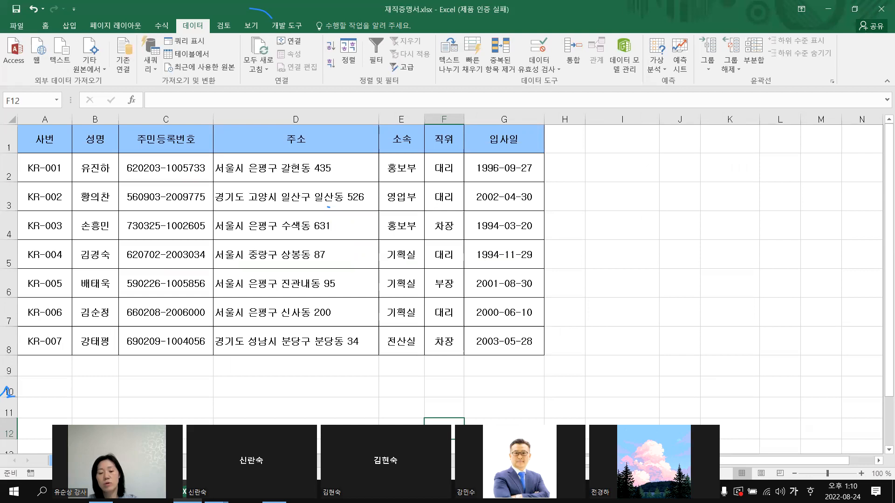
{"action": "left_click", "coordinate": [481, 390]}
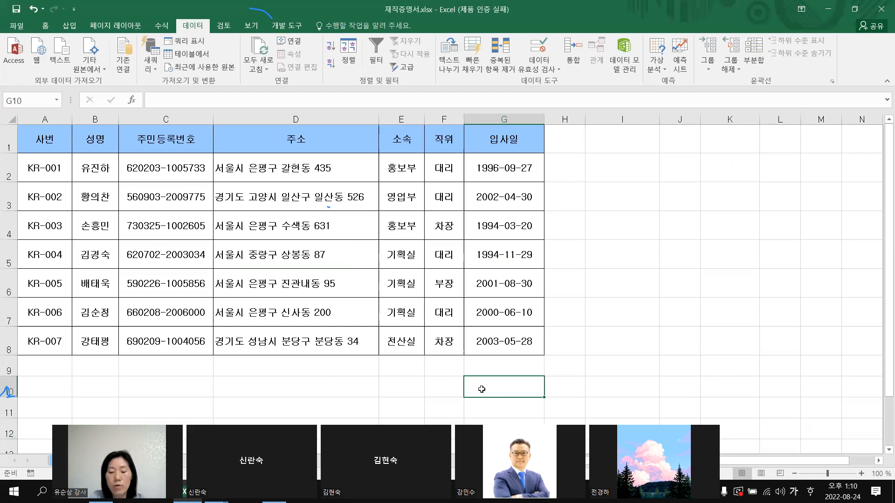
{"action": "type", "text": "="}
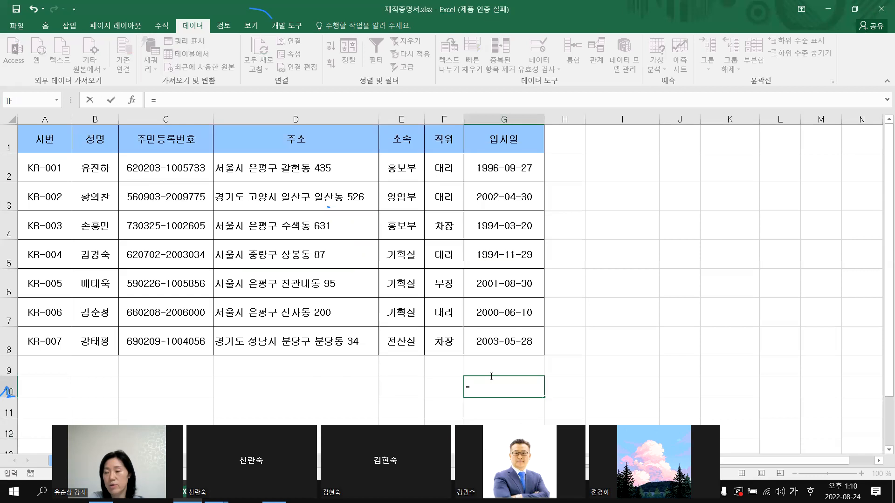
{"action": "type", "text": "ㅍ"}
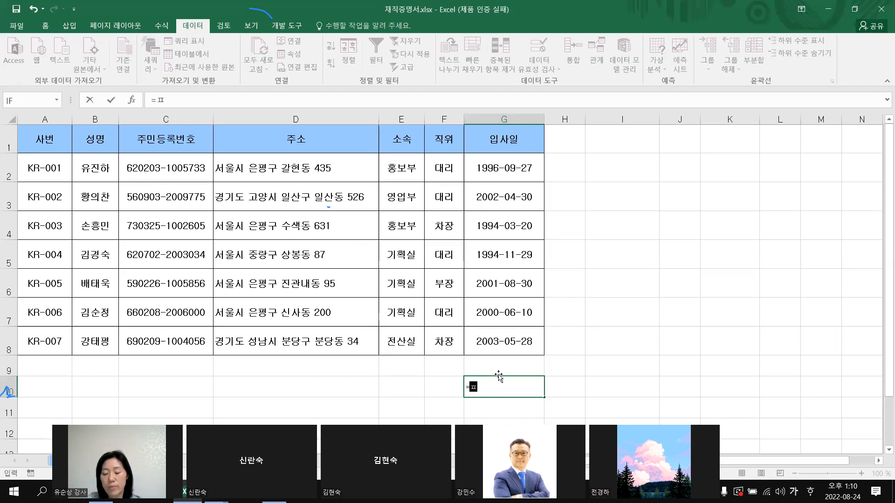
{"action": "key", "text": "BackSpace"}
{"action": "key", "text": "Hangul"}
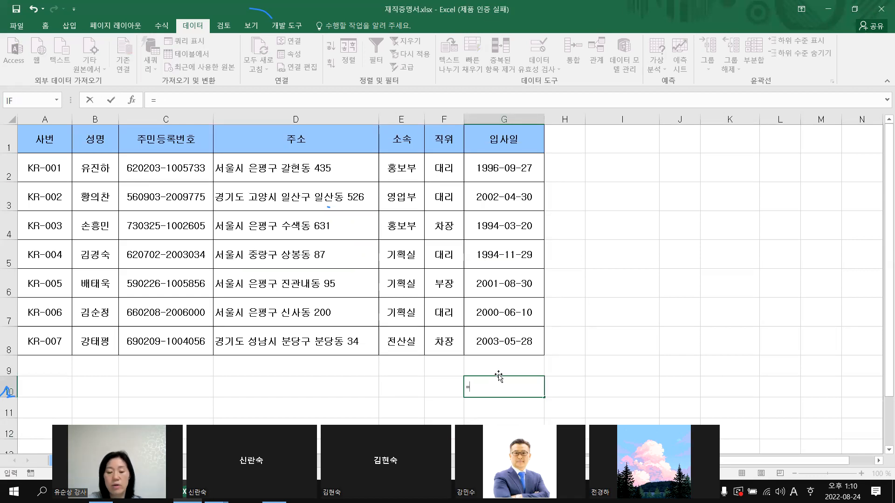
{"action": "type", "text": "vl"}
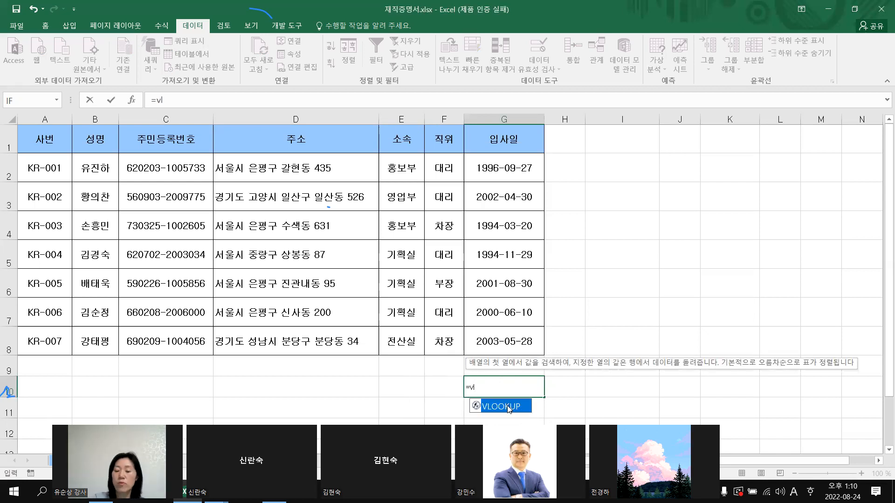
{"action": "double_click", "coordinate": [493, 410]}
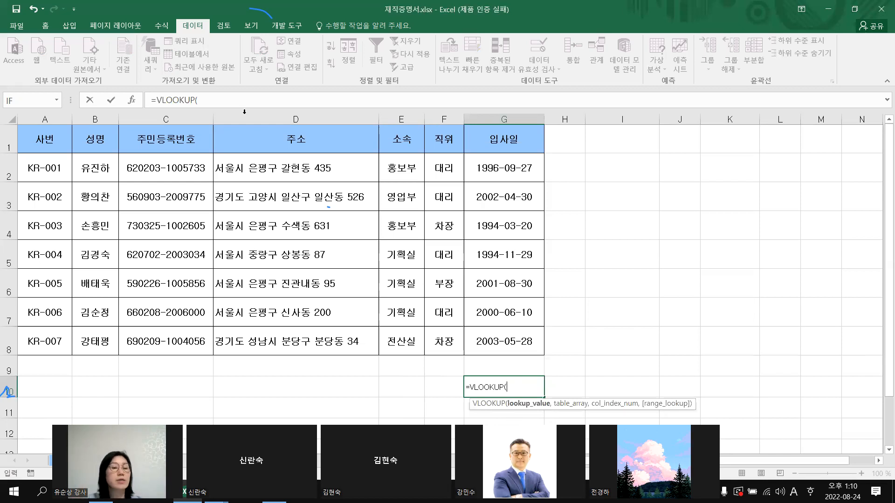
{"action": "left_click", "coordinate": [132, 100]}
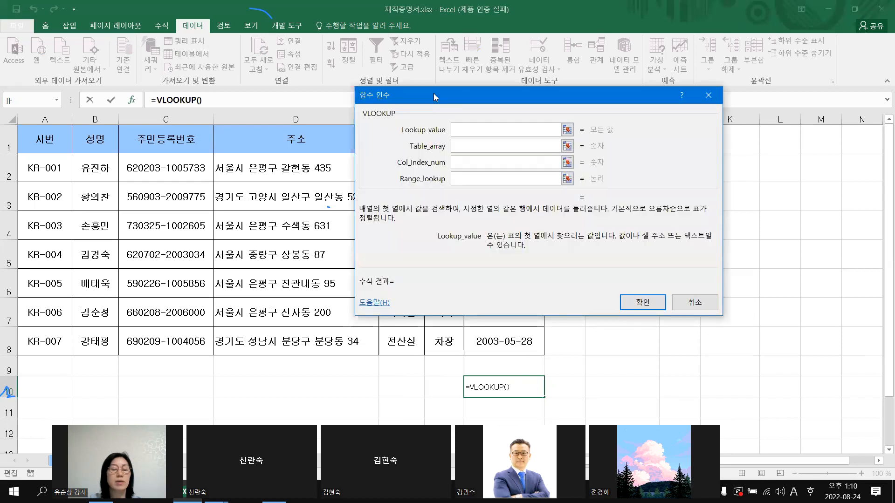
{"action": "left_click_drag", "start_coordinate": [434, 96], "coordinate": [160, 202]}
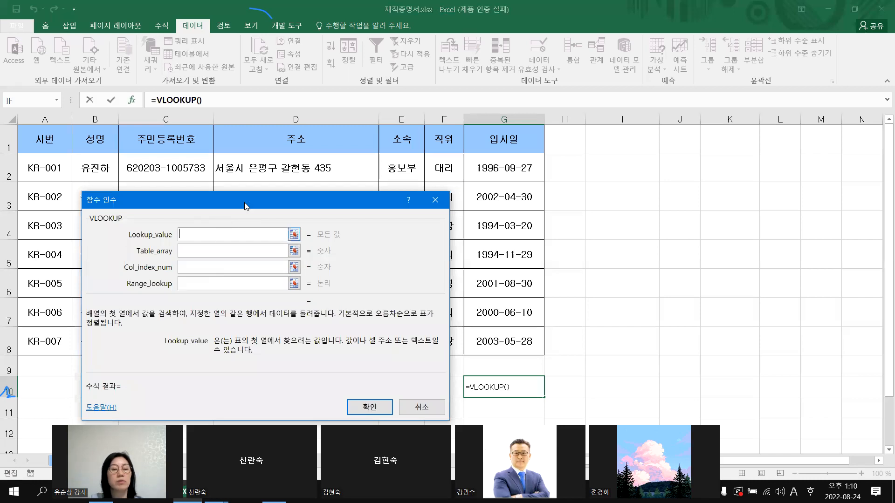
{"action": "left_click_drag", "start_coordinate": [245, 201], "coordinate": [241, 188]}
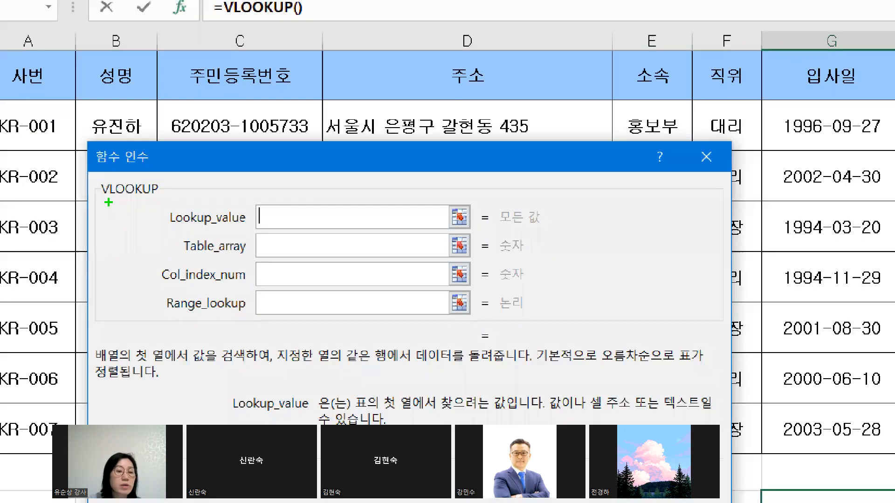
{"action": "mouse_move", "coordinate": [108, 203]}
{"action": "left_mouse_down"}
{"action": "mouse_move", "coordinate": [90, 183]}
{"action": "mouse_move", "coordinate": [104, 205]}
{"action": "left_mouse_up"}
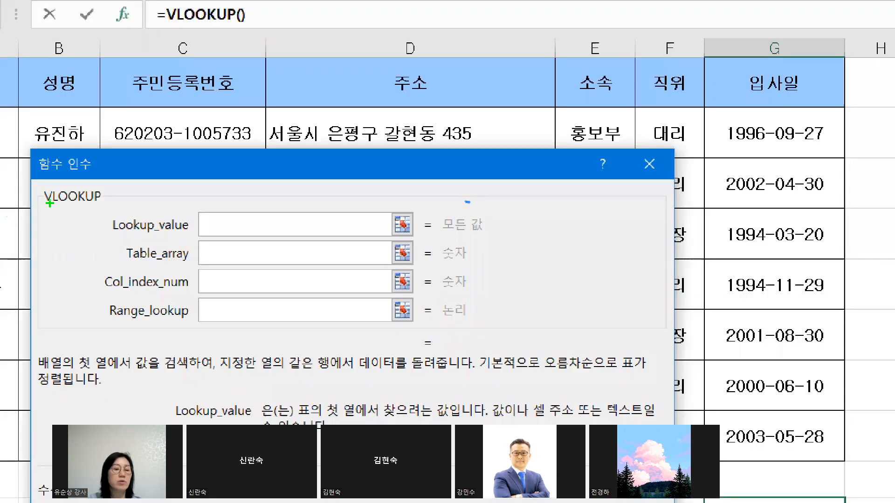
{"action": "mouse_move", "coordinate": [49, 204]}
{"action": "left_mouse_down"}
{"action": "mouse_move", "coordinate": [37, 215]}
{"action": "mouse_move", "coordinate": [44, 202]}
{"action": "left_mouse_up"}
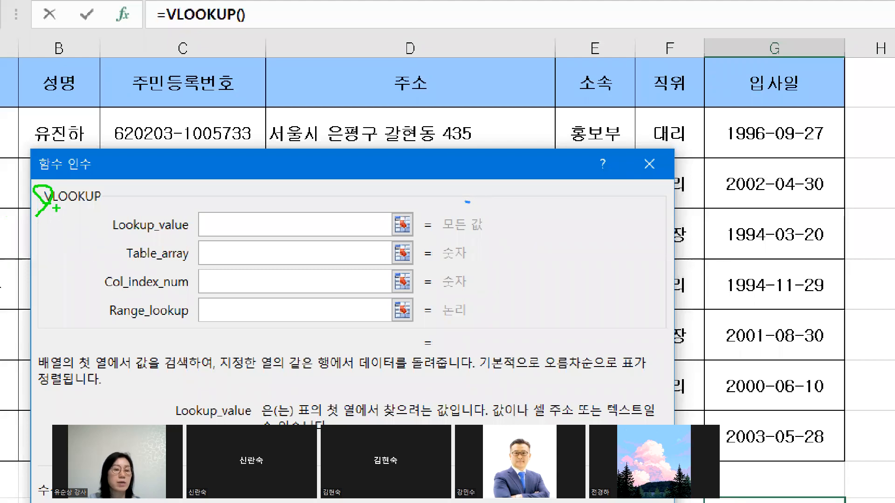
{"action": "key", "text": "Escape"}
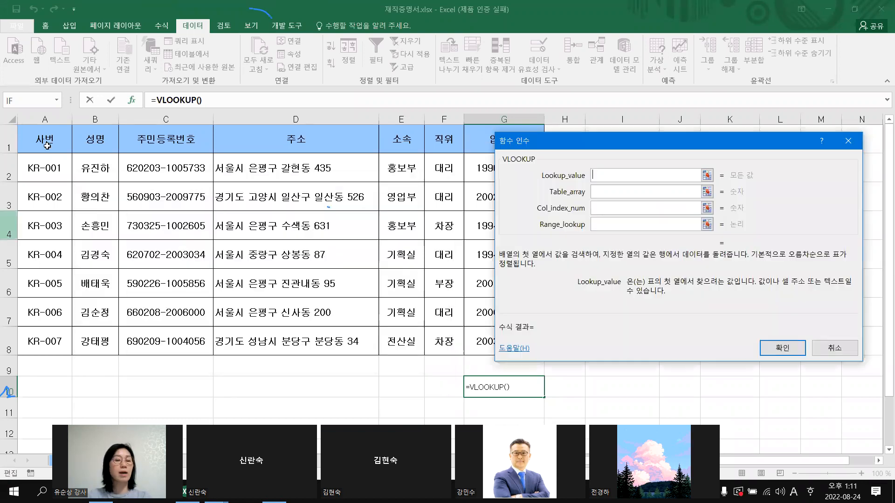
Set the VLOOKUP's Lookup_value to A2 and its Table_array to the employee data range 사원명부
{"action": "left_click_drag", "start_coordinate": [204, 185], "coordinate": [619, 140]}
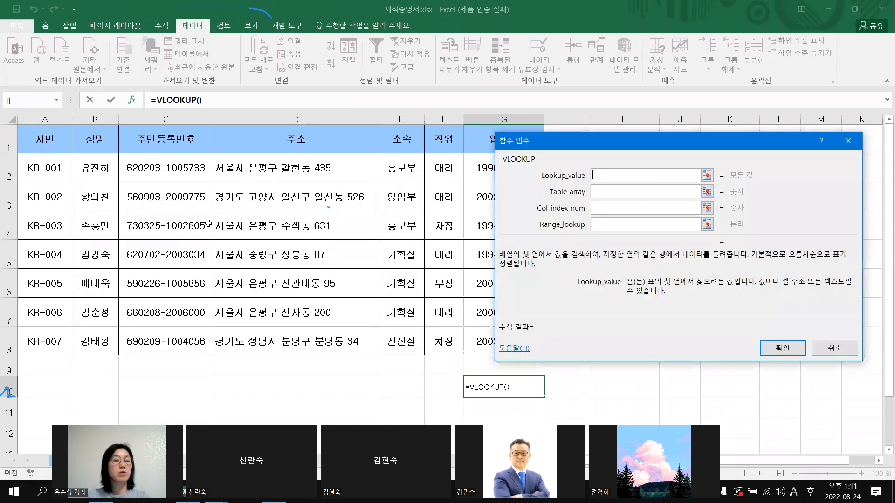
{"action": "left_click", "coordinate": [50, 170]}
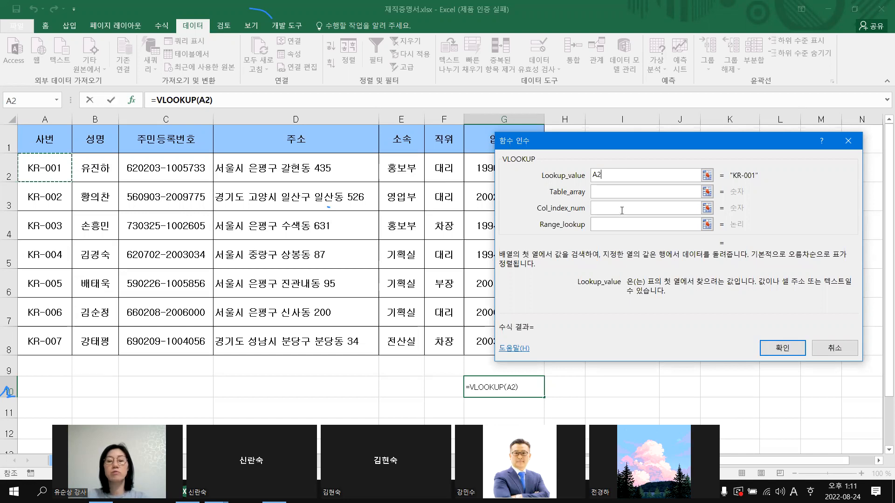
{"action": "left_click", "coordinate": [605, 192]}
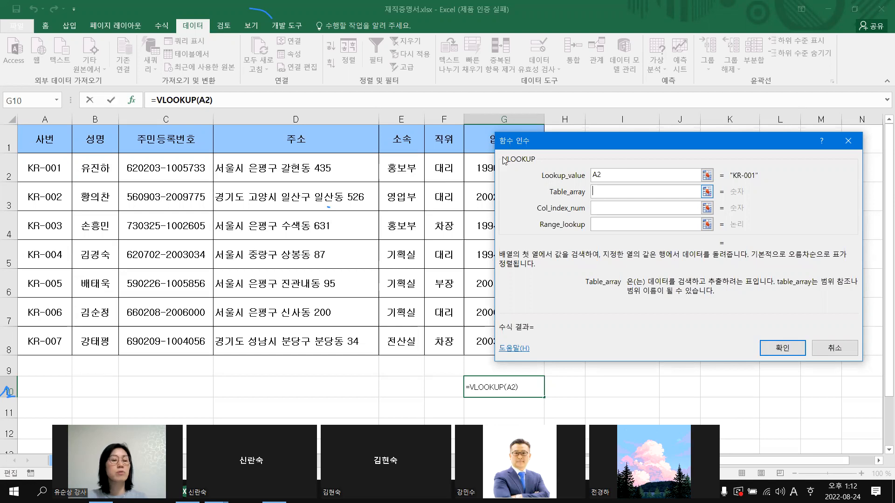
{"action": "left_click_drag", "start_coordinate": [43, 169], "coordinate": [517, 351]}
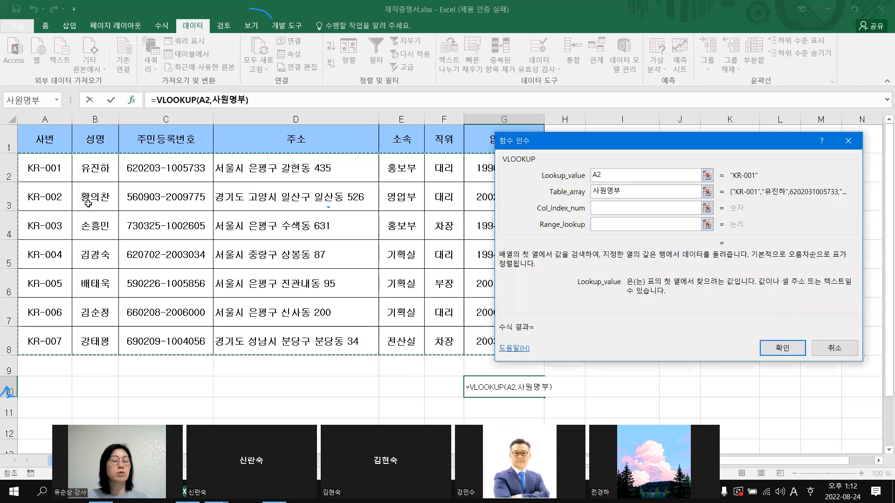
Set the VLOOKUP's Col_index_num to 4 and its Range_lookup to 0
{"action": "left_click", "coordinate": [606, 209]}
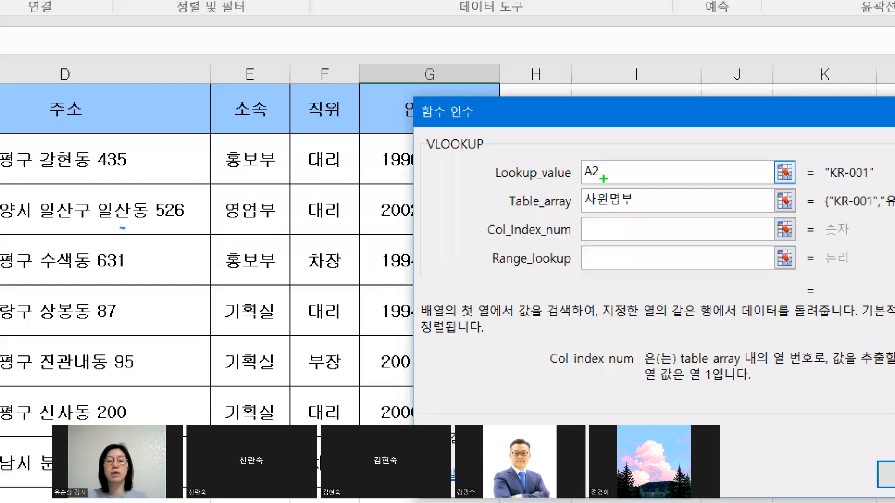
{"action": "mouse_move", "coordinate": [574, 168]}
{"action": "left_mouse_down"}
{"action": "mouse_move", "coordinate": [618, 177]}
{"action": "mouse_move", "coordinate": [596, 185]}
{"action": "left_mouse_up"}
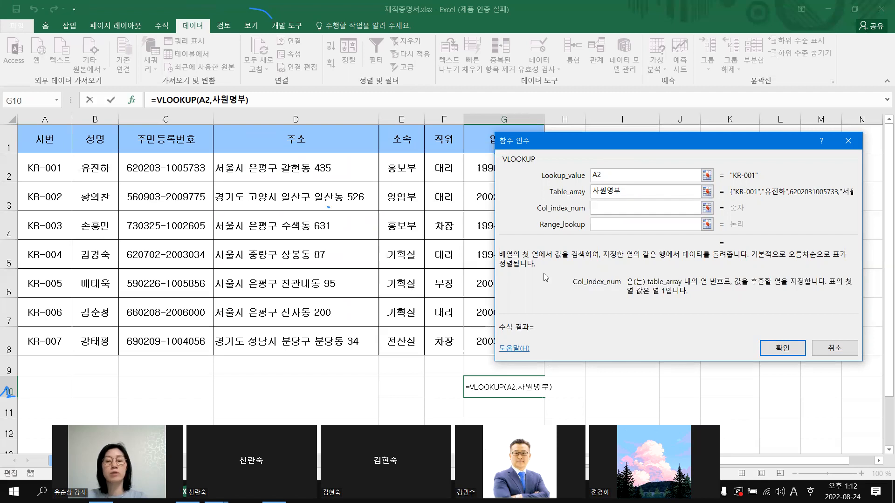
{"action": "left_click", "coordinate": [612, 209]}
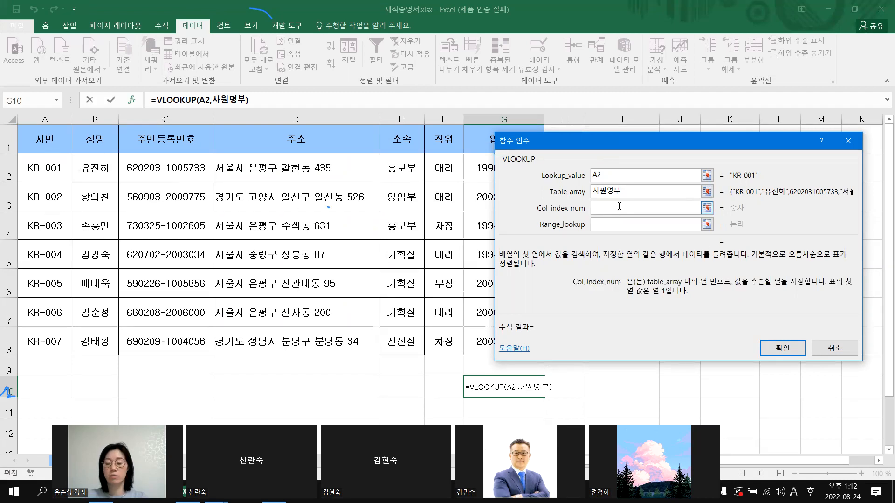
{"action": "type", "text": "4"}
{"action": "left_click", "coordinate": [623, 226]}
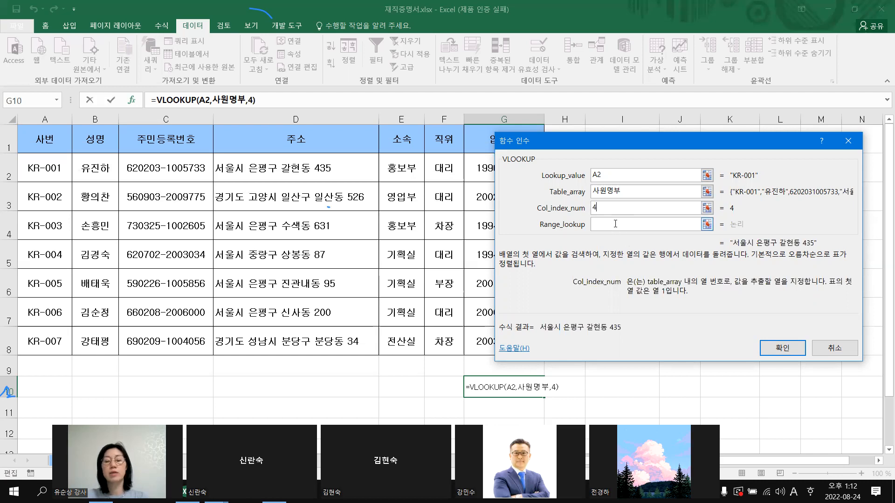
{"action": "left_click", "coordinate": [616, 224]}
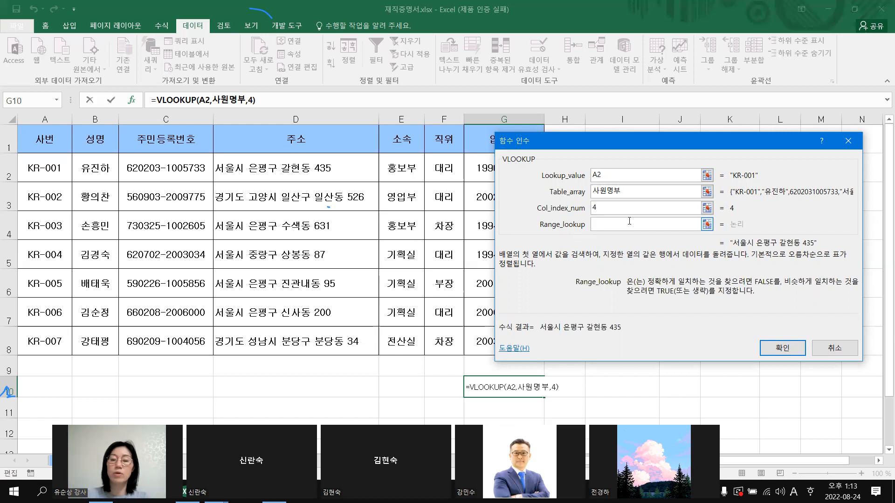
{"action": "type", "text": "0"}
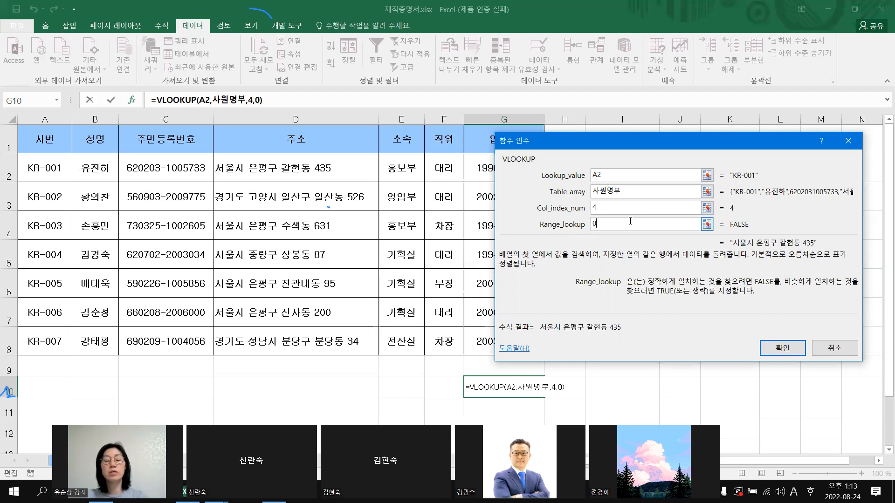
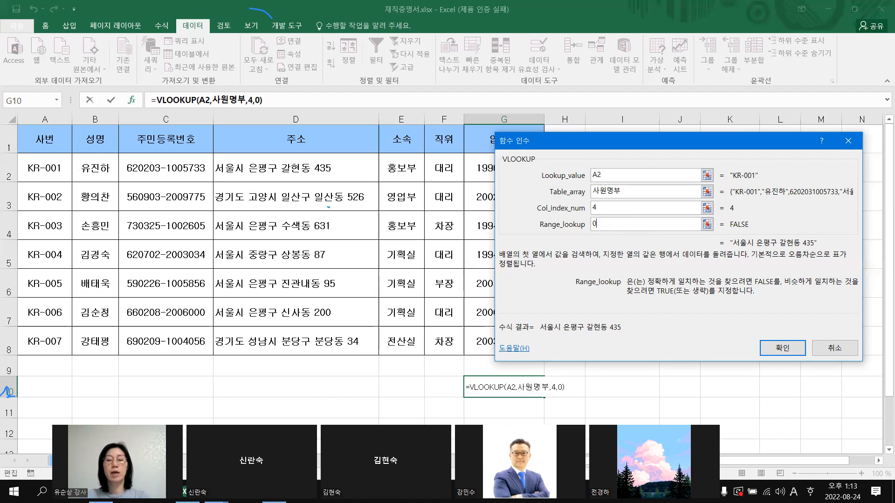
{"action": "key", "text": "ctrl+1"}
{"action": "mouse_move", "coordinate": [587, 157]}
{"action": "left_mouse_down"}
{"action": "mouse_move", "coordinate": [616, 135]}
{"action": "mouse_move", "coordinate": [594, 153]}
{"action": "left_mouse_up"}
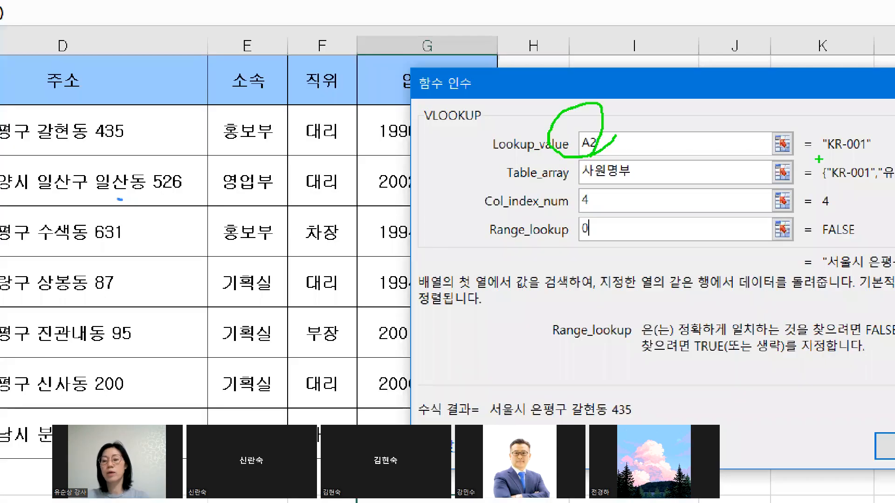
{"action": "left_click_drag", "start_coordinate": [877, 156], "coordinate": [879, 157]}
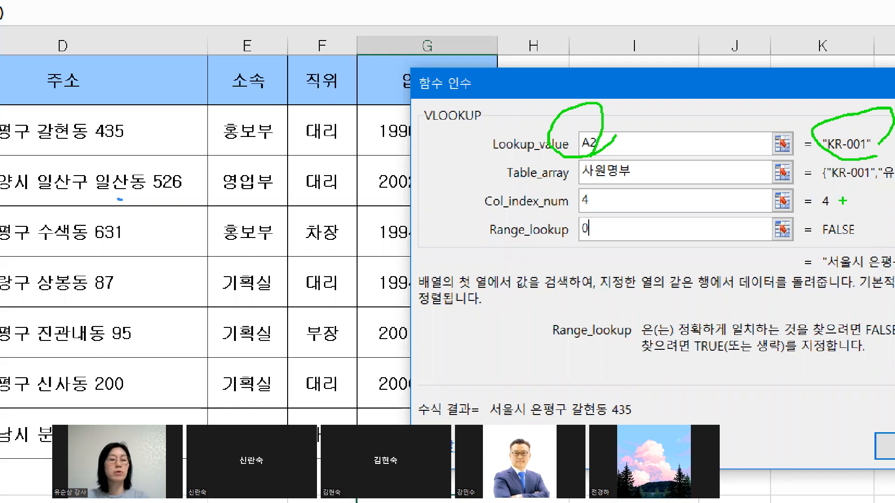
{"action": "mouse_move", "coordinate": [227, 118]}
{"action": "left_mouse_down"}
{"action": "mouse_move", "coordinate": [340, 194]}
{"action": "mouse_move", "coordinate": [12, 207]}
{"action": "left_mouse_up"}
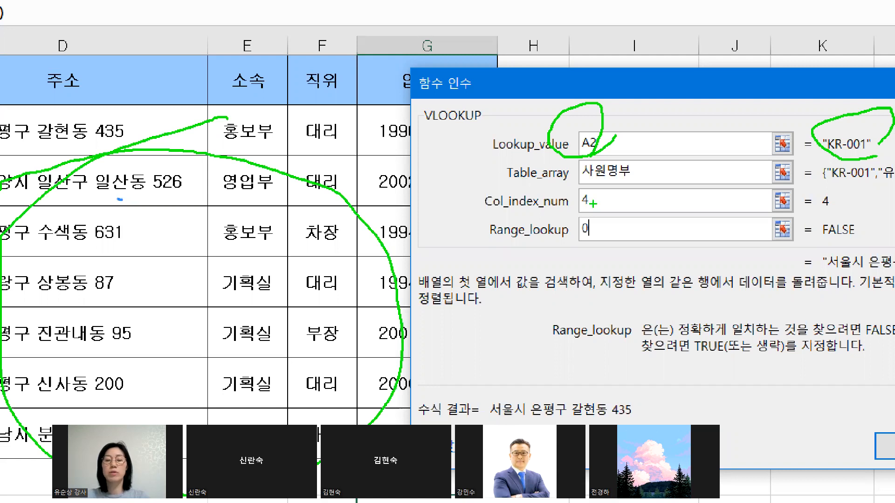
{"action": "left_click_drag", "start_coordinate": [592, 202], "coordinate": [588, 196]}
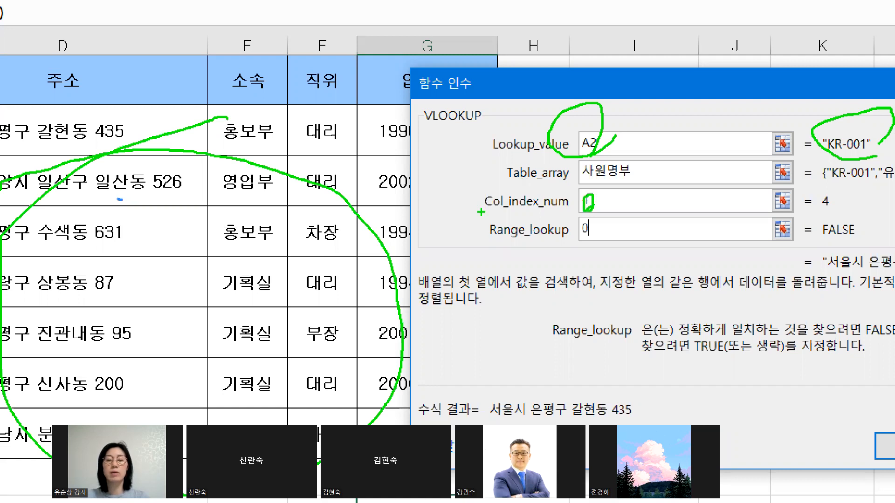
{"action": "left_click_drag", "start_coordinate": [481, 212], "coordinate": [524, 208]}
{"action": "left_click_drag", "start_coordinate": [592, 209], "coordinate": [598, 215]}
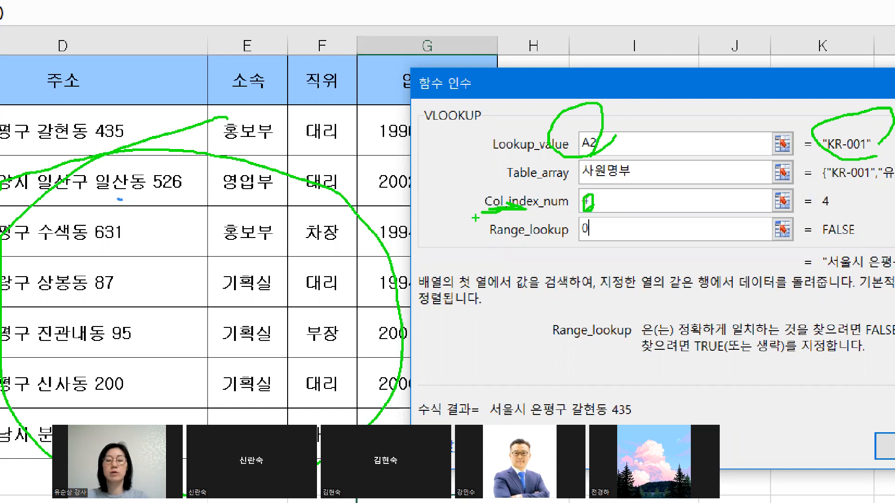
{"action": "left_click_drag", "start_coordinate": [492, 184], "coordinate": [497, 220]}
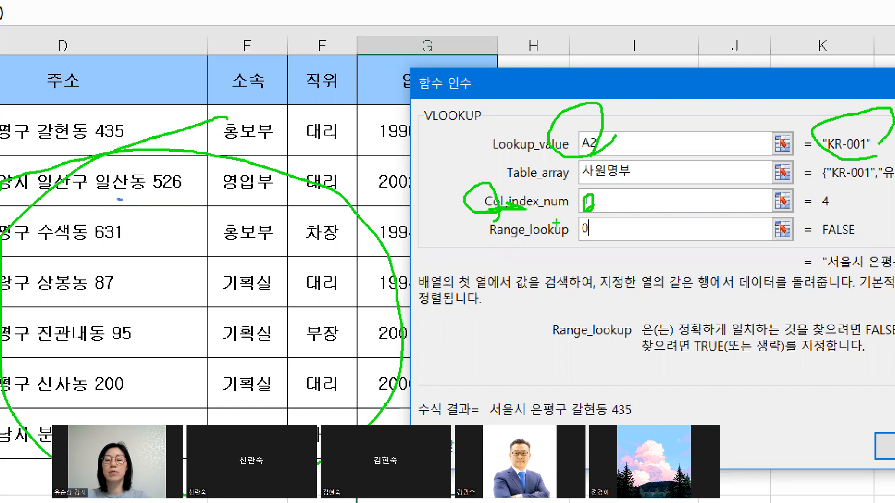
{"action": "left_click_drag", "start_coordinate": [574, 217], "coordinate": [606, 204]}
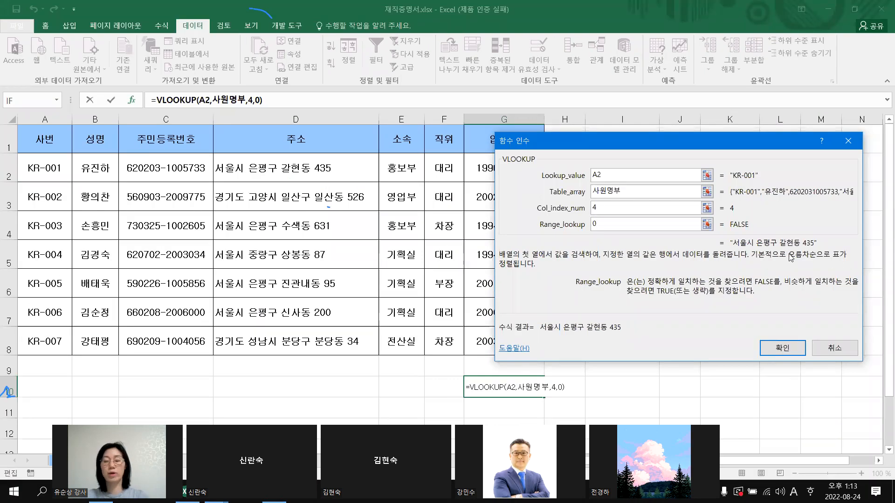
{"action": "left_click_drag", "start_coordinate": [734, 241], "coordinate": [807, 250]}
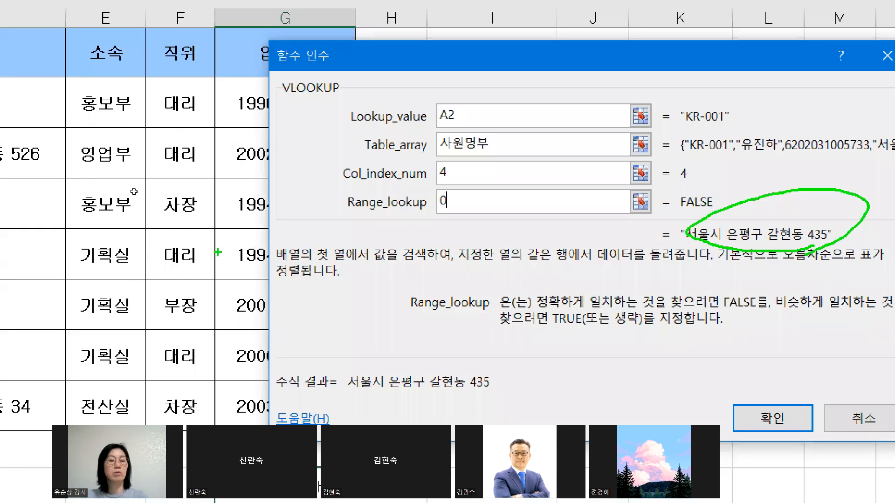
{"action": "key", "text": "Escape"}
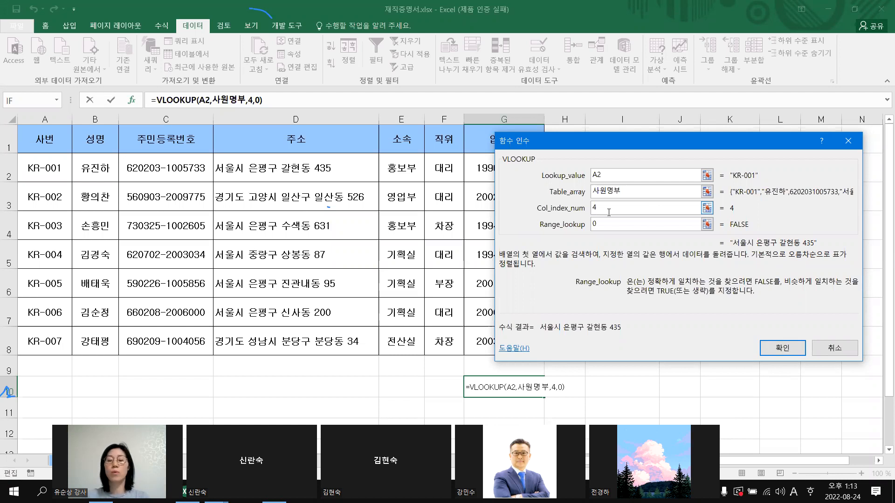
Change the VLOOKUP's Lookup_value to name cell B2 and its Table_array to the range B2:G8
{"action": "left_click", "coordinate": [607, 175]}
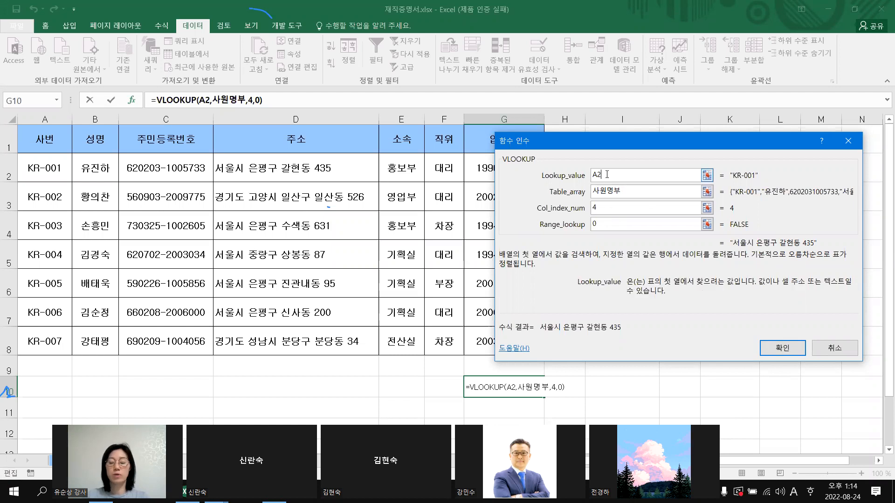
{"action": "key", "text": "BackSpace"}
{"action": "key", "text": "BackSpace"}
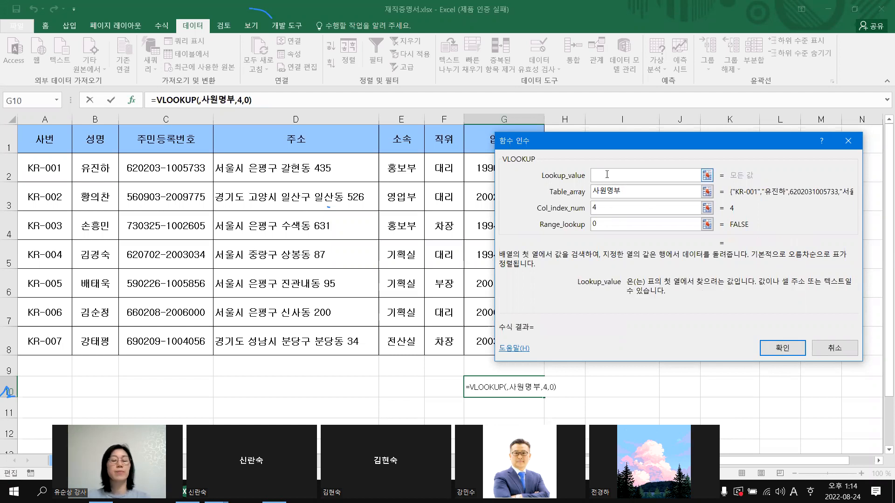
{"action": "left_click", "coordinate": [99, 170]}
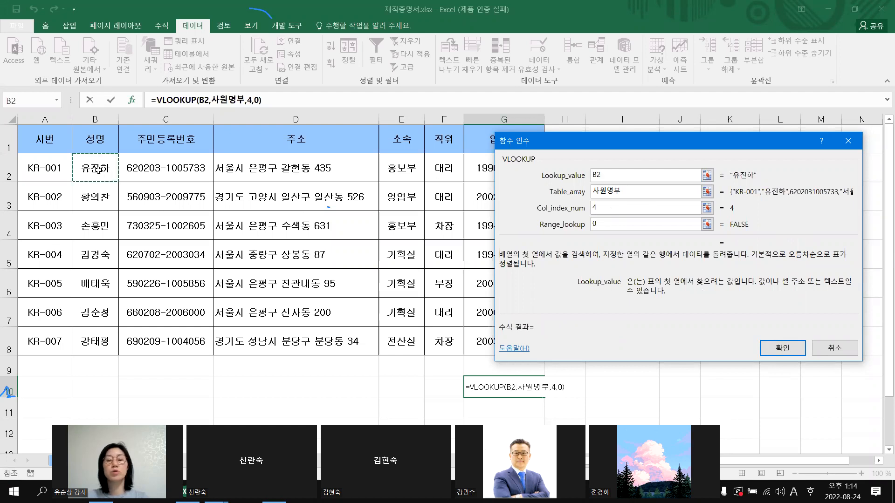
{"action": "left_click", "coordinate": [629, 191]}
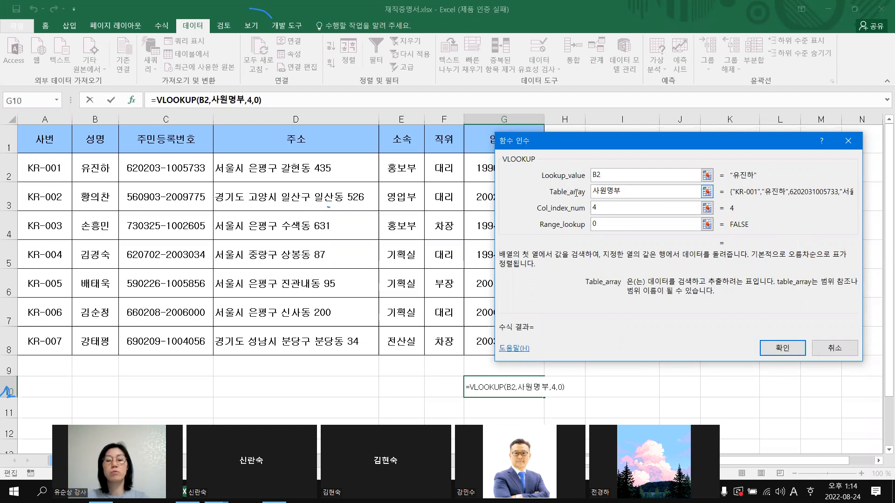
{"action": "key", "text": "shift+Home"}
{"action": "key", "text": "BackSpace"}
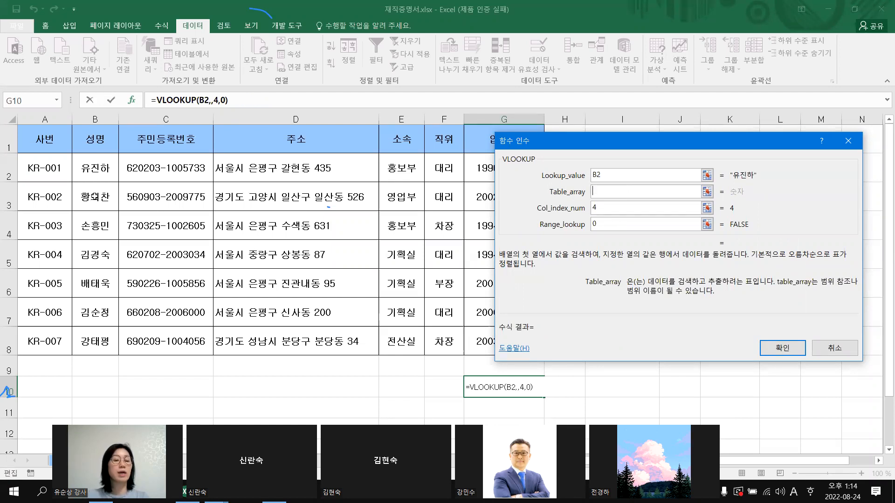
{"action": "left_click_drag", "start_coordinate": [98, 165], "coordinate": [511, 348]}
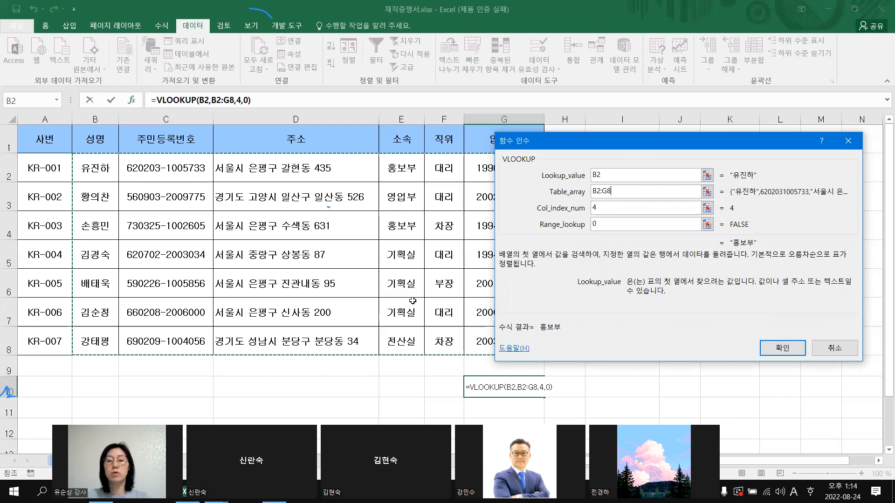
Try Col_index_num values 3 and 5 in the VLOOKUP and discard the unfinished formula in G10
{"action": "key", "text": "Tab"}
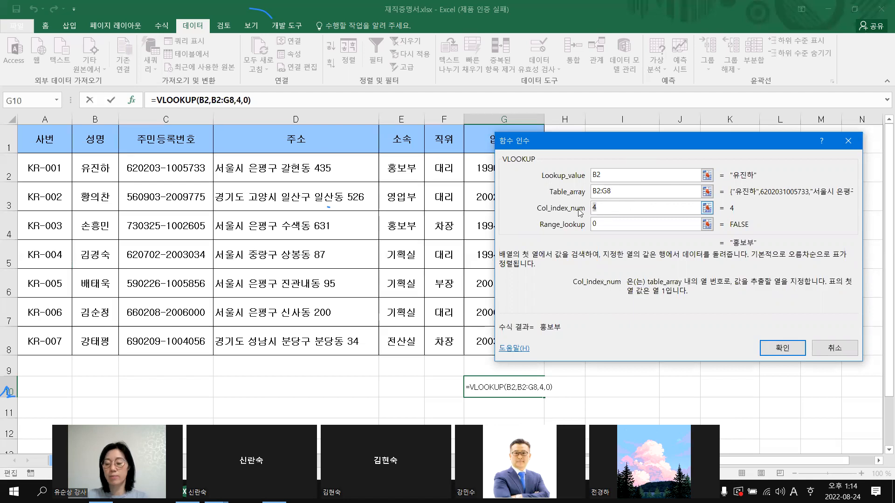
{"action": "type", "text": "3"}
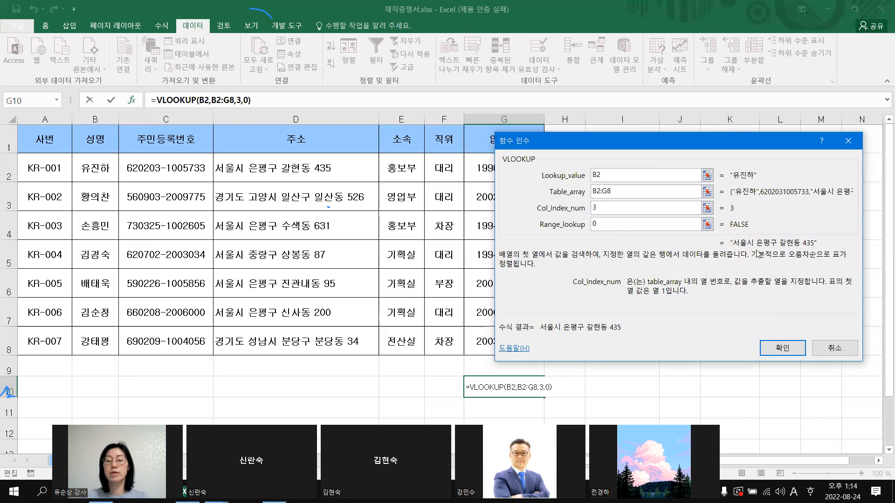
{"action": "left_click", "coordinate": [618, 222]}
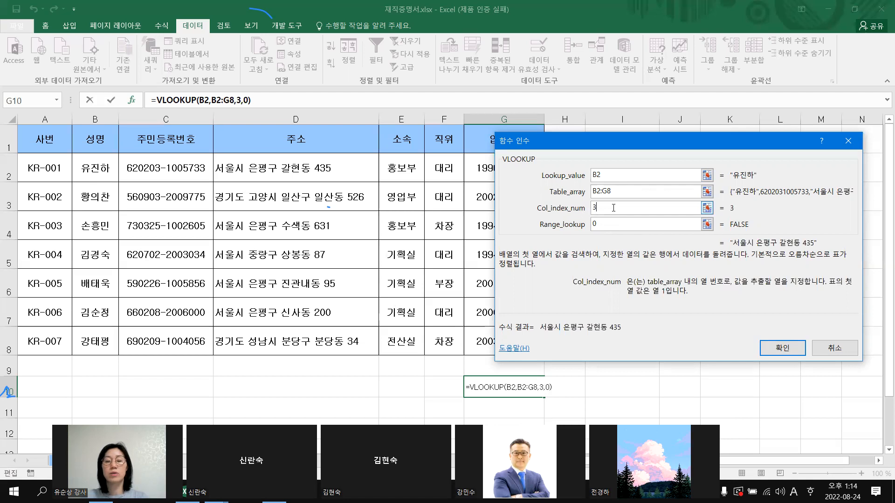
{"action": "left_click", "coordinate": [555, 200]}
{"action": "type", "text": "5"}
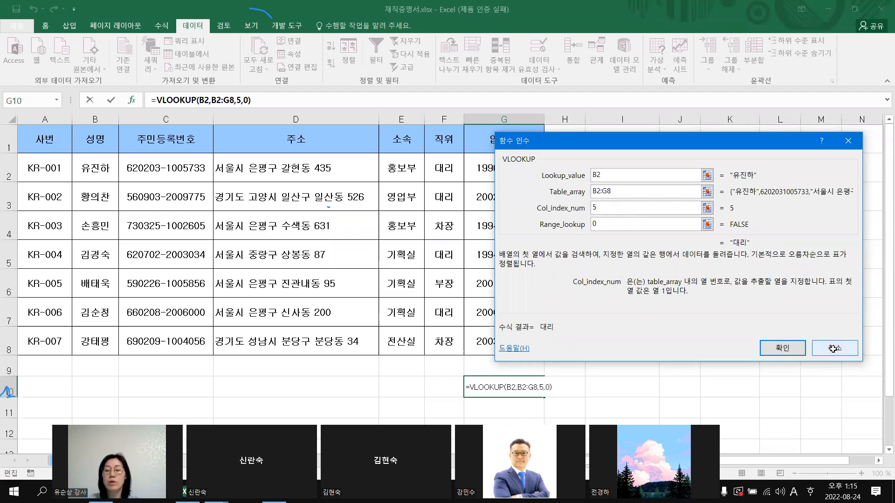
{"action": "key", "text": "Escape"}
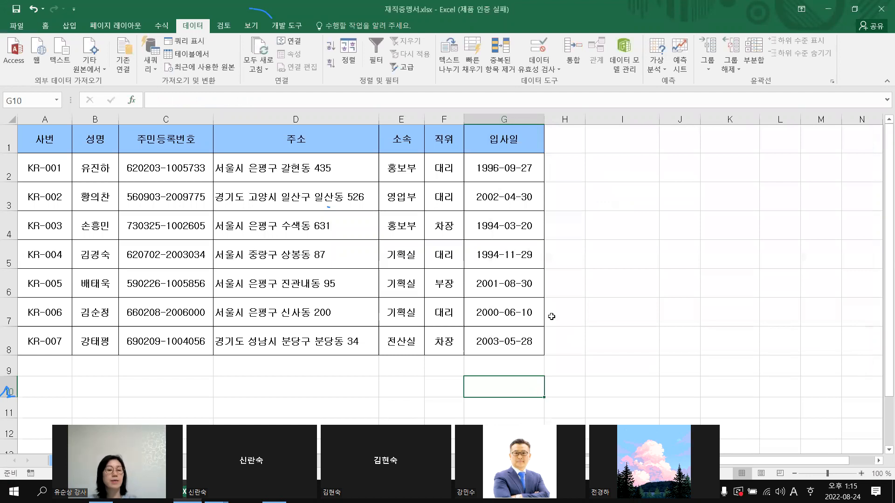
Return to the 재직증명서 certificate sheet and choose employee number KR-003 from the list in cell C2
{"action": "left_click", "coordinate": [72, 462]}
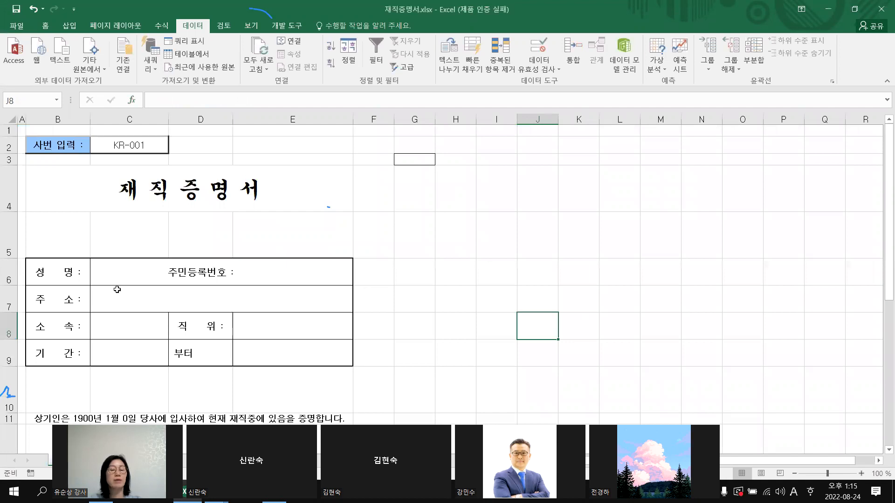
{"action": "left_click", "coordinate": [172, 147]}
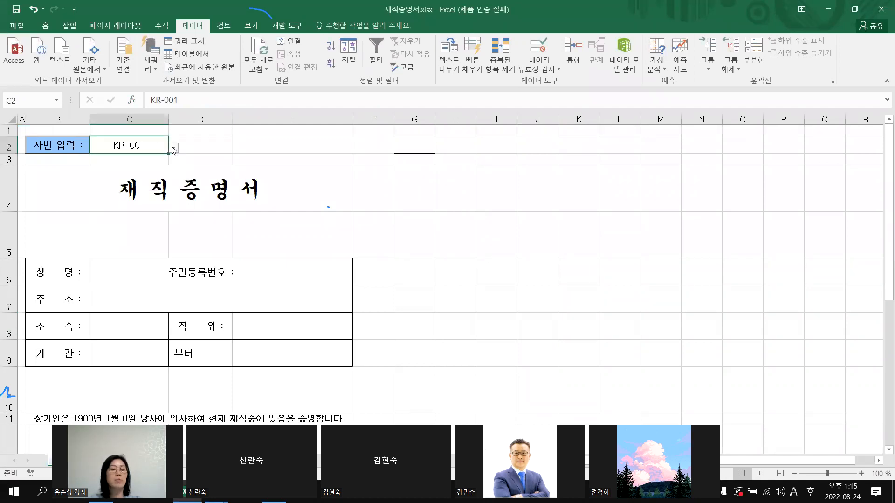
{"action": "left_click", "coordinate": [173, 149]}
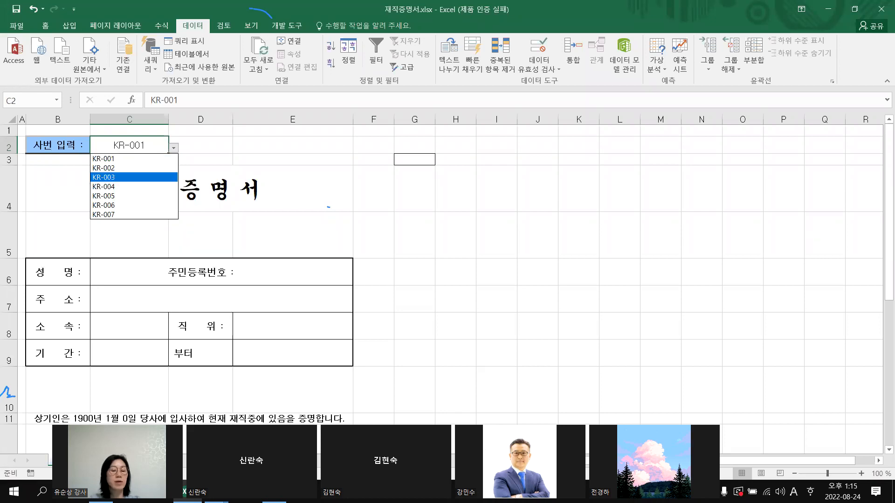
Locate the KR-003 row in the employee list sheet and return to the certificate's name cell C6
{"action": "left_click", "coordinate": [110, 461]}
{"action": "left_click", "coordinate": [51, 225]}
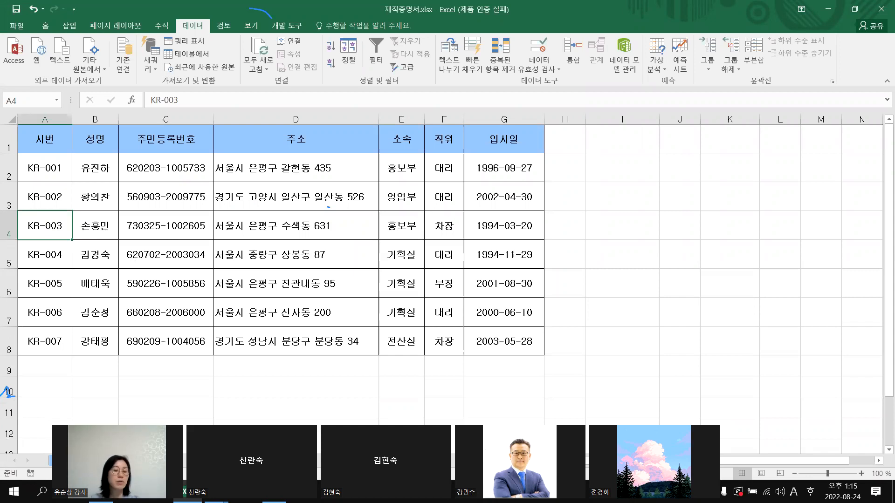
{"action": "key", "text": "ctrl+Page_Up"}
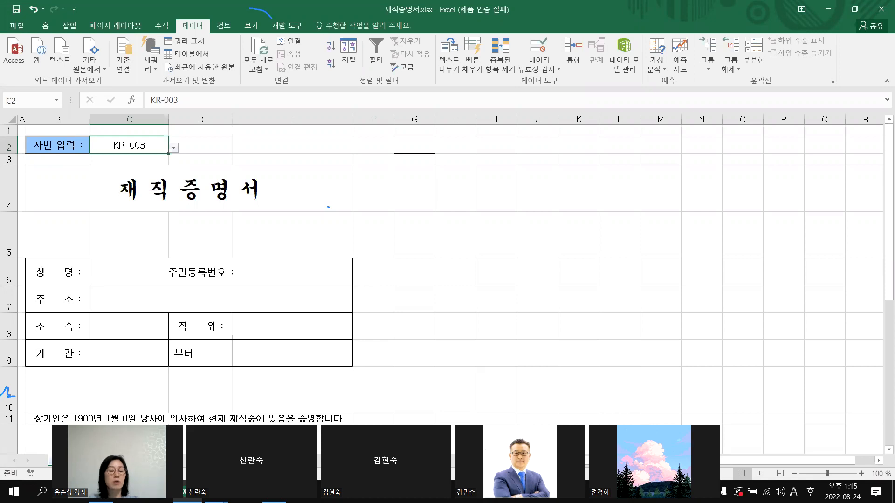
{"action": "left_click", "coordinate": [128, 269]}
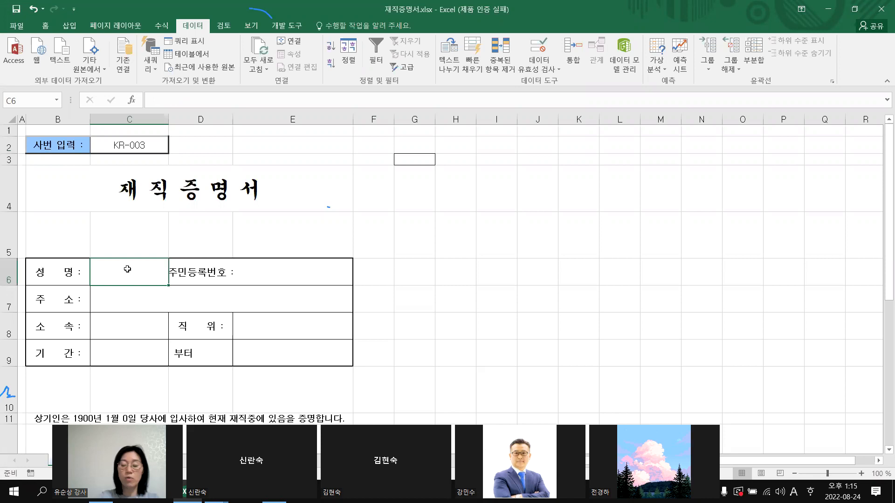
Begin a VLOOKUP formula in the name cell C6 with employee-number cell C2 as the lookup value
{"action": "double_click", "coordinate": [128, 269]}
{"action": "type", "text": "="}
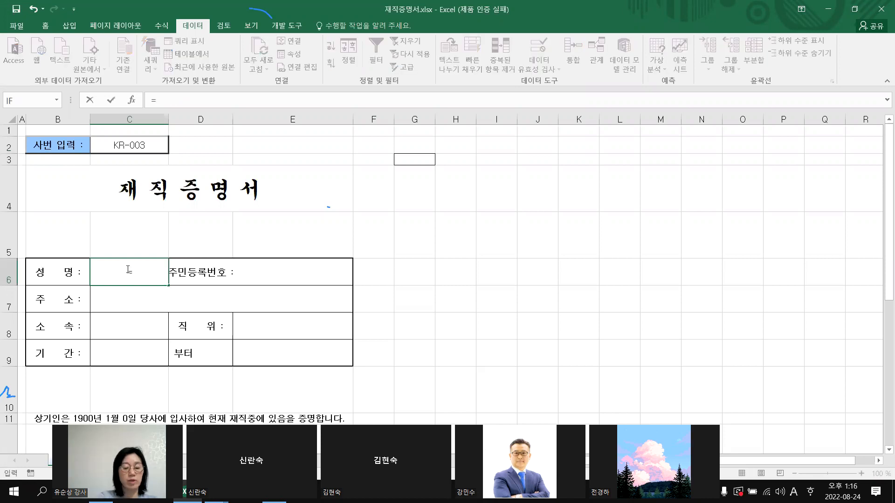
{"action": "type", "text": "vl"}
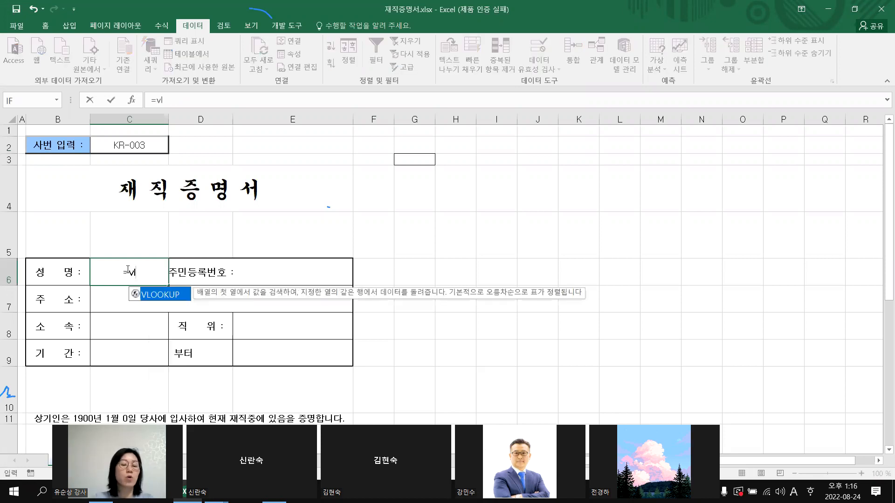
{"action": "double_click", "coordinate": [158, 294]}
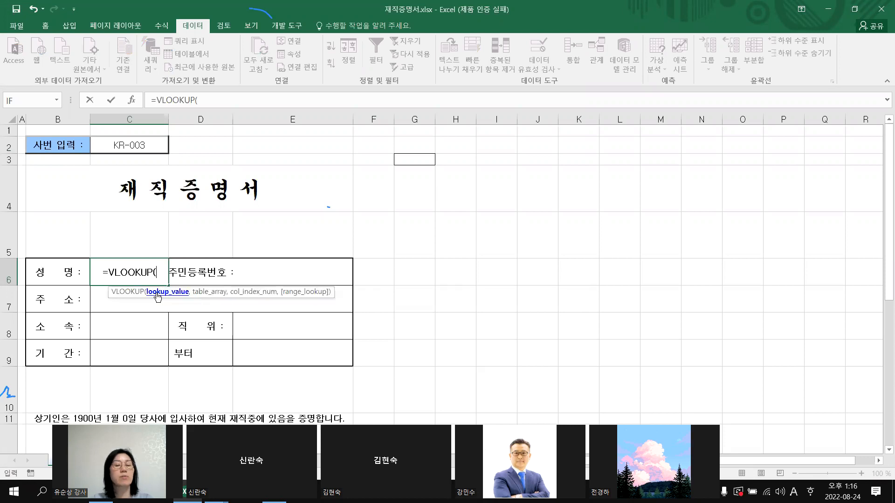
{"action": "left_click", "coordinate": [132, 101]}
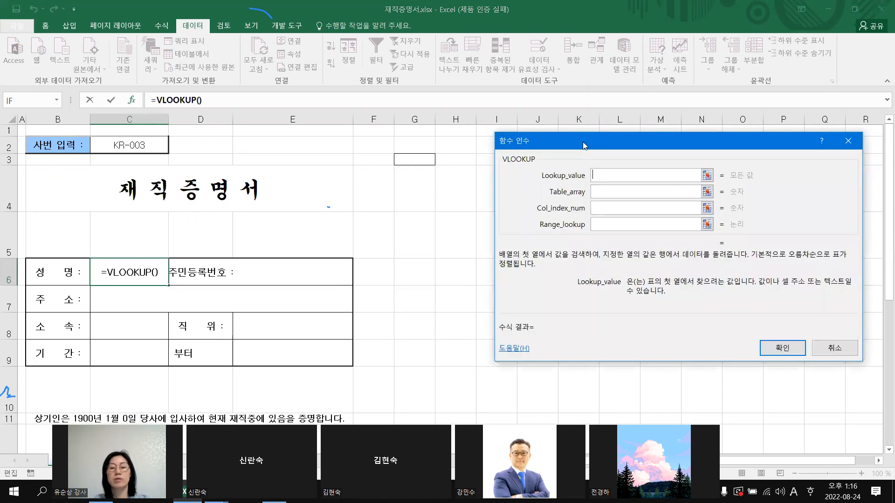
{"action": "left_click_drag", "start_coordinate": [584, 142], "coordinate": [524, 205]}
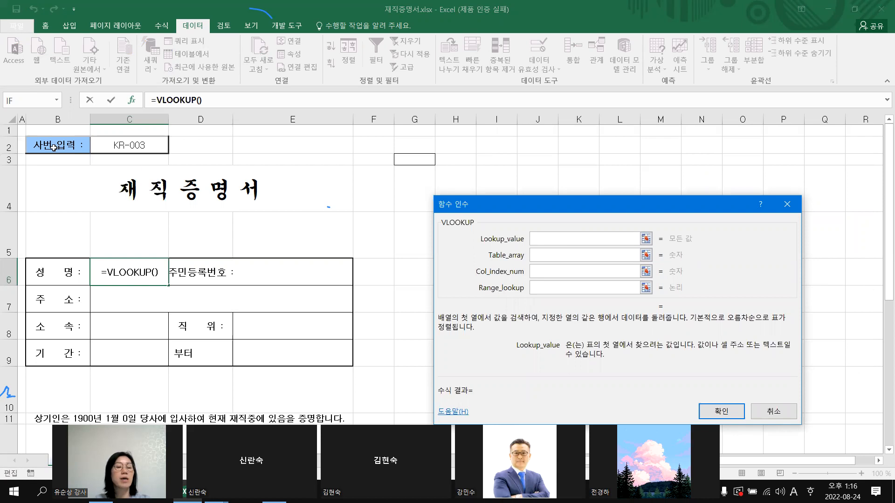
{"action": "left_click", "coordinate": [139, 145]}
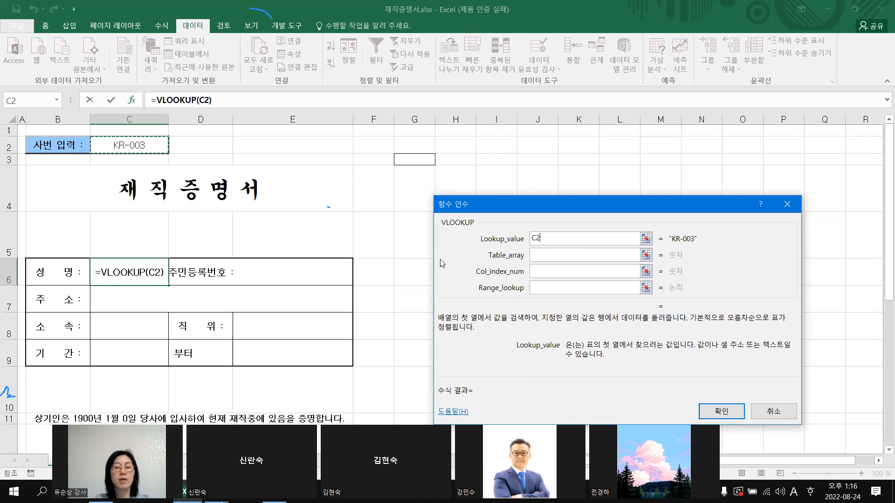
Try to enter =사원명부 as the table array argument of the VLOOKUP
{"action": "left_click", "coordinate": [537, 259]}
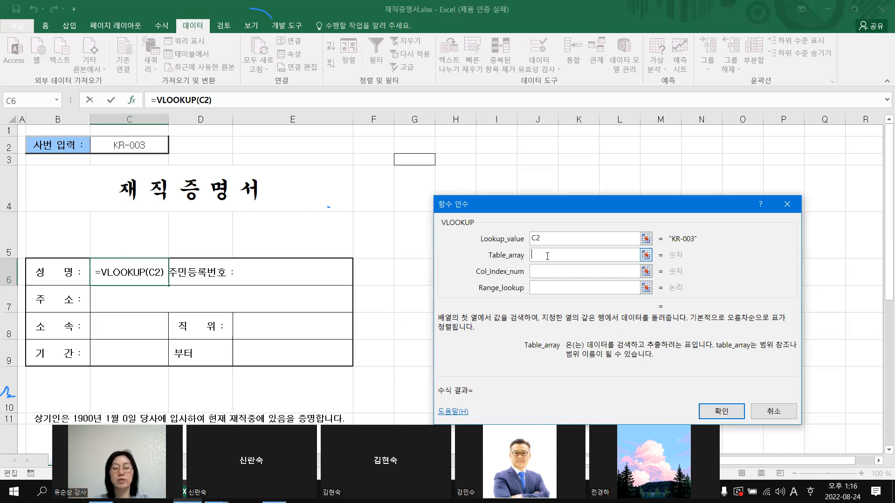
{"action": "type", "text": "="}
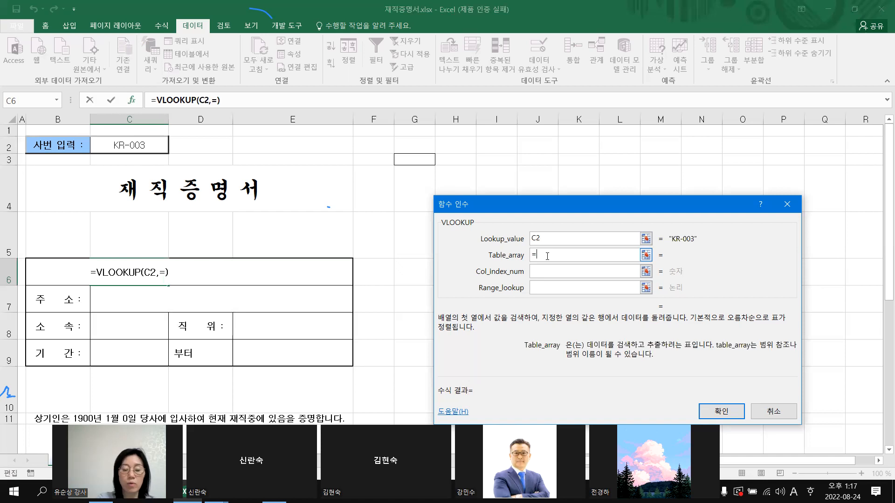
{"action": "type", "text": "t"}
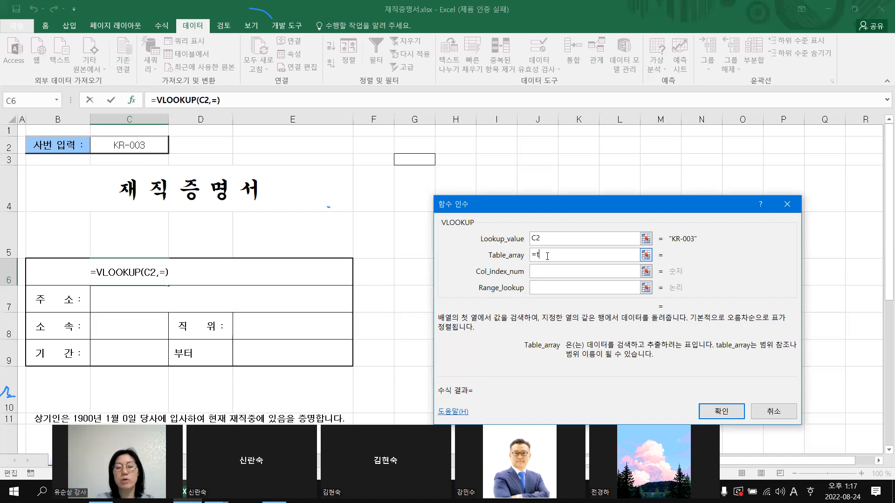
{"action": "key", "text": "BackSpace"}
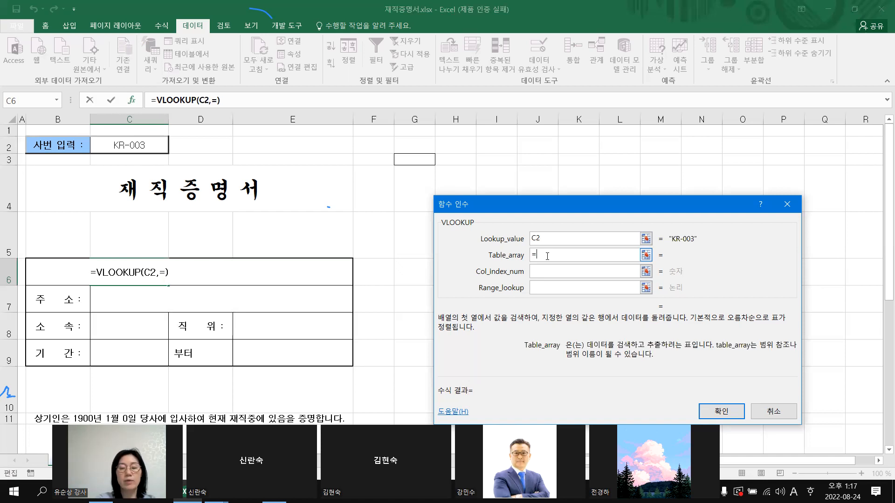
{"action": "type", "text": "사우"}
{"action": "type", "text": "원명"}
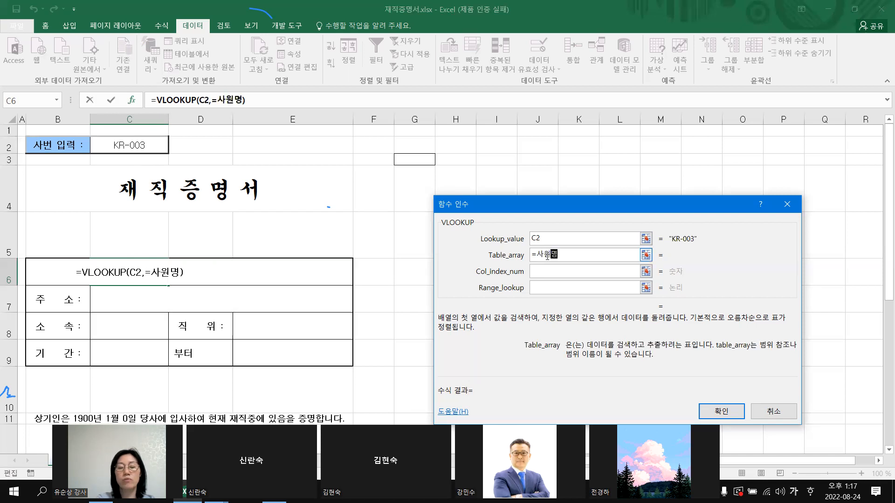
{"action": "type", "text": "부"}
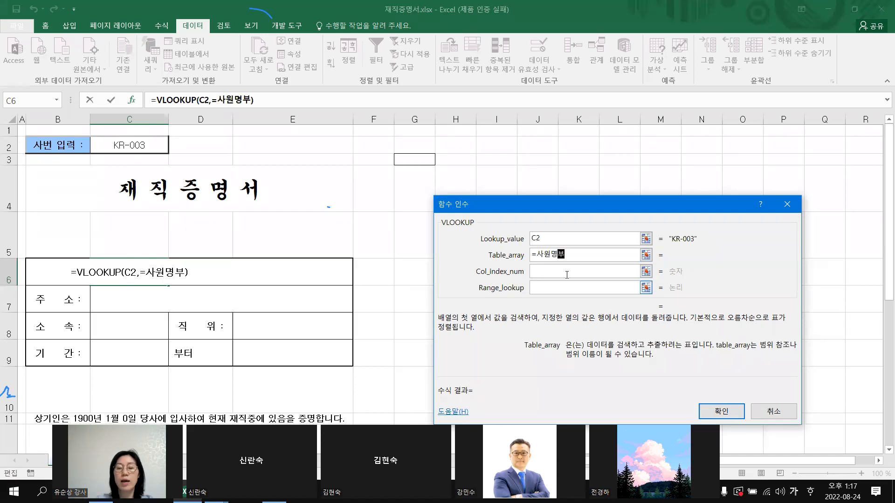
{"action": "left_click", "coordinate": [567, 275]}
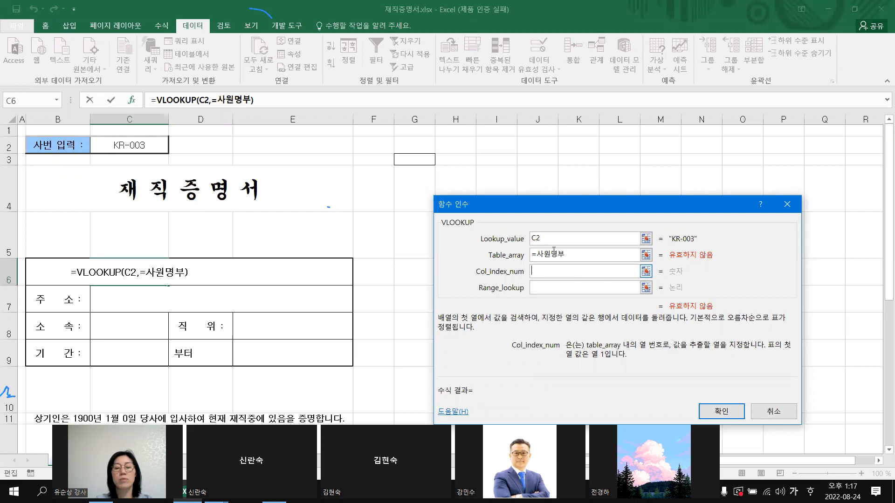
{"action": "left_click", "coordinate": [574, 254]}
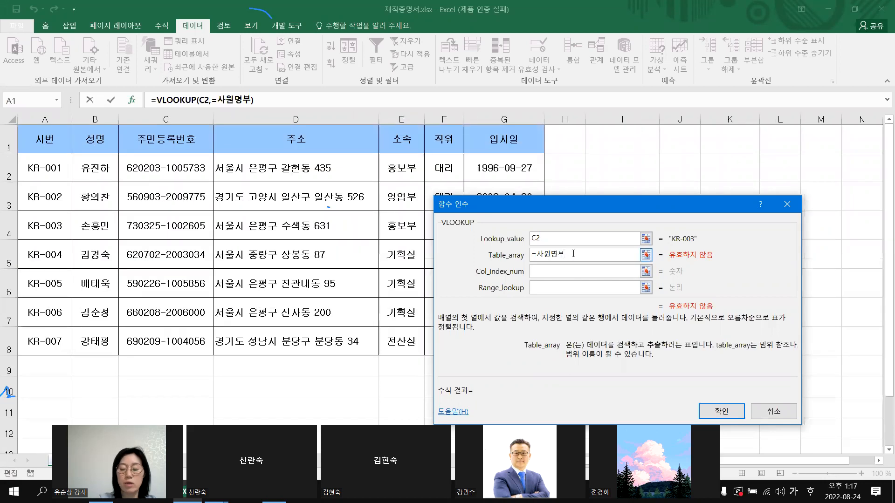
Clear the table array argument, try to pick the range from the workbook instead, and cancel the VLOOKUP
{"action": "key", "text": "BackSpace"}
{"action": "key", "text": "BackSpace"}
{"action": "key", "text": "BackSpace"}
{"action": "key", "text": "BackSpace"}
{"action": "key", "text": "BackSpace"}
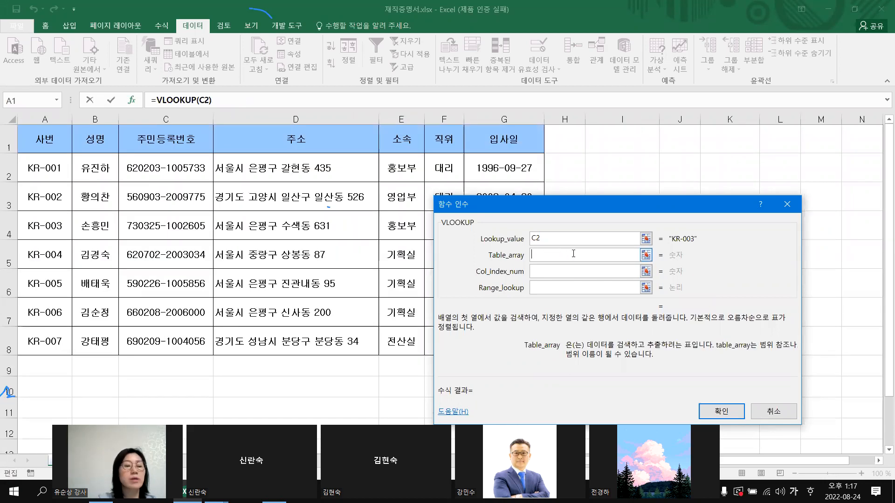
{"action": "left_click", "coordinate": [56, 100]}
{"action": "left_click", "coordinate": [66, 201]}
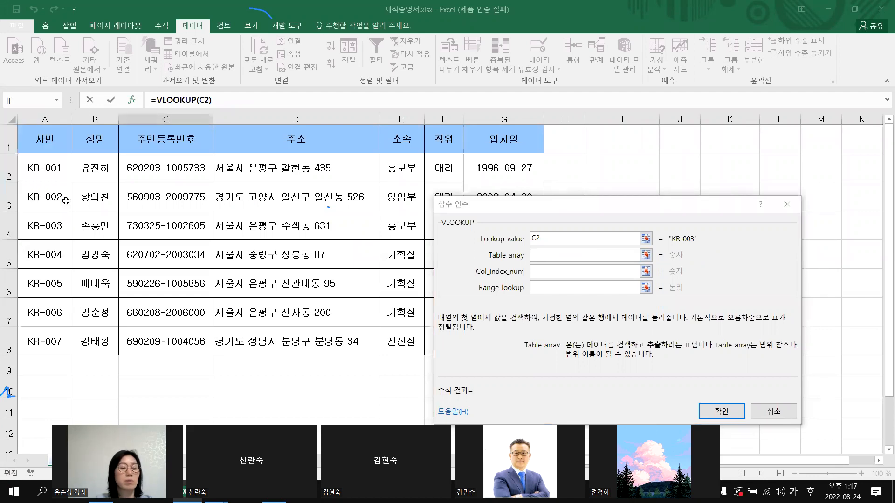
{"action": "left_click", "coordinate": [69, 461]}
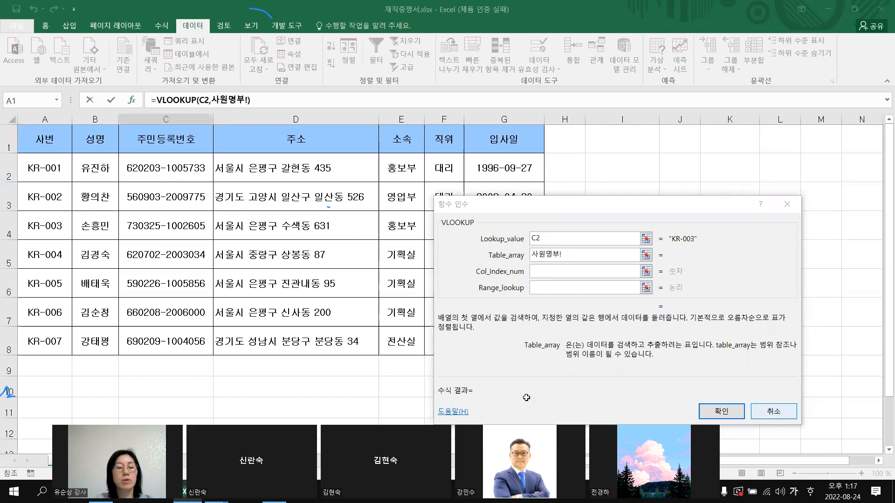
{"action": "left_click", "coordinate": [773, 413]}
Check which cells the named range 사원명부 covers on the employee list sheet
{"action": "key", "text": "ctrl+Page_Down"}
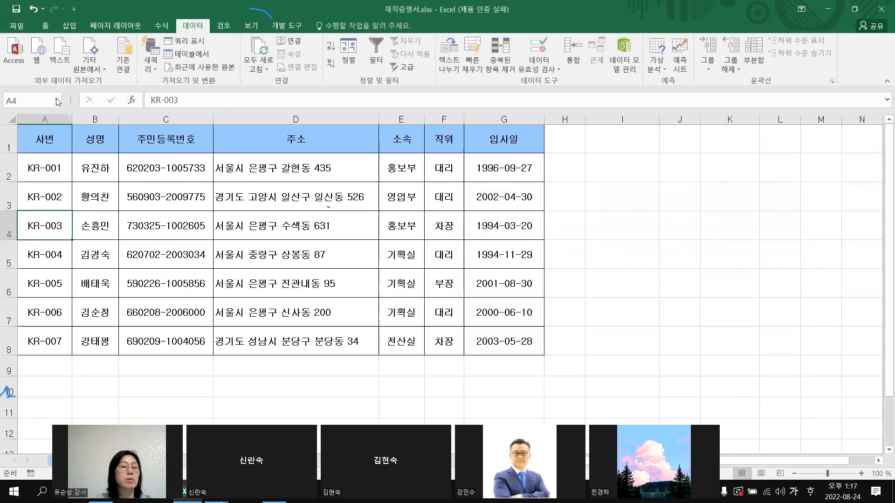
{"action": "left_click", "coordinate": [56, 99]}
{"action": "left_click", "coordinate": [35, 129]}
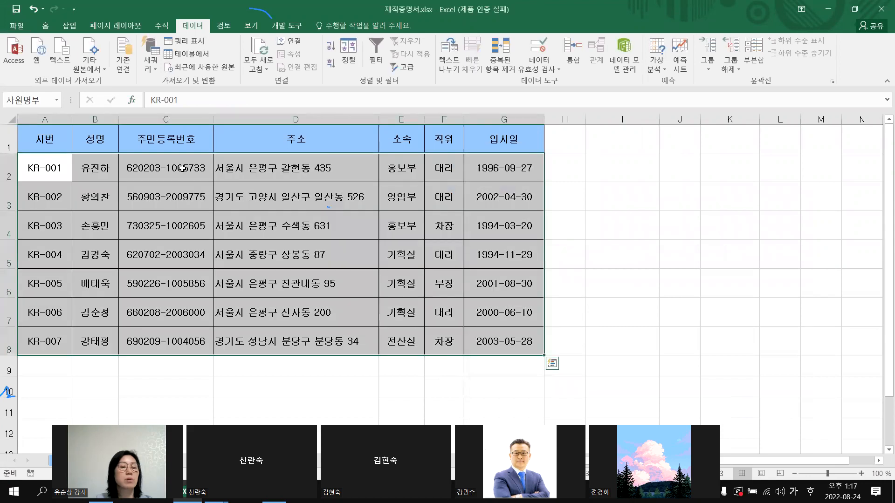
{"action": "left_click", "coordinate": [52, 176]}
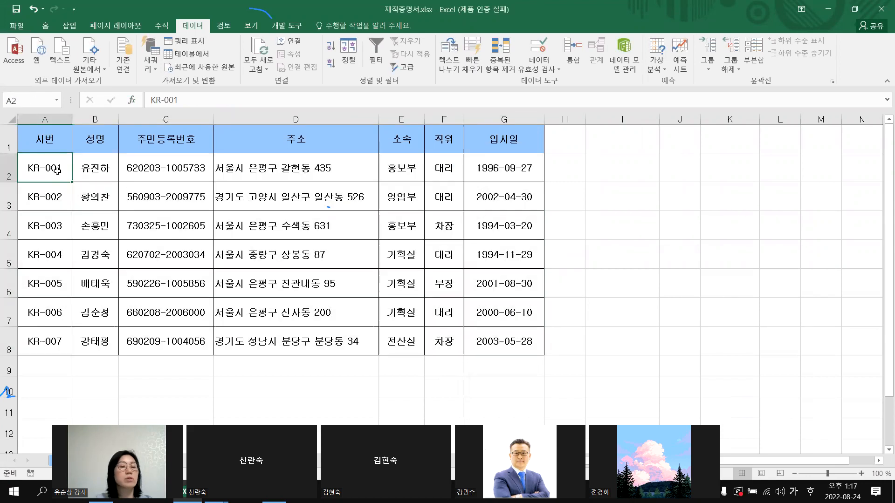
{"action": "left_click_drag", "start_coordinate": [431, 323], "coordinate": [526, 350]}
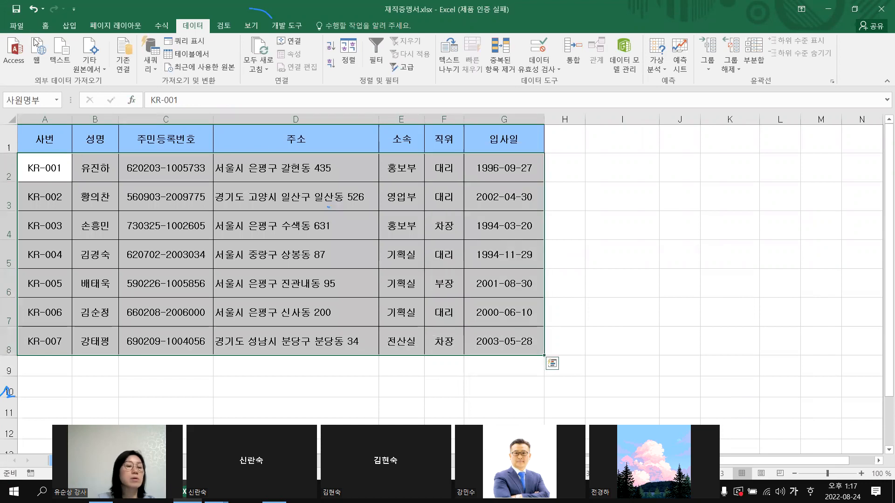
{"action": "left_click", "coordinate": [655, 302]}
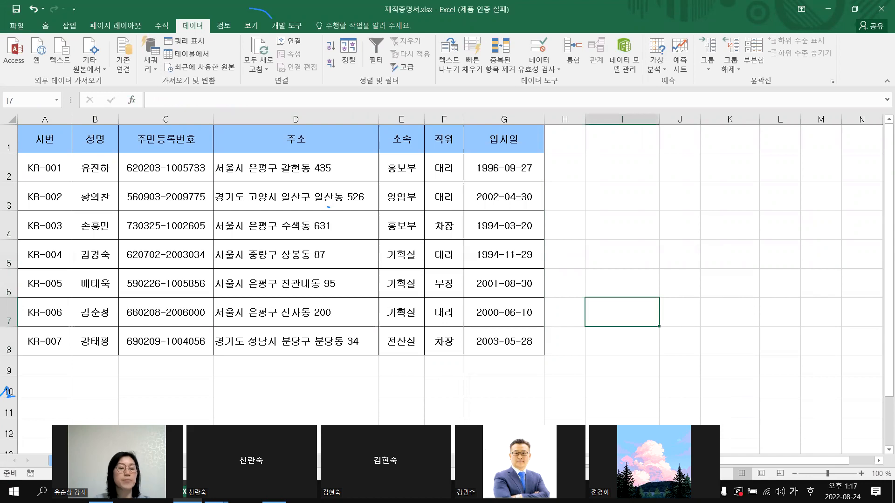
Start a VLOOKUP in name cell C6 of the certificate sheet and set its lookup value to C2
{"action": "left_click", "coordinate": [71, 461]}
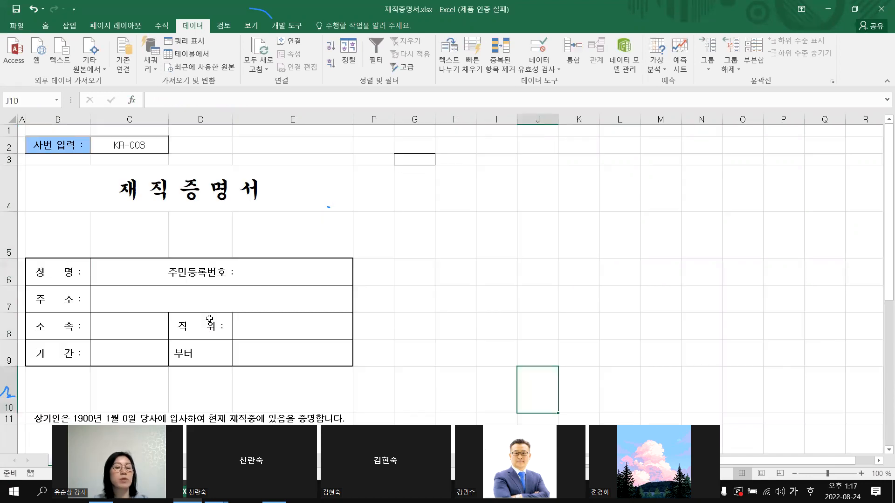
{"action": "left_click", "coordinate": [124, 275]}
{"action": "type", "text": "="}
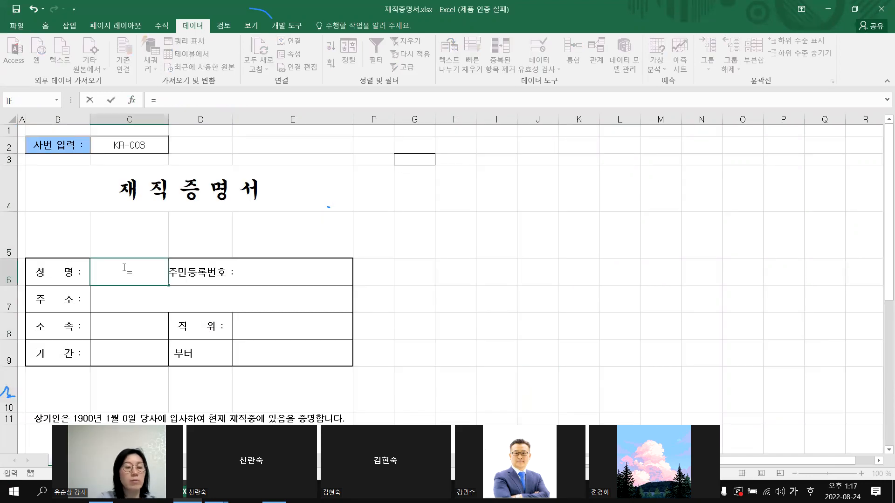
{"action": "type", "text": "피"}
{"action": "key", "text": "BackSpace"}
{"action": "key", "text": "Hangul"}
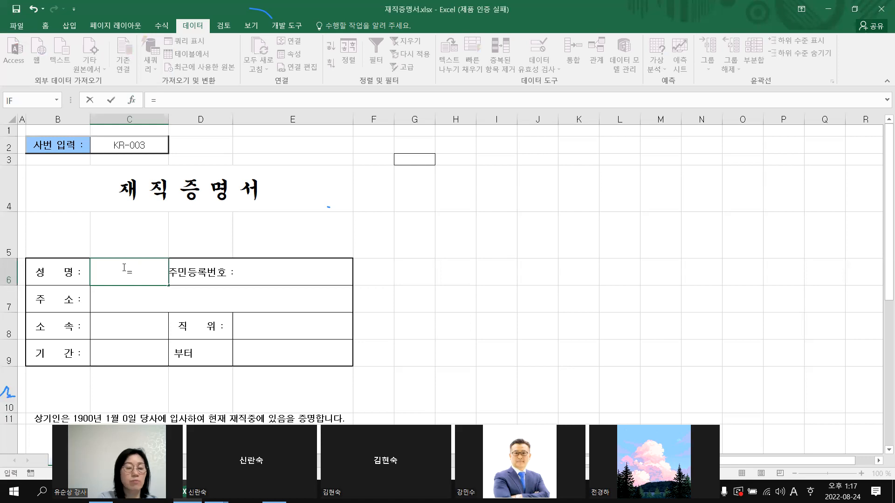
{"action": "type", "text": "vl"}
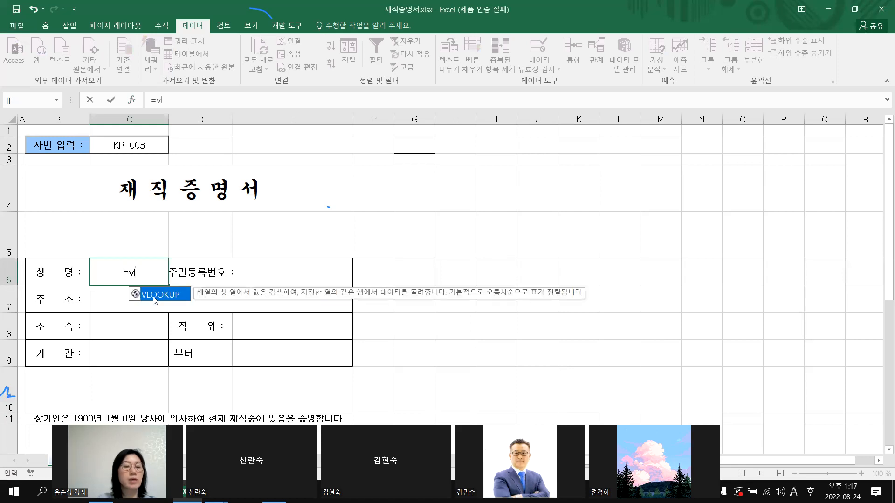
{"action": "key", "text": "Tab"}
{"action": "left_click", "coordinate": [132, 102]}
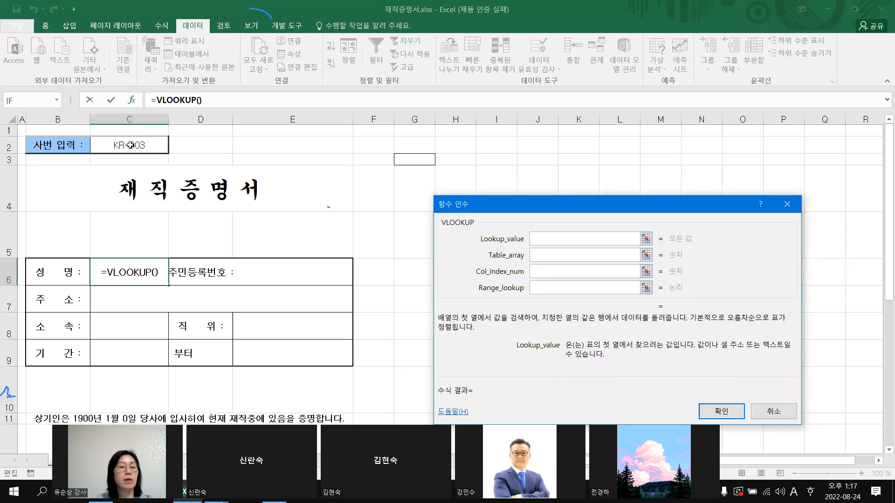
{"action": "left_click", "coordinate": [131, 145]}
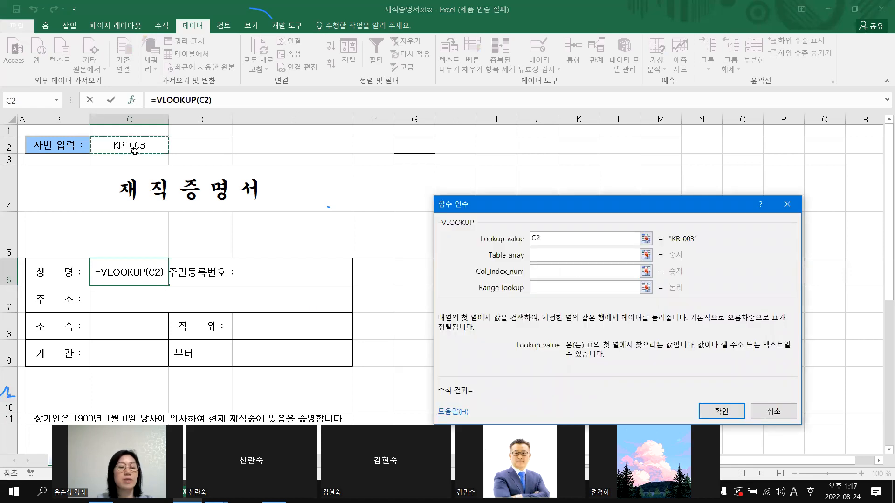
Set the VLOOKUP table array to the named range 사원명부 by selecting A2:G8 on the employee list sheet
{"action": "left_click", "coordinate": [553, 257]}
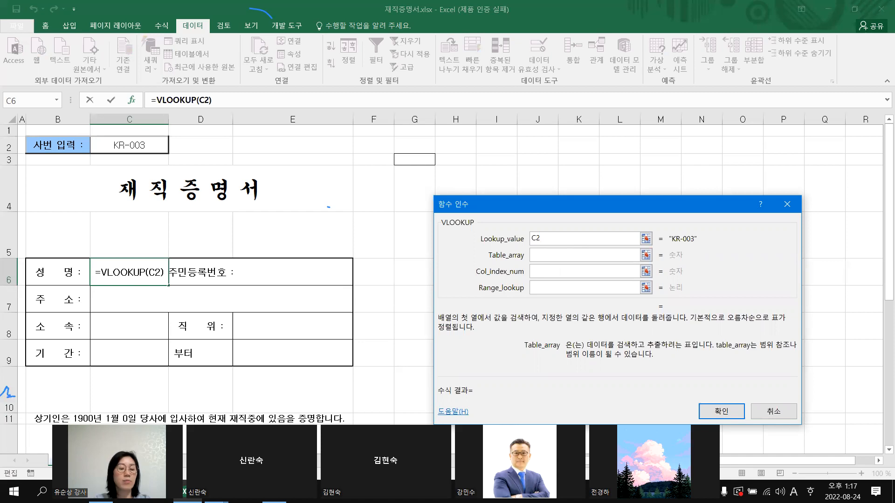
{"action": "left_click", "coordinate": [117, 461]}
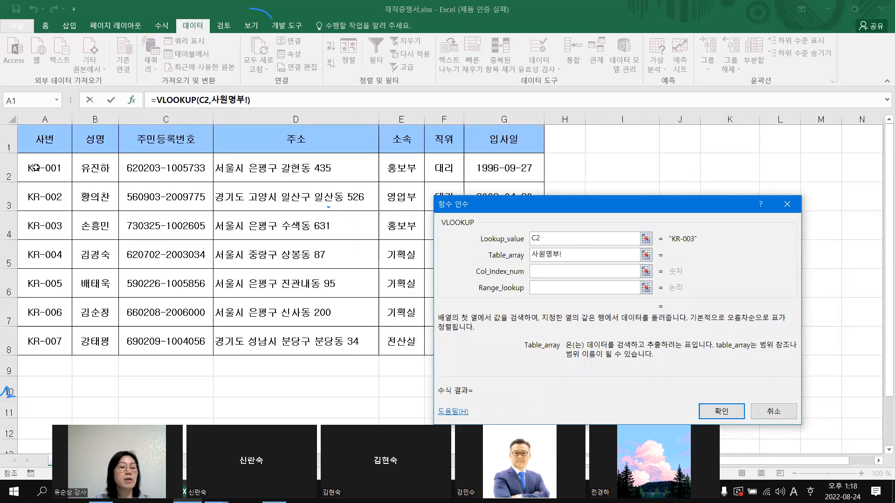
{"action": "left_click_drag", "start_coordinate": [50, 178], "coordinate": [525, 335]}
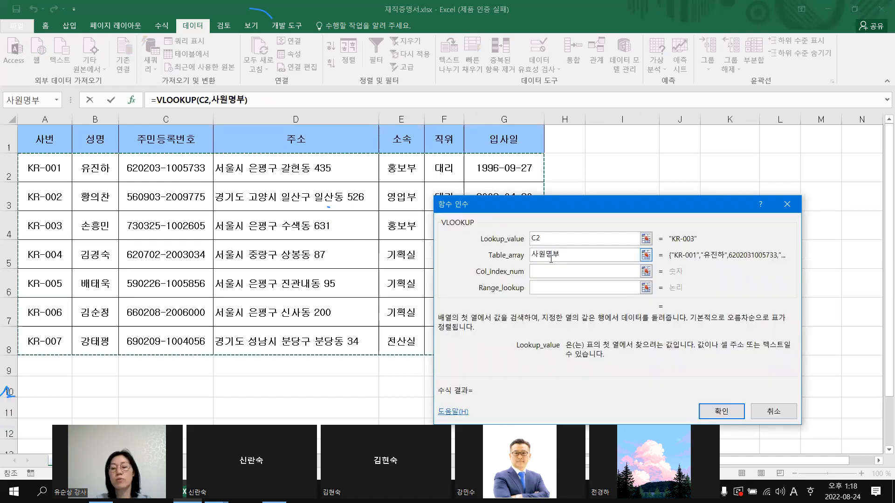
{"action": "key", "text": "Tab"}
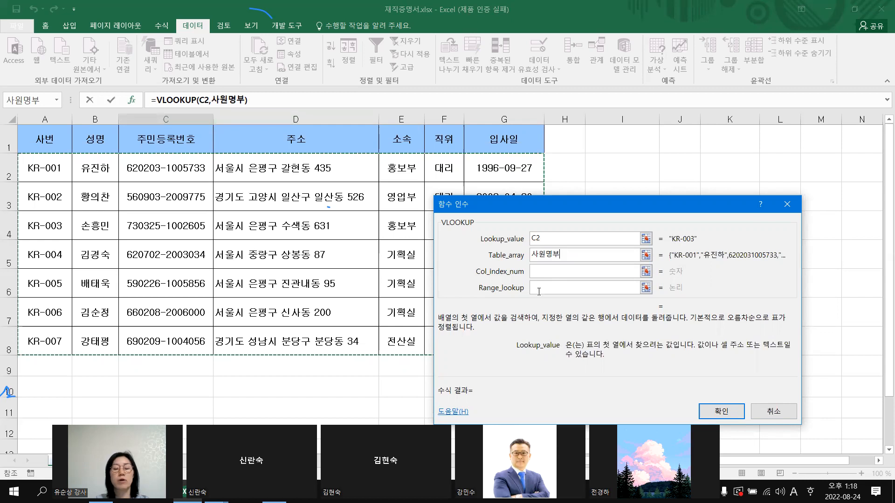
{"action": "left_click", "coordinate": [562, 275]}
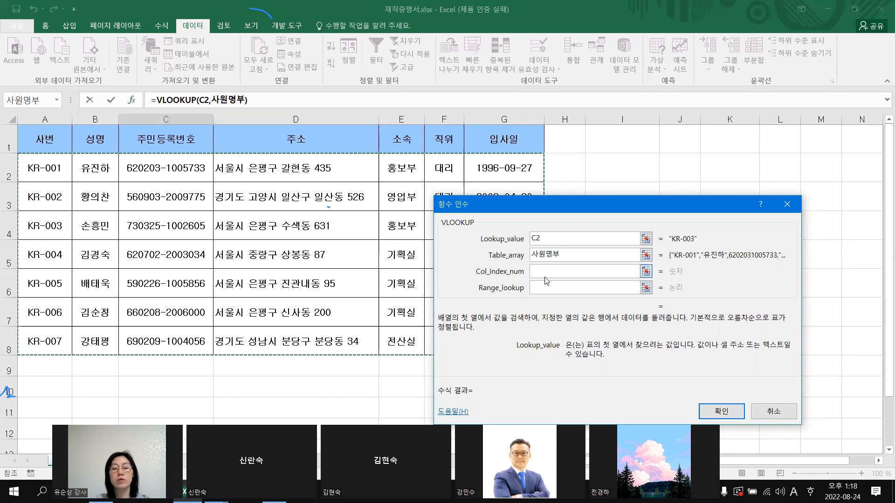
{"action": "left_click", "coordinate": [548, 277]}
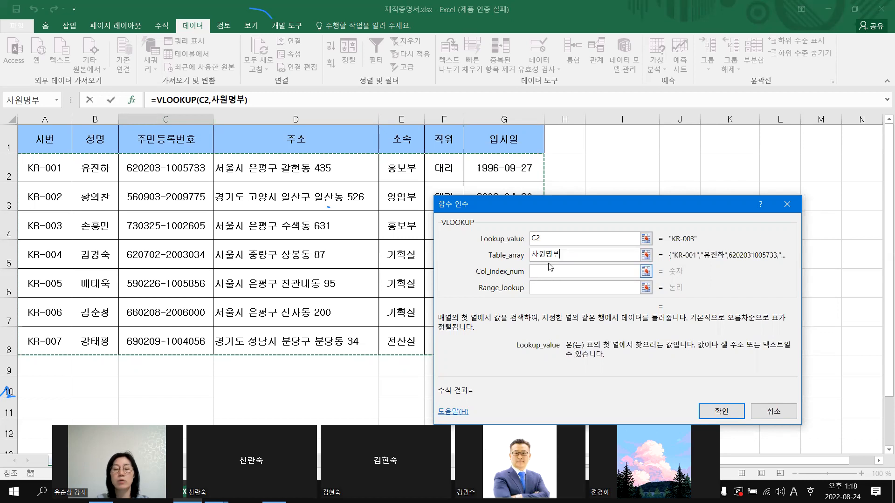
{"action": "left_click", "coordinate": [569, 255]}
{"action": "left_click", "coordinate": [569, 256]}
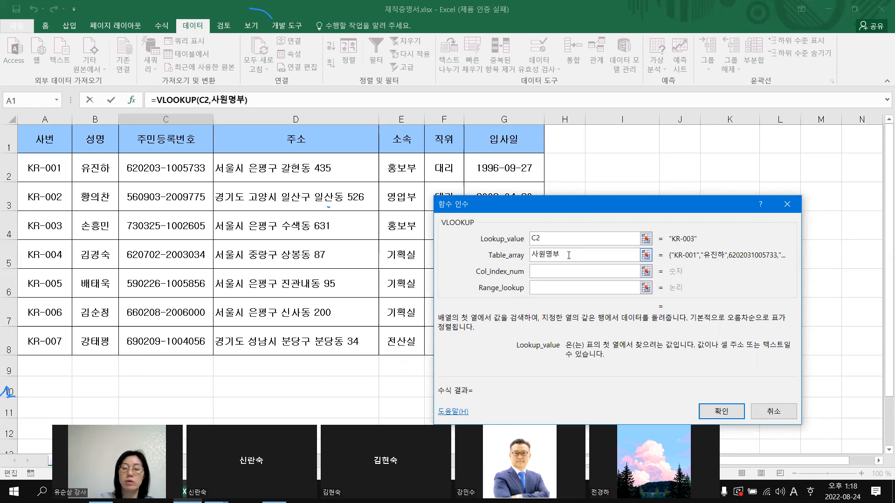
Clear the VLOOKUP table array argument and re-enter it as the named range 사원명부
{"action": "key", "text": "BackSpace"}
{"action": "key", "text": "BackSpace"}
{"action": "key", "text": "BackSpace"}
{"action": "key", "text": "BackSpace"}
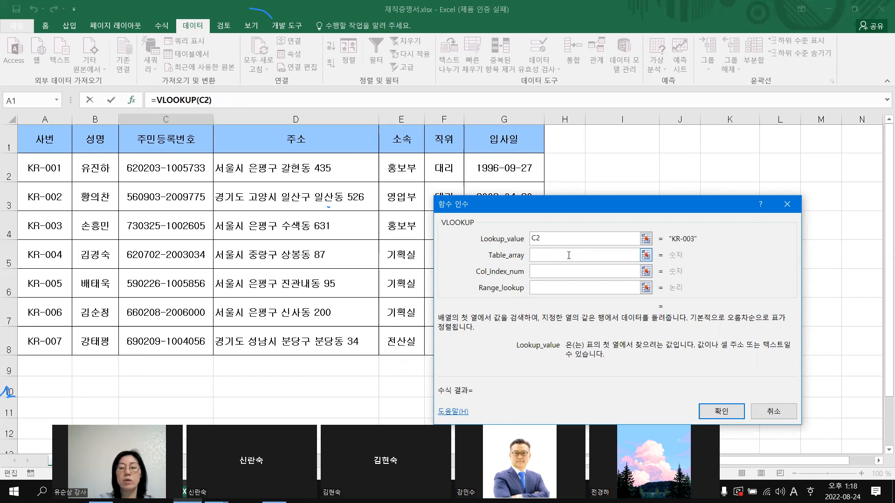
{"action": "type", "text": "tk"}
{"action": "key", "text": "BackSpace"}
{"action": "key", "text": "BackSpace"}
{"action": "key", "text": "Hangul"}
{"action": "type", "text": "ㅅ"}
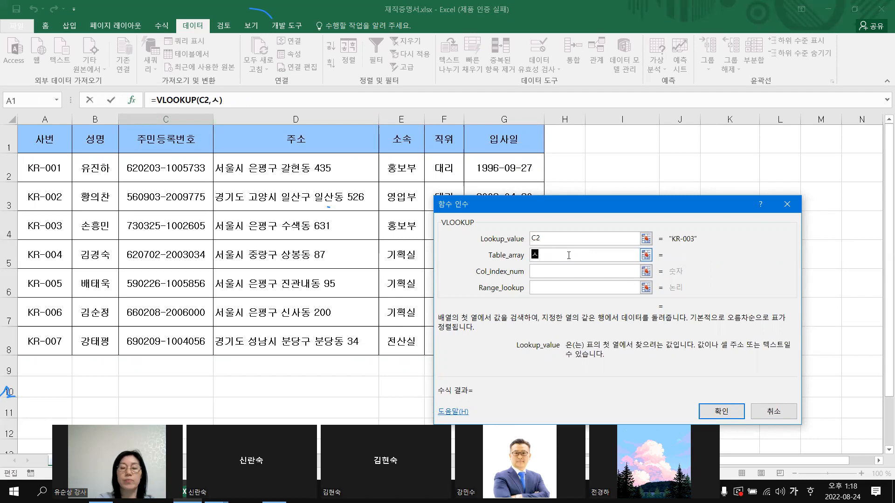
{"action": "type", "text": "ㅏㅇㅜㅓㄴㅁㅕㅇㅂㅜ"}
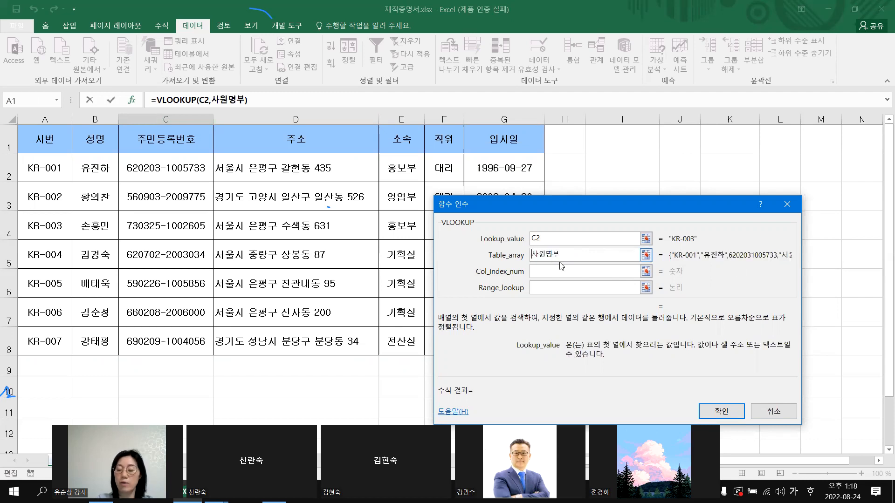
{"action": "key", "text": "F4"}
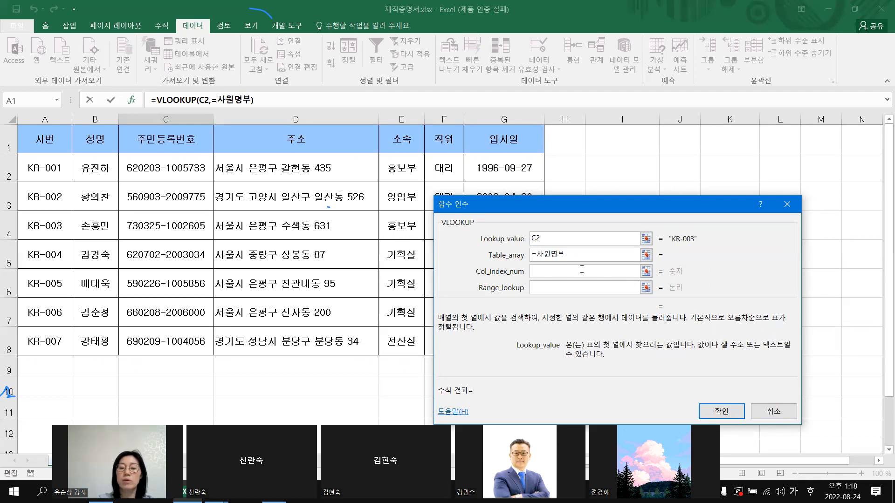
{"action": "left_click", "coordinate": [596, 273]}
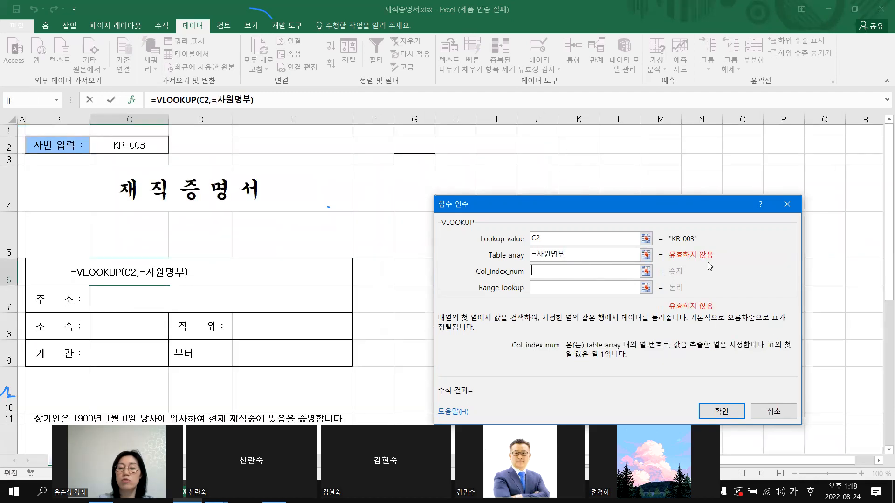
{"action": "left_click", "coordinate": [539, 254]}
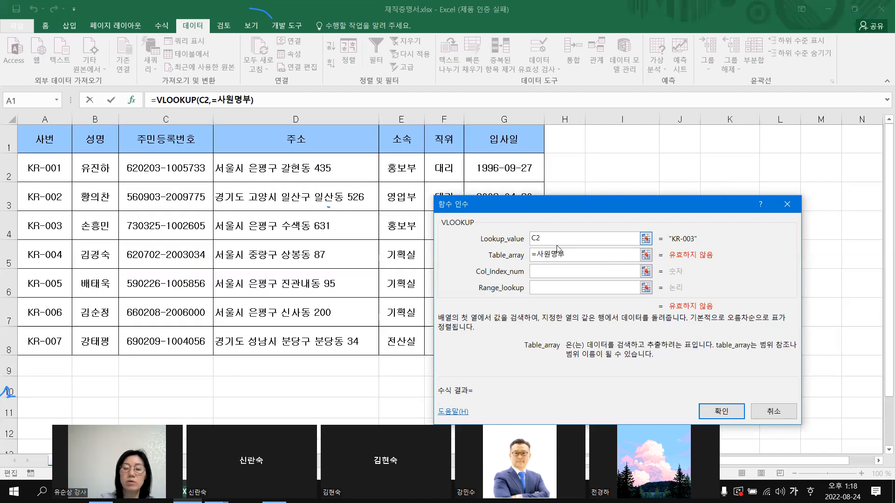
{"action": "key", "text": "BackSpace"}
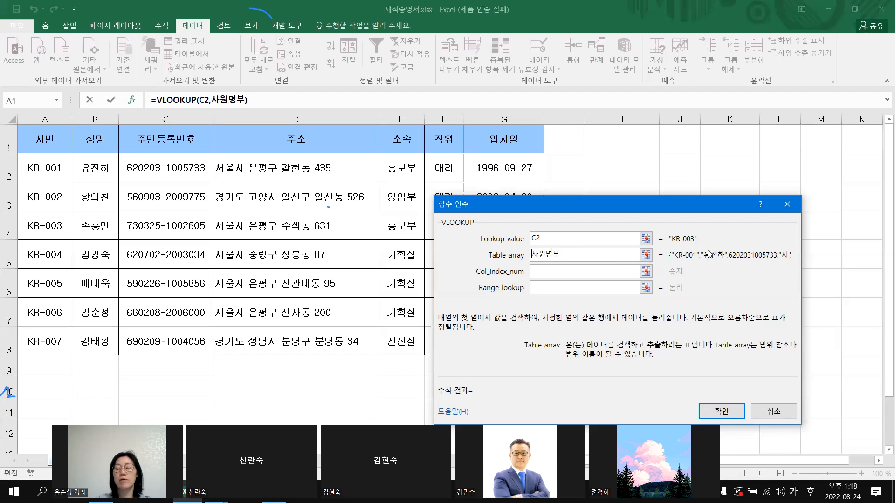
Complete the VLOOKUP in name cell C6 with column index 2 and range lookup 0
{"action": "left_click", "coordinate": [582, 274]}
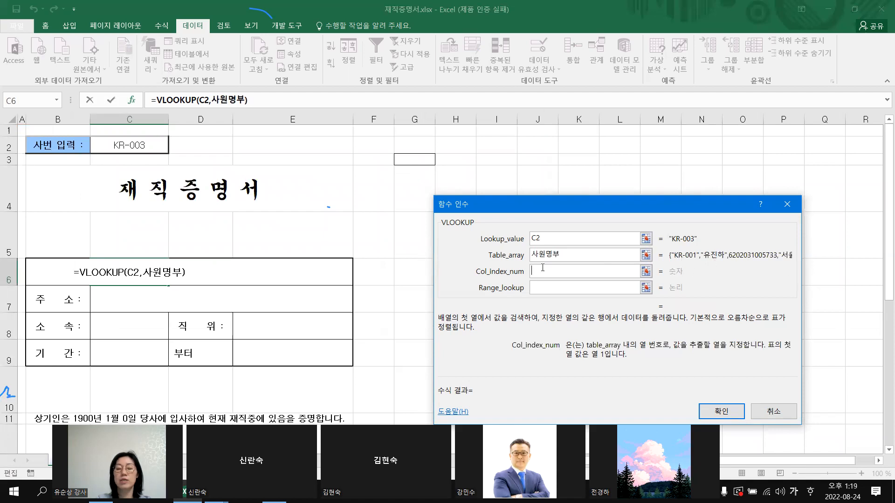
{"action": "type", "text": "2"}
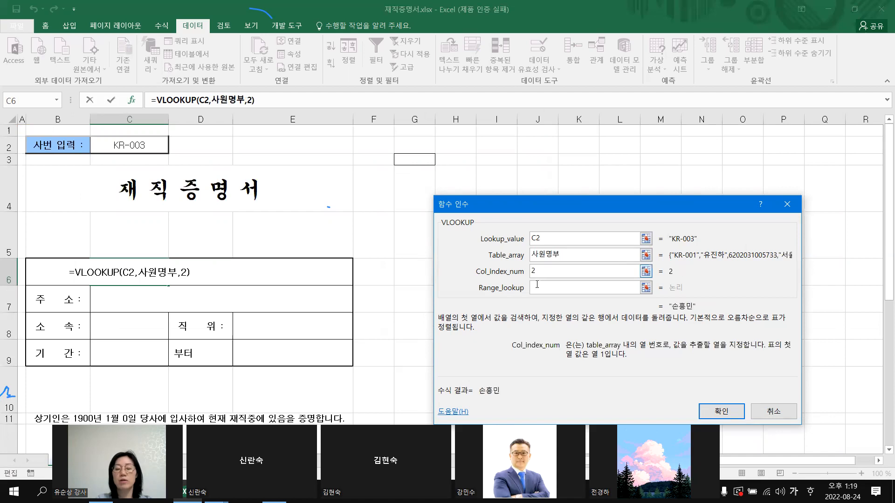
{"action": "left_click", "coordinate": [547, 286]}
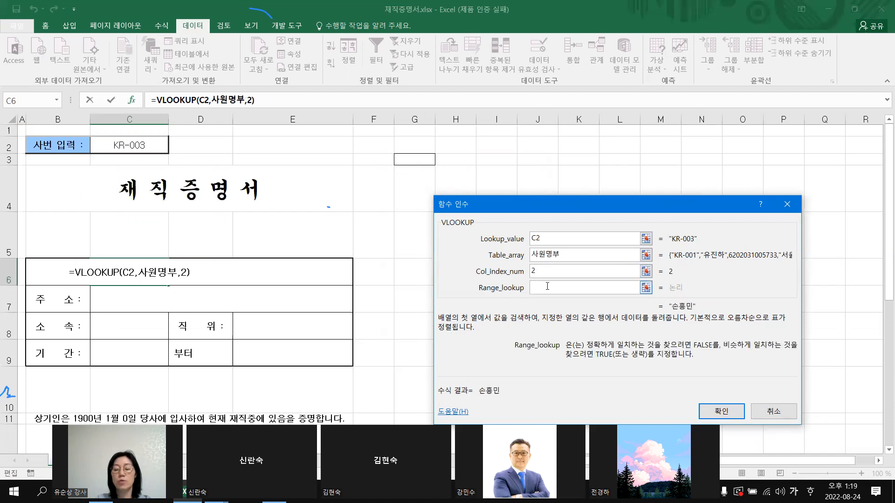
{"action": "type", "text": "0"}
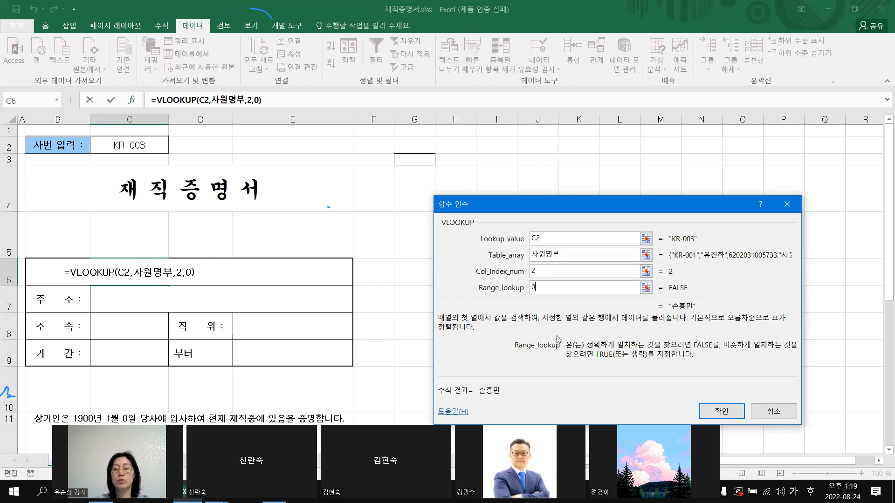
{"action": "left_click", "coordinate": [721, 410]}
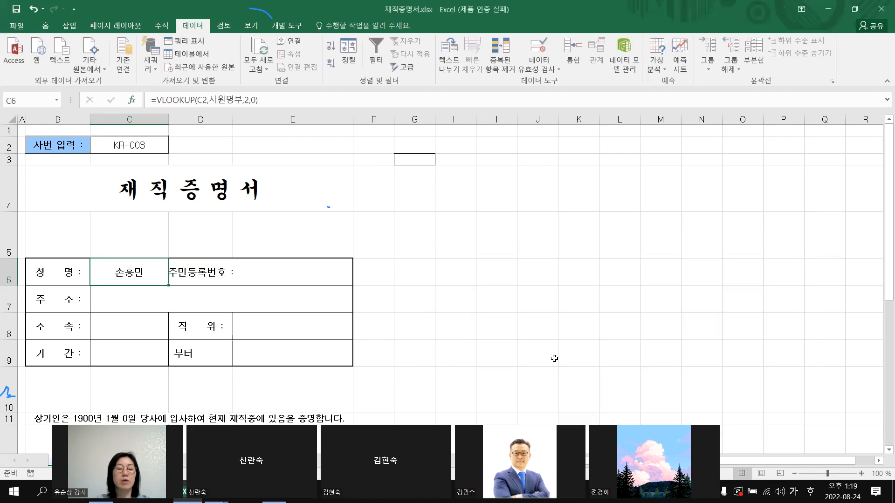
Check the position of the resident registration number column on the employee list sheet and review the formula in C6
{"action": "left_click", "coordinate": [290, 279]}
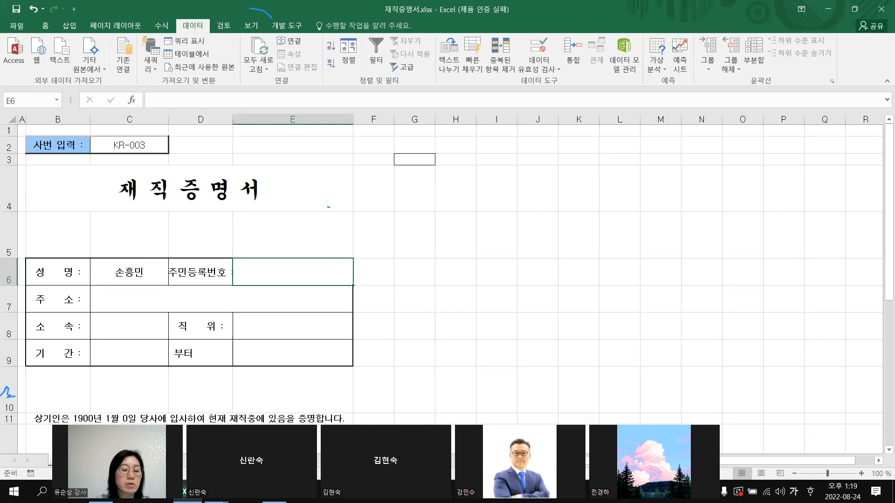
{"action": "left_click", "coordinate": [121, 461]}
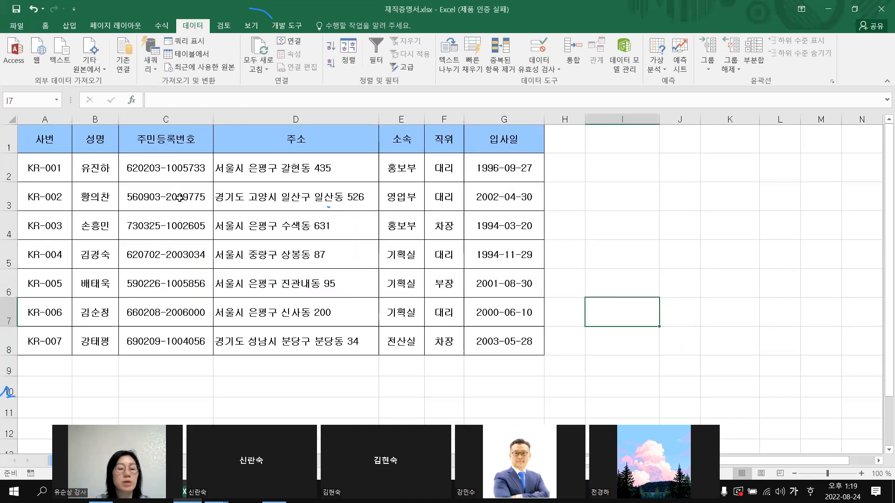
{"action": "left_click", "coordinate": [70, 461]}
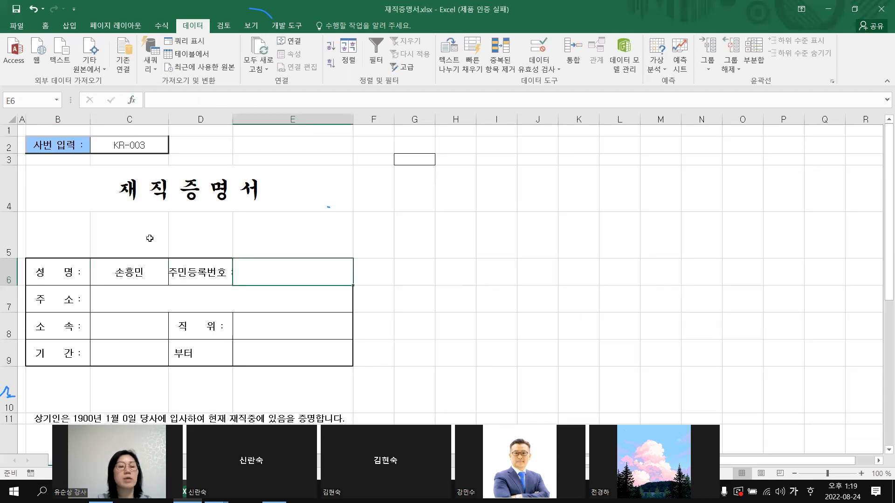
{"action": "left_click", "coordinate": [144, 274]}
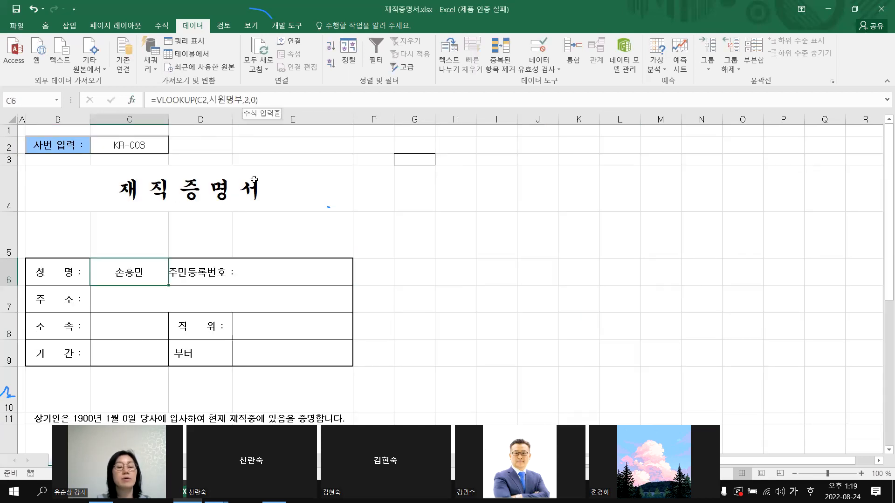
Start a VLOOKUP in resident registration number cell E6 and set its lookup value to C2
{"action": "left_click", "coordinate": [280, 274]}
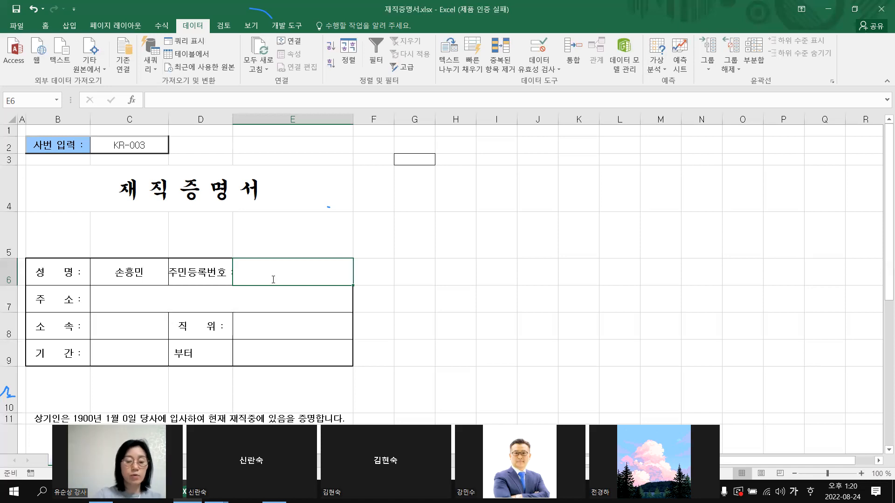
{"action": "type", "text": "=피"}
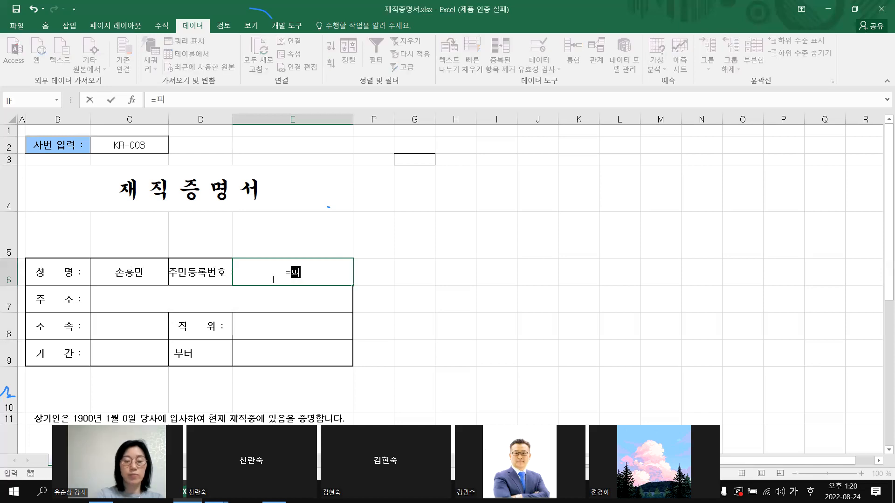
{"action": "key", "text": "BackSpace"}
{"action": "key", "text": "BackSpace"}
{"action": "key", "text": "Hangul"}
{"action": "type", "text": "vl"}
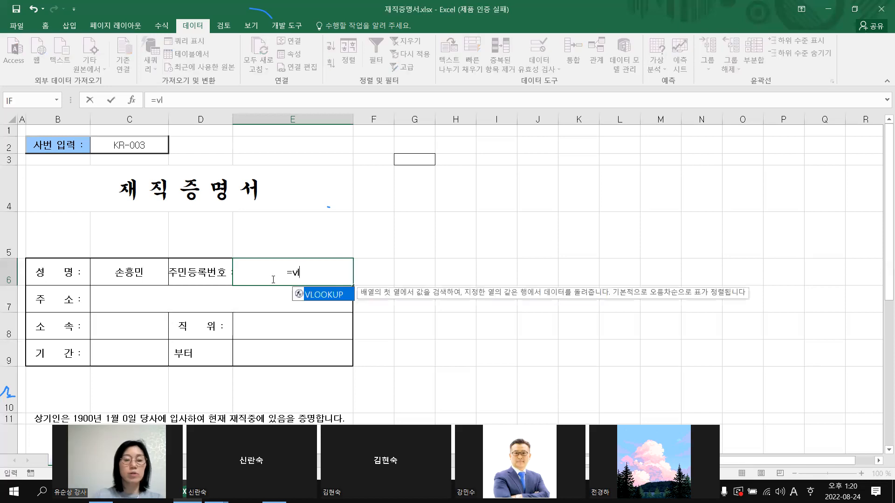
{"action": "double_click", "coordinate": [333, 295]}
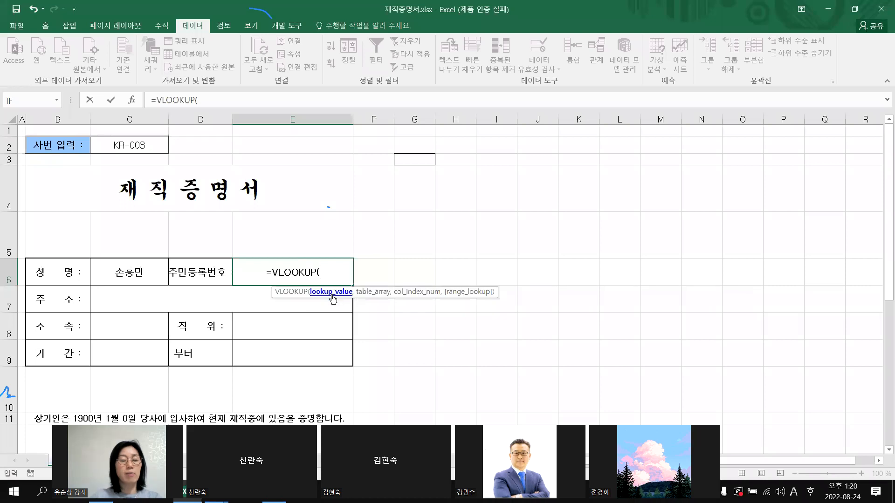
{"action": "left_click", "coordinate": [132, 101]}
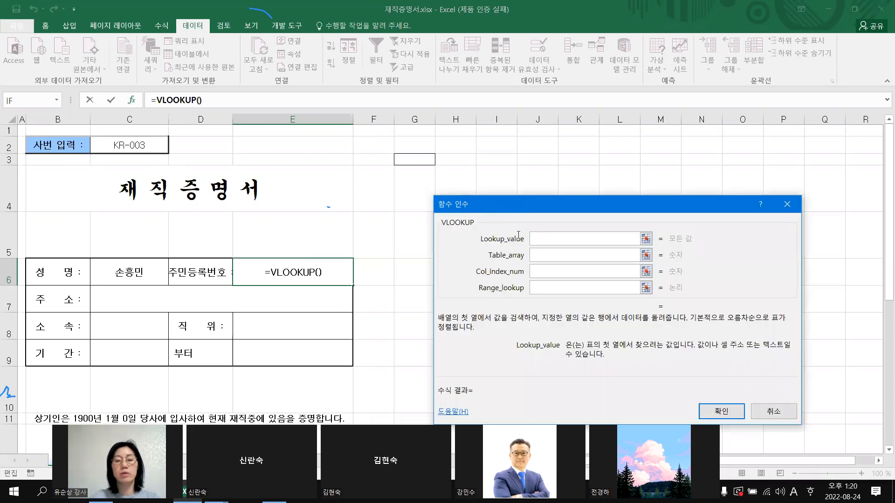
{"action": "left_click_drag", "start_coordinate": [553, 204], "coordinate": [514, 183]}
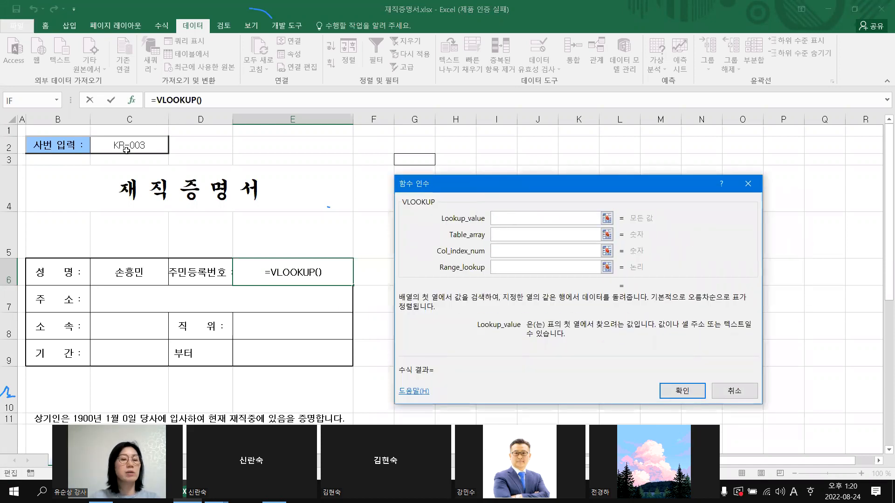
{"action": "left_click", "coordinate": [140, 144]}
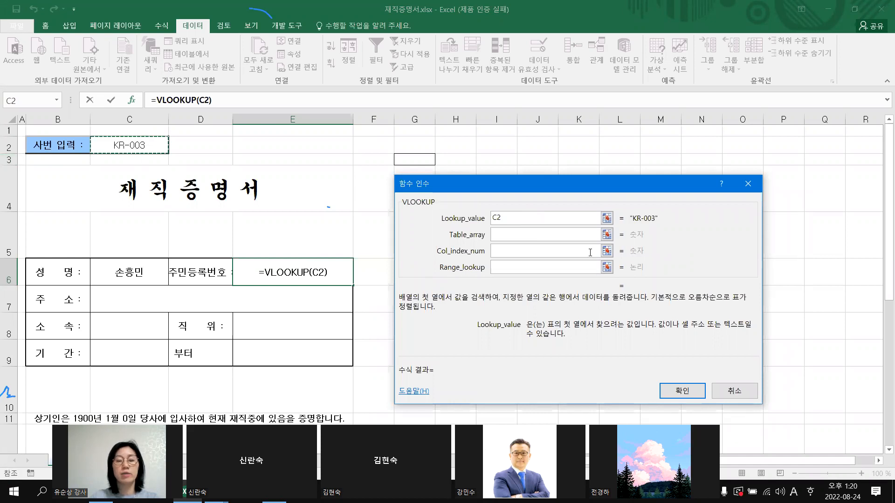
Set the table array of the VLOOKUP in E6 to the named range 사원명부
{"action": "left_click", "coordinate": [511, 237]}
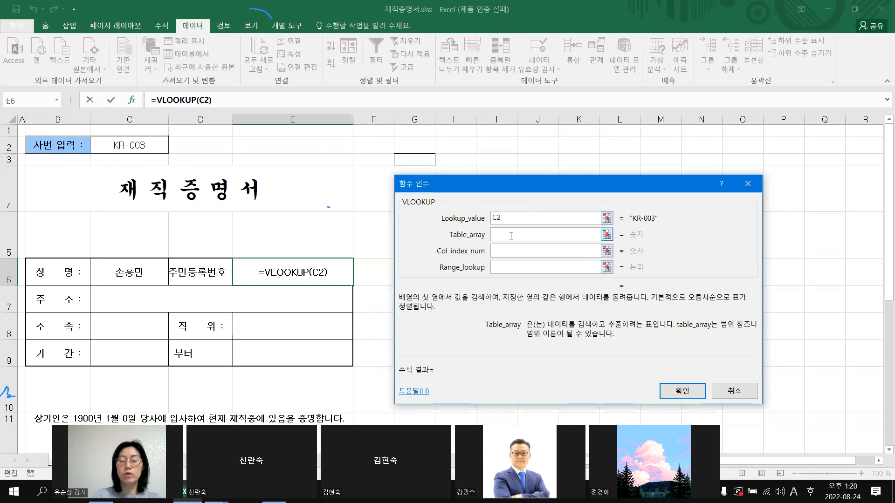
{"action": "type", "text": "tk"}
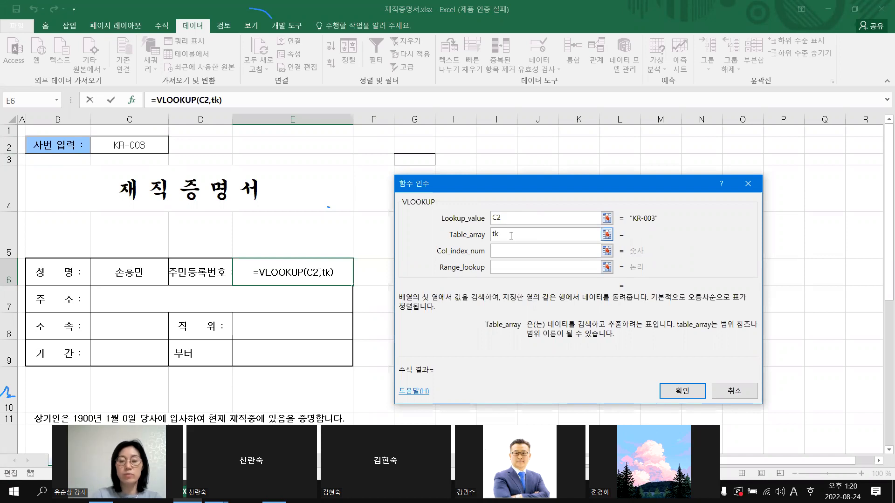
{"action": "key", "text": "BackSpace"}
{"action": "key", "text": "BackSpace"}
{"action": "key", "text": "Hangul"}
{"action": "type", "text": "사언"}
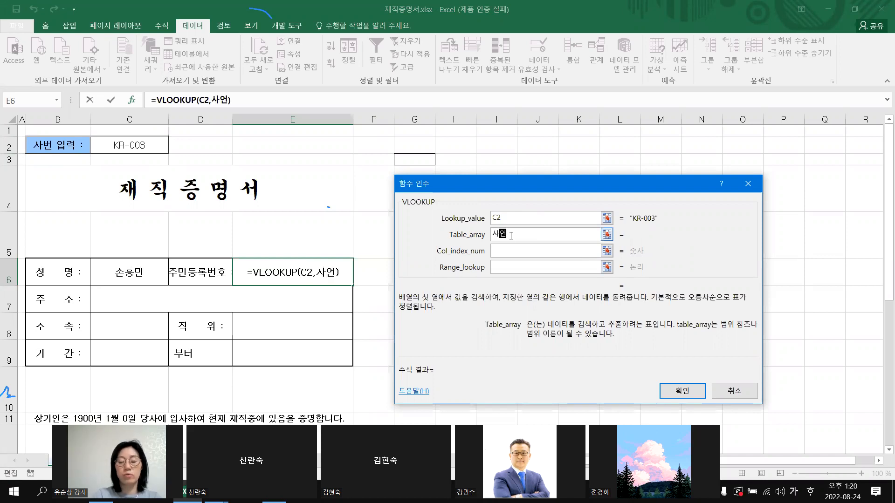
{"action": "key", "text": "BackSpace"}
{"action": "key", "text": "BackSpace"}
{"action": "key", "text": "BackSpace"}
{"action": "type", "text": "우"}
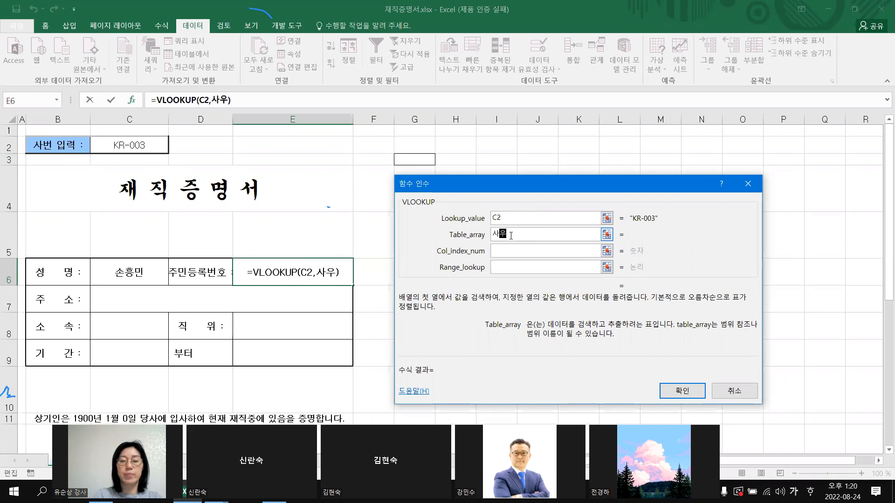
{"action": "type", "text": "ㄴ명ㅂㅜ"}
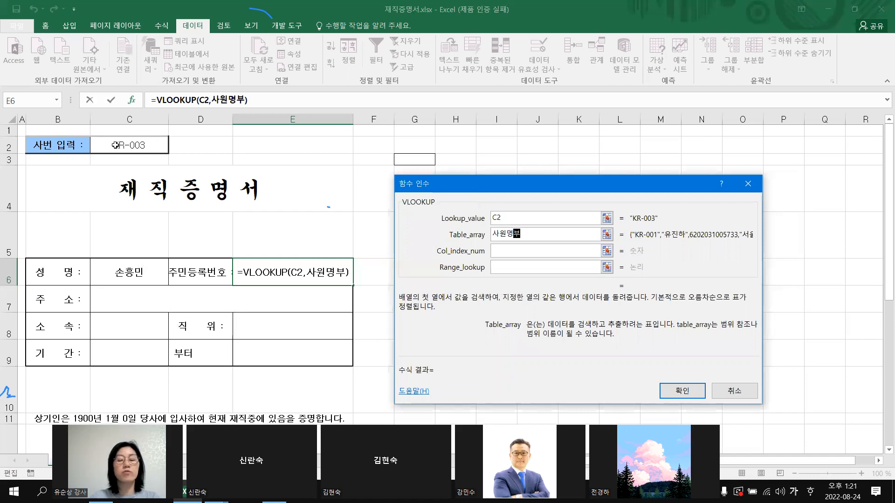
{"action": "left_click", "coordinate": [645, 223]}
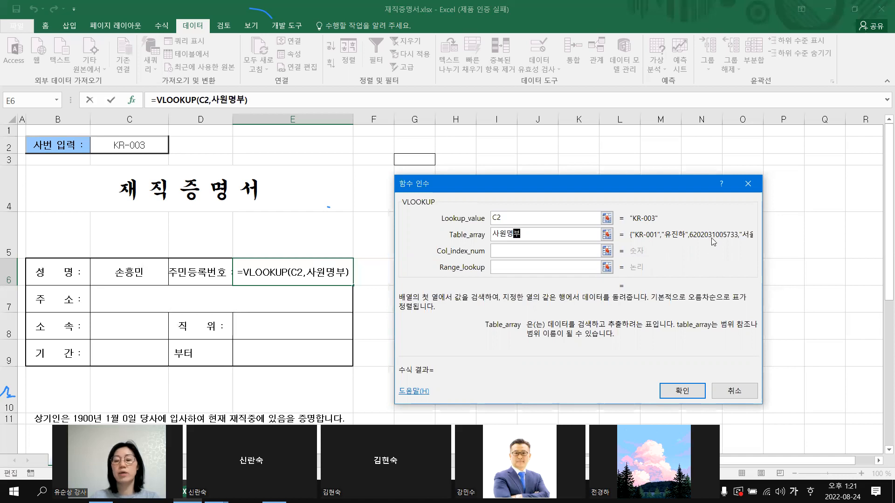
Complete the VLOOKUP in E6 with column index 3 and range lookup 0, and review the resulting formula
{"action": "left_click", "coordinate": [521, 255]}
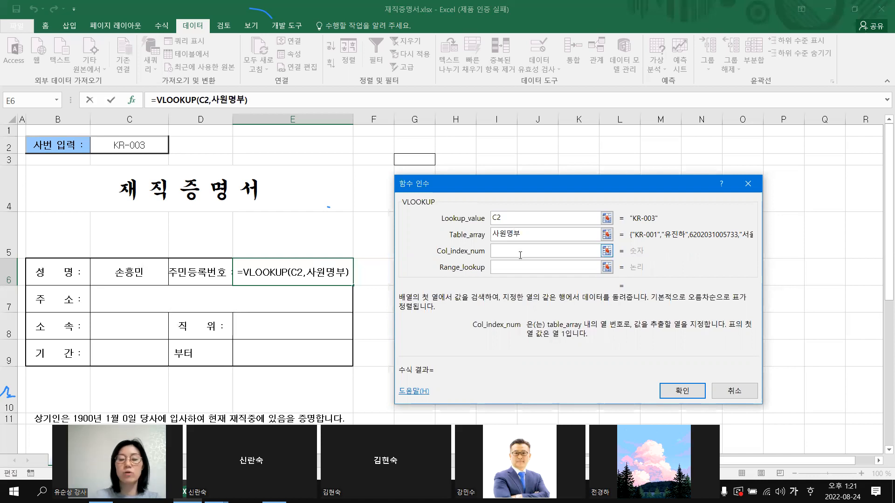
{"action": "type", "text": "3"}
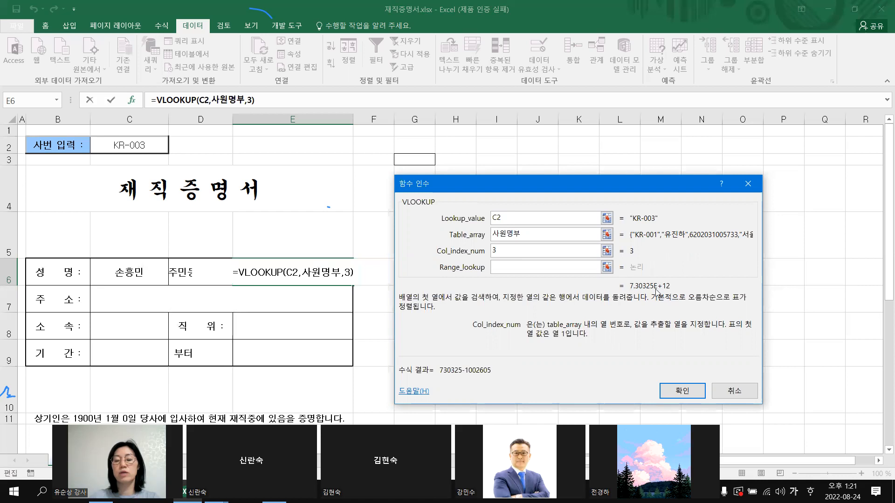
{"action": "left_click", "coordinate": [513, 269]}
{"action": "type", "text": "0"}
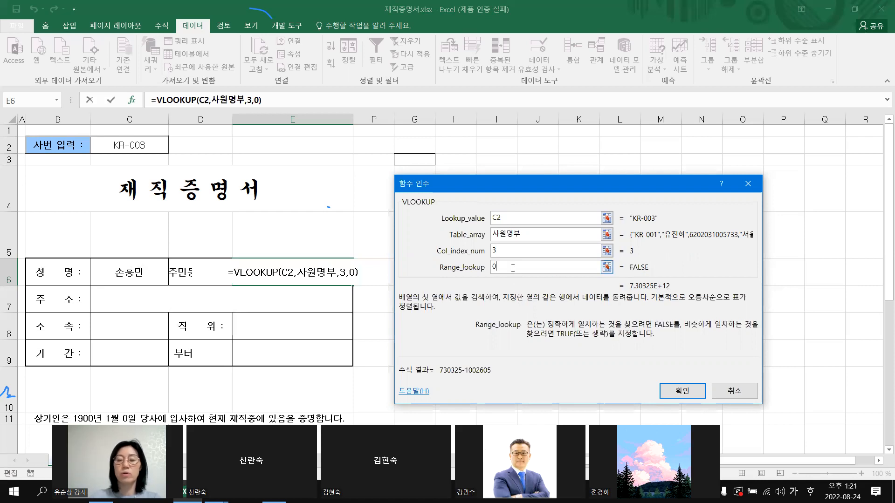
{"action": "left_click", "coordinate": [692, 394]}
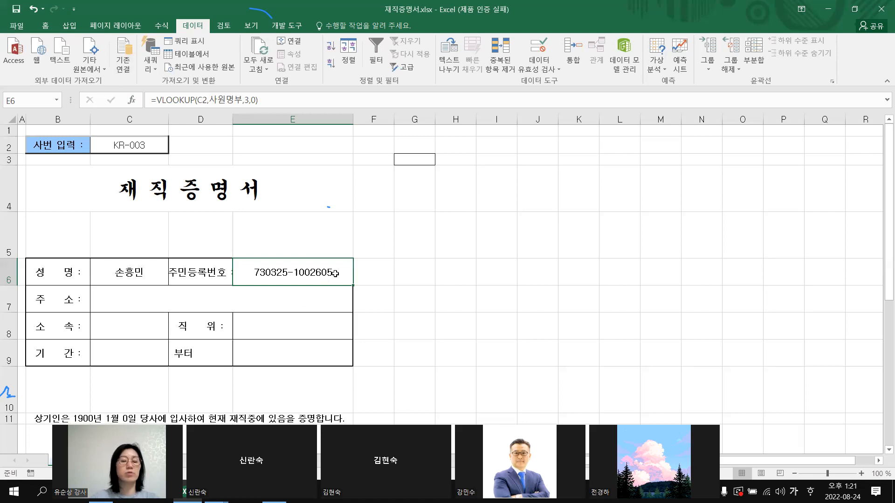
{"action": "left_click", "coordinate": [512, 254]}
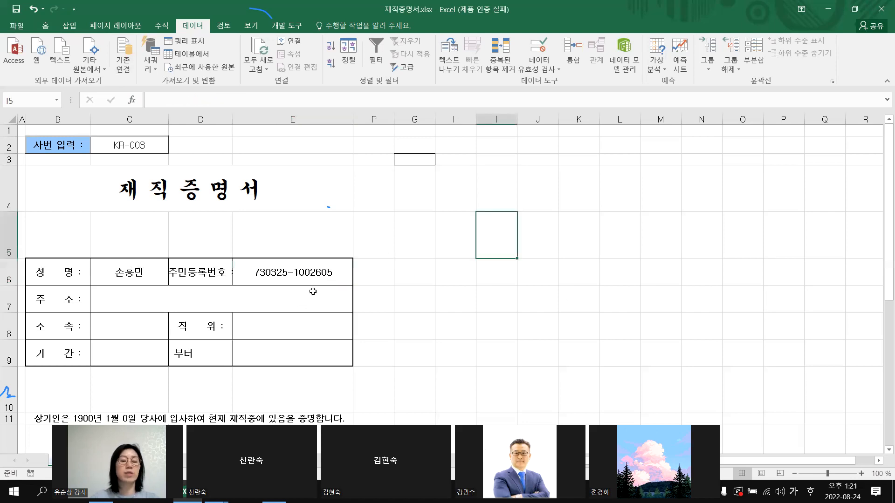
{"action": "left_click", "coordinate": [284, 274]}
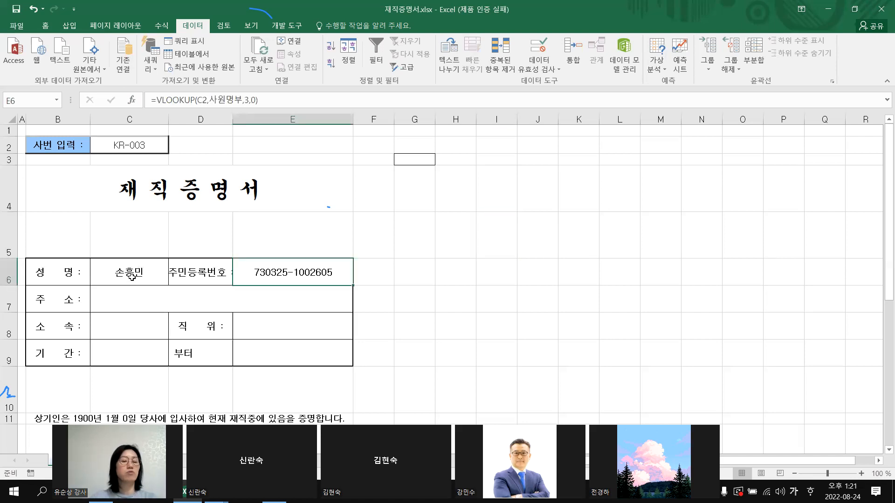
Copy the full text of the VLOOKUP formula in name cell C6 without changing the cell
{"action": "left_click", "coordinate": [469, 287]}
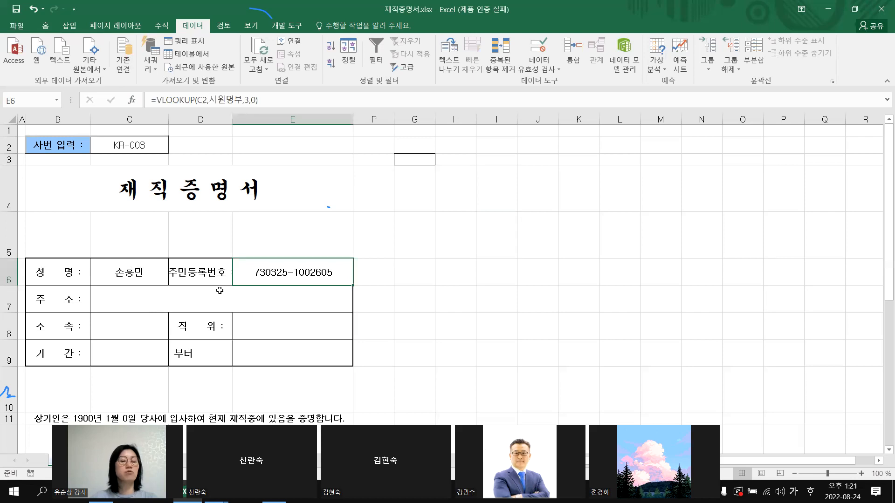
{"action": "left_click", "coordinate": [130, 276]}
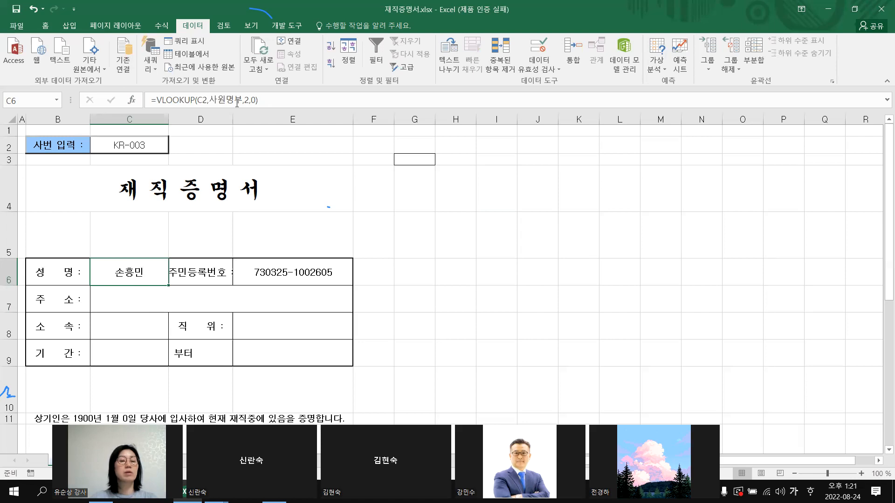
{"action": "left_click_drag", "start_coordinate": [150, 100], "coordinate": [290, 103]}
{"action": "key", "text": "ctrl+c"}
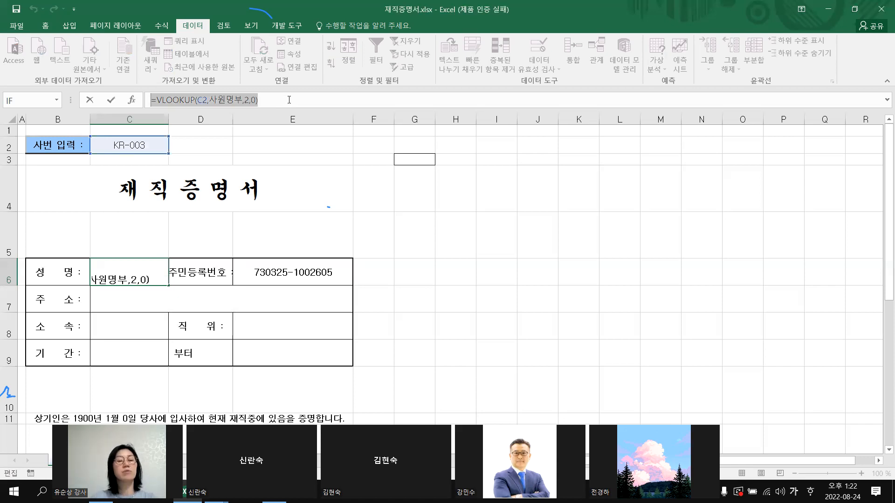
{"action": "left_click", "coordinate": [284, 96]}
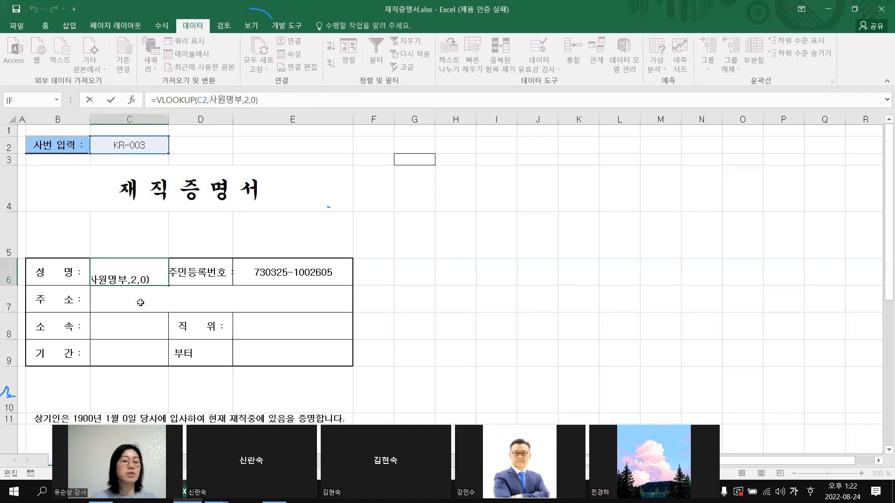
{"action": "key", "text": "Return"}
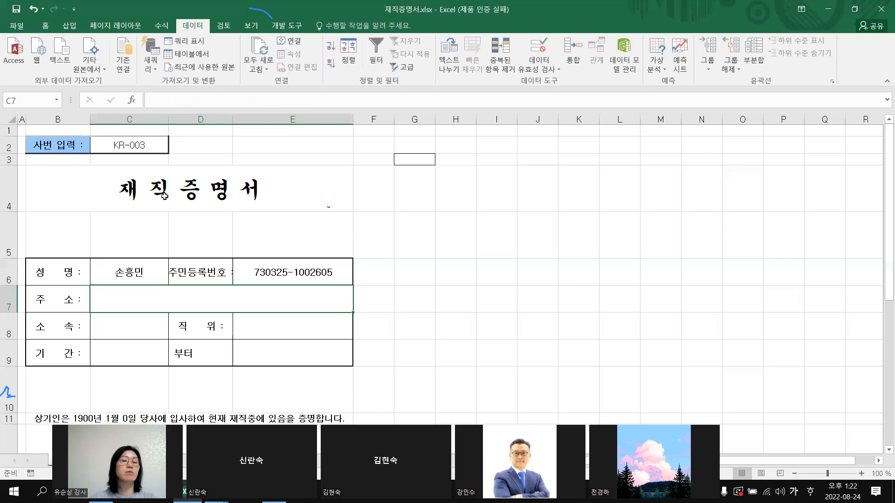
Paste the copied formula =VLOOKUP(C2,사원명부,2,0) into address cell C7
{"action": "left_click", "coordinate": [154, 98]}
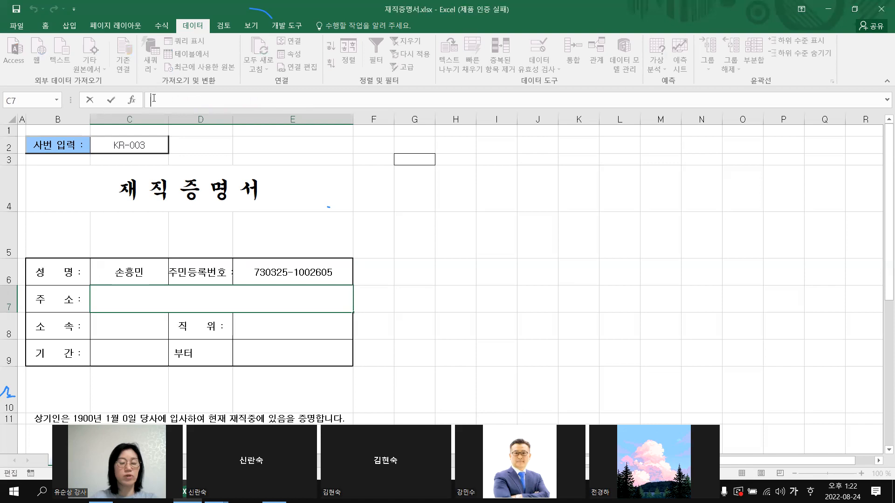
{"action": "key", "text": "ctrl+v"}
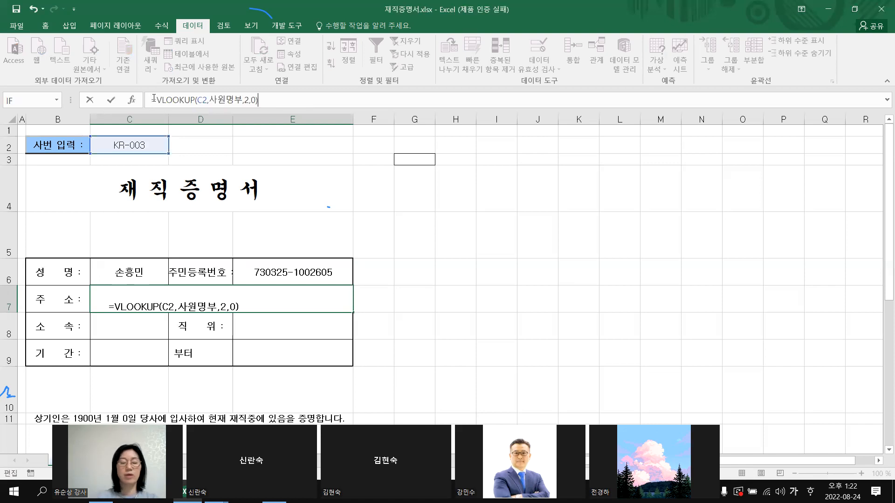
{"action": "key", "text": "Return"}
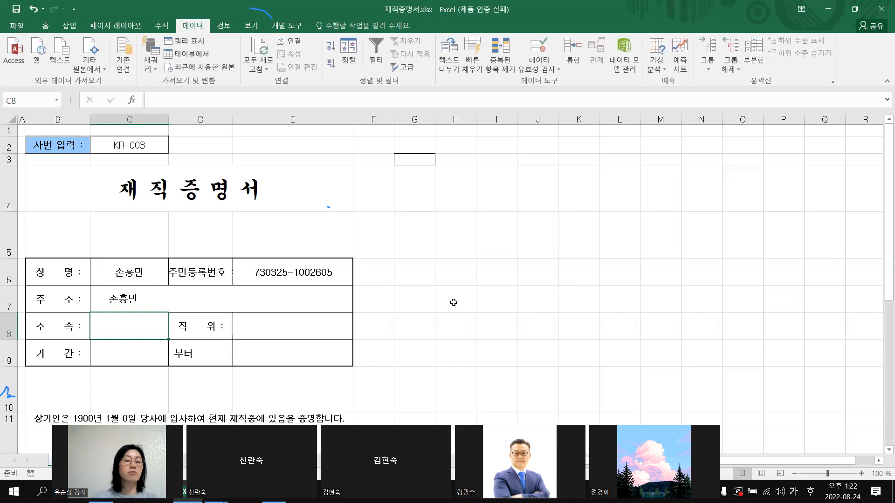
{"action": "key", "text": "Up"}
{"action": "key", "text": "Right"}
{"action": "key", "text": "Right"}
{"action": "key", "text": "Right"}
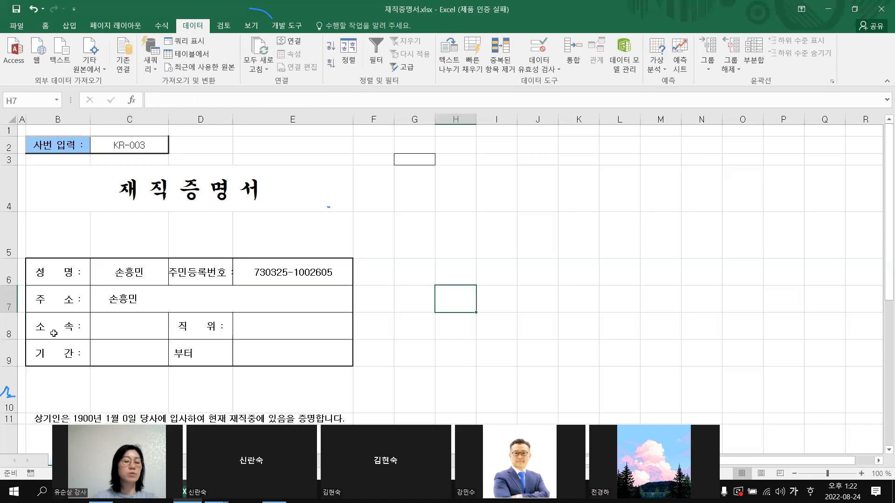
Paste the same copied formula =VLOOKUP(C2,사원명부,2,0) into department cell C8
{"action": "left_click", "coordinate": [114, 327]}
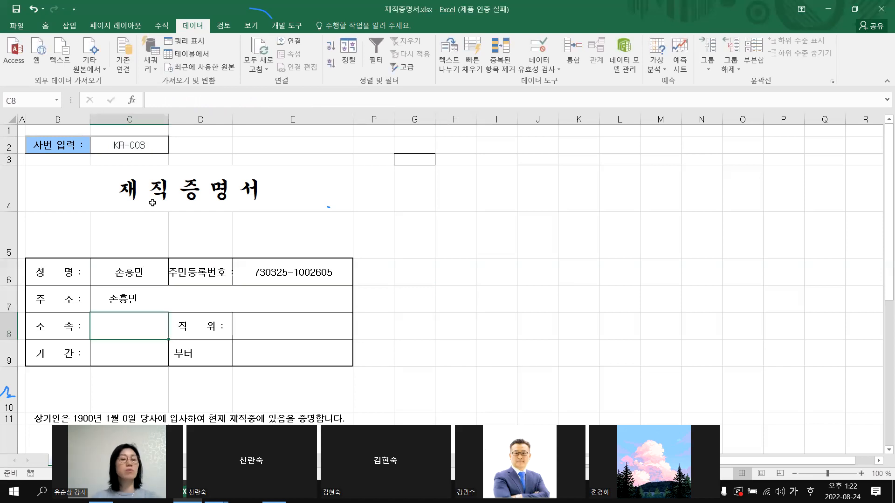
{"action": "left_click", "coordinate": [165, 98]}
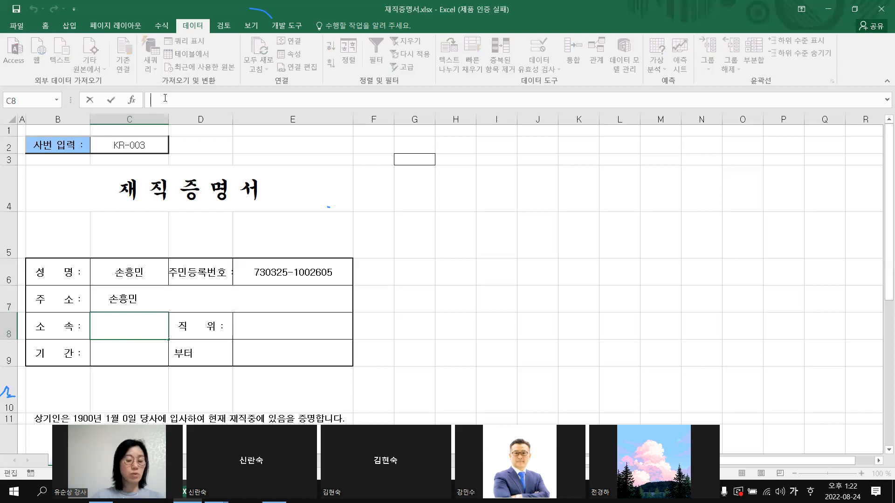
{"action": "key", "text": "ctrl+v"}
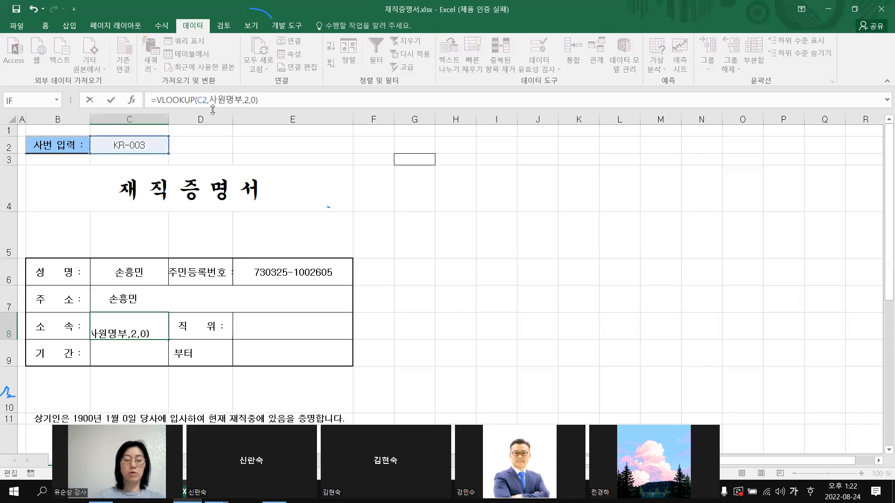
{"action": "key", "text": "Return"}
Paste the copied formula =VLOOKUP(C2,사원명부,2,0) into job title cell E8
{"action": "left_click", "coordinate": [277, 333]}
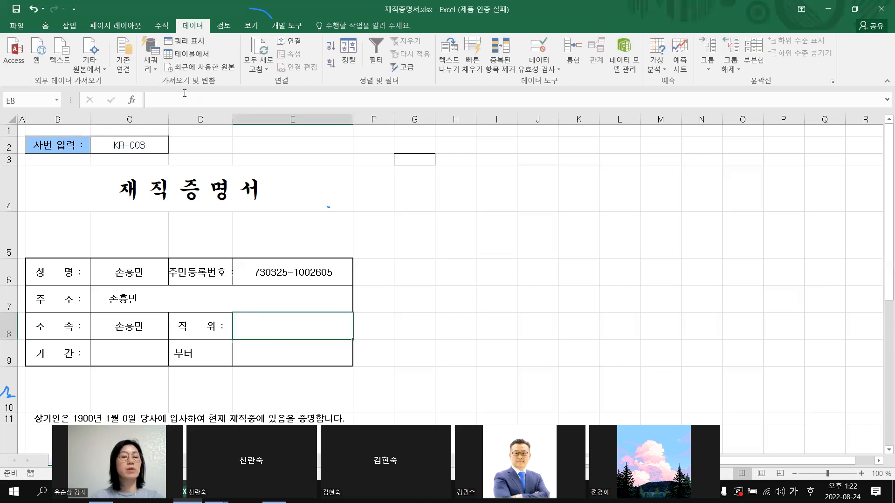
{"action": "left_click", "coordinate": [172, 101]}
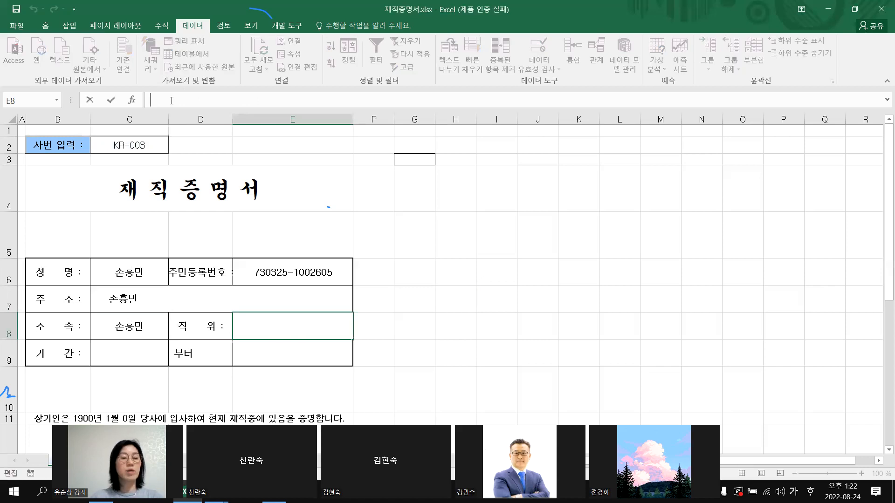
{"action": "key", "text": "ctrl+v"}
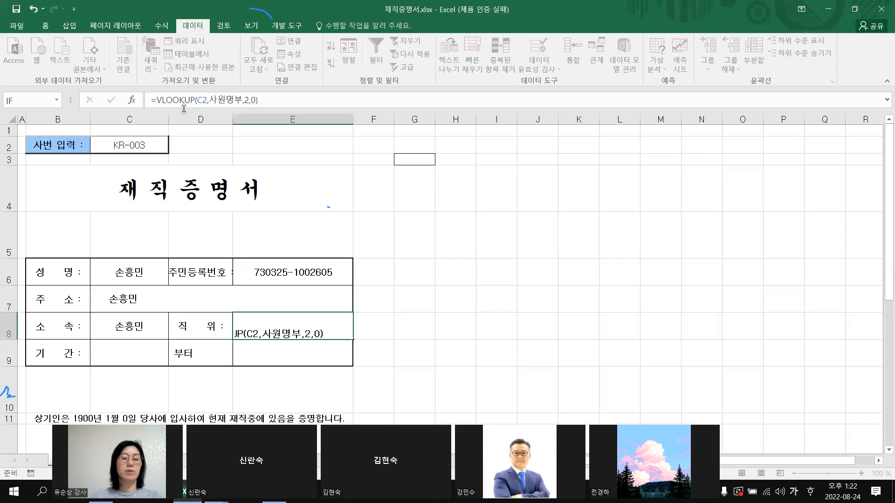
{"action": "key", "text": "Return"}
{"action": "left_click", "coordinate": [455, 353]}
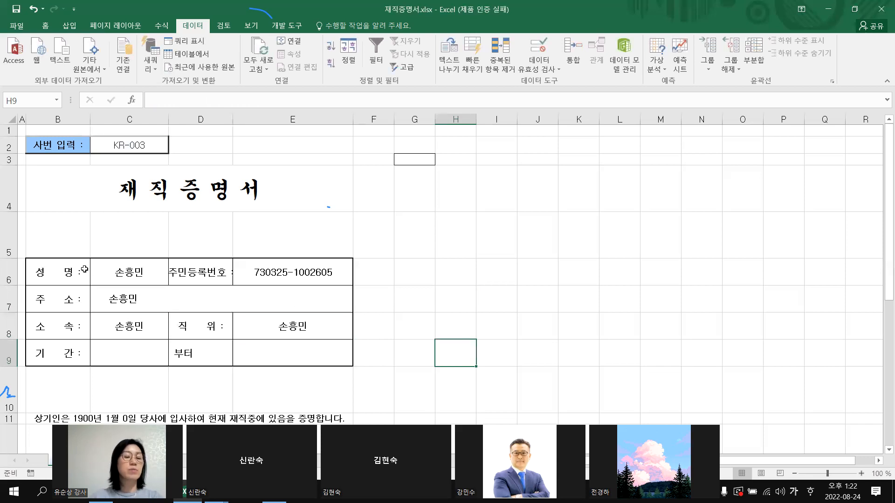
Copy the full text of the VLOOKUP formula in resident registration number cell E6
{"action": "left_click", "coordinate": [298, 273]}
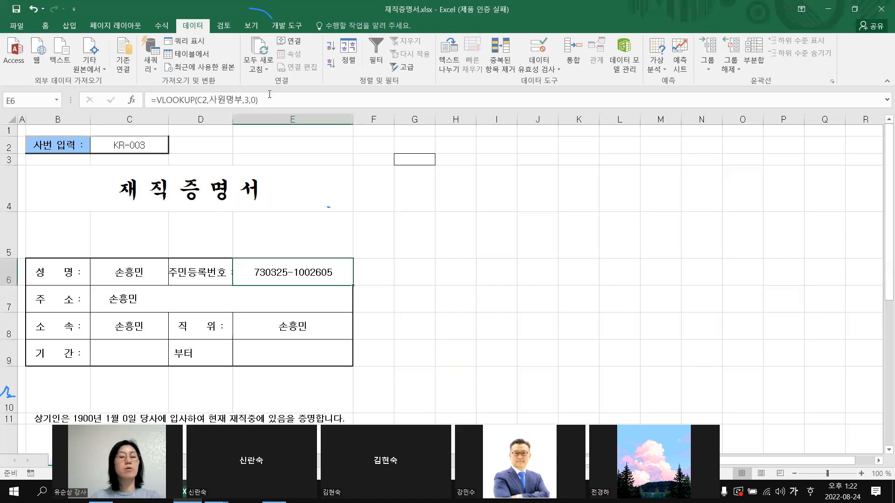
{"action": "left_click_drag", "start_coordinate": [264, 97], "coordinate": [148, 100]}
{"action": "key", "text": "ctrl+c"}
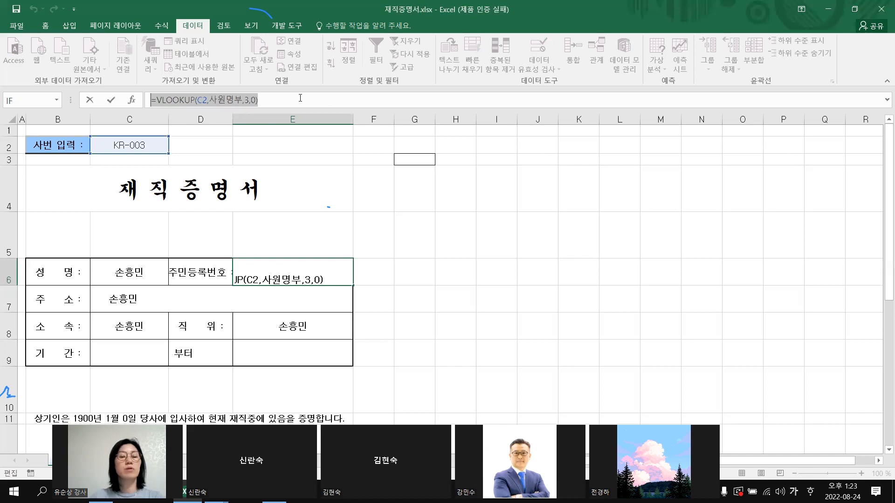
{"action": "left_click", "coordinate": [301, 98]}
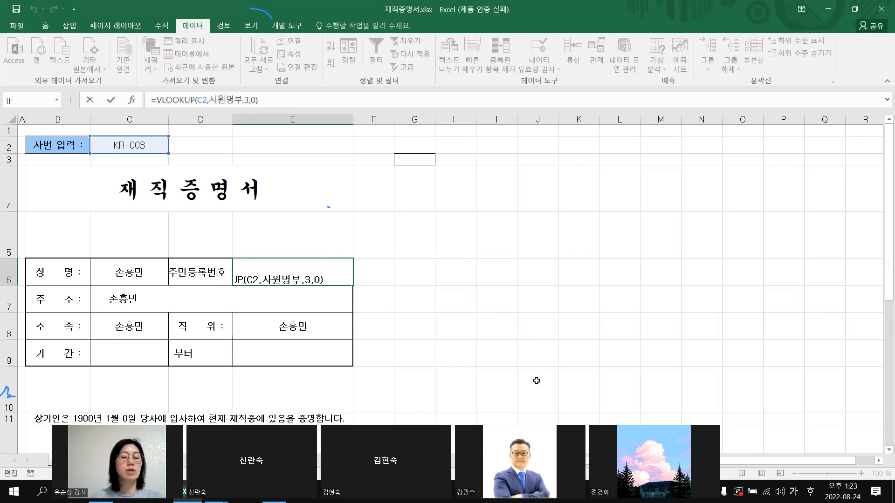
{"action": "left_click", "coordinate": [490, 331]}
Paste the copied formula =VLOOKUP(C2,사원명부,3,0) into period start cell C9 and widen column C moderately
{"action": "left_click", "coordinate": [126, 353]}
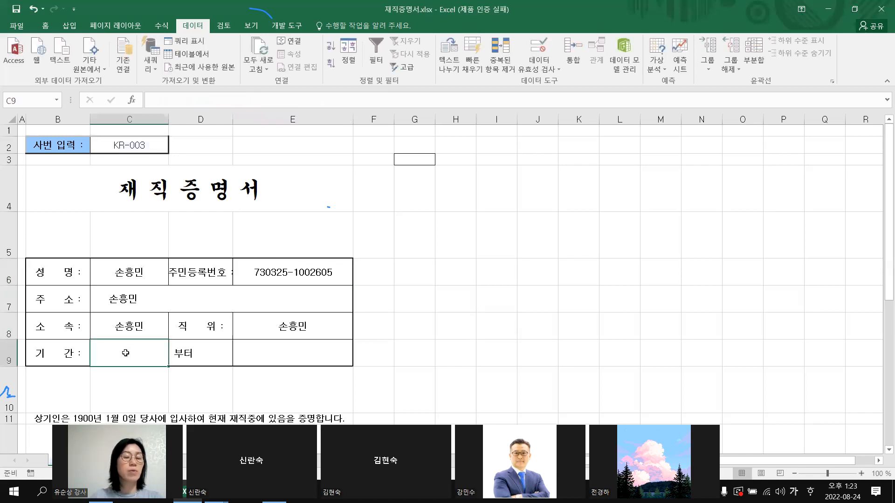
{"action": "left_click", "coordinate": [168, 99]}
{"action": "key", "text": "ctrl+v"}
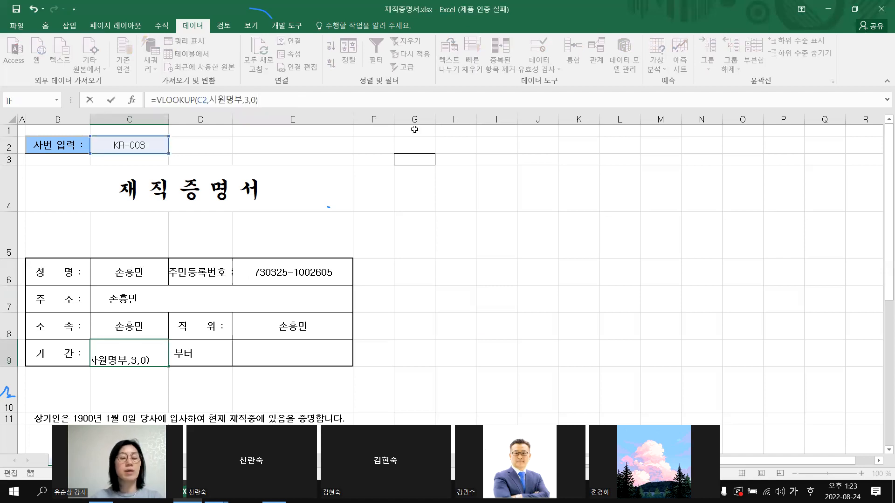
{"action": "key", "text": "Return"}
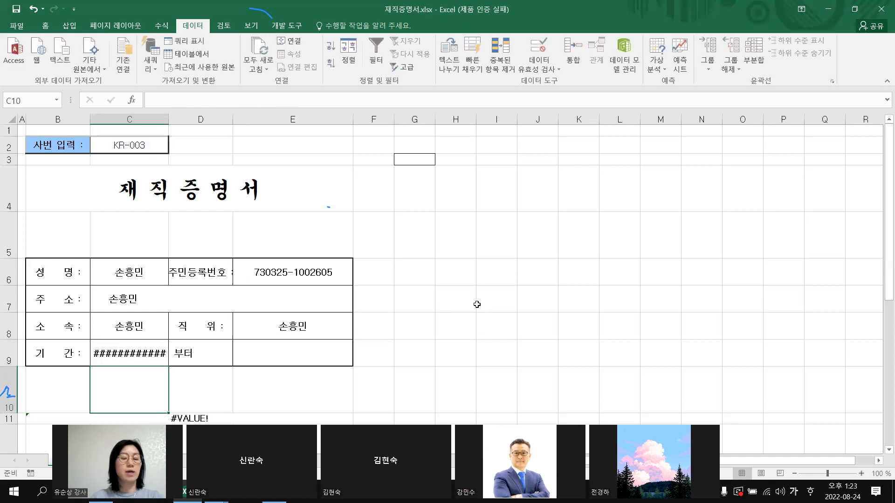
{"action": "left_click", "coordinate": [477, 304]}
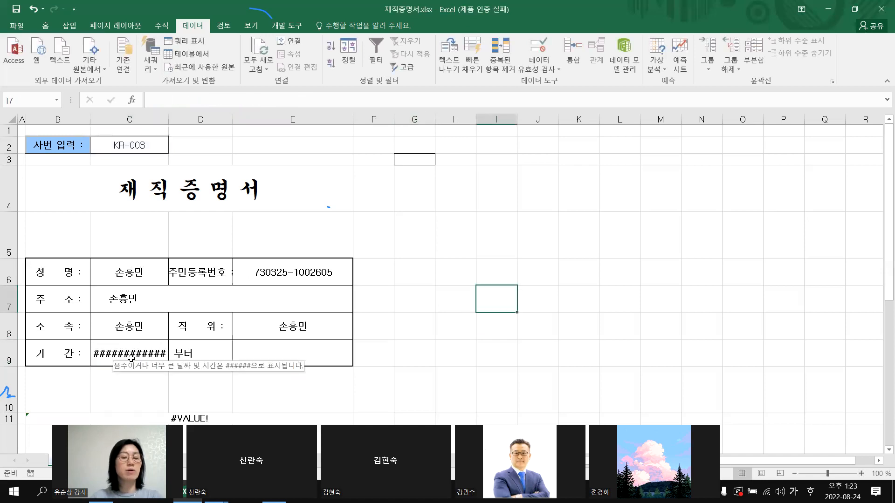
{"action": "double_click", "coordinate": [169, 118]}
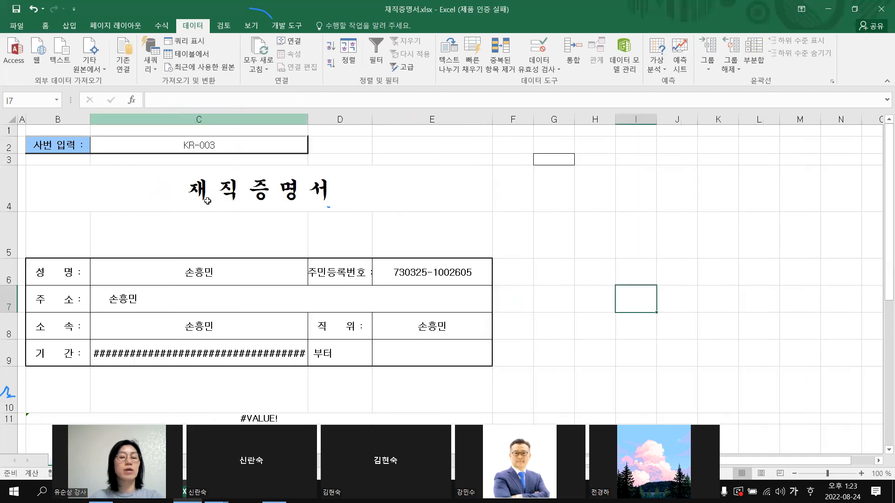
{"action": "left_click_drag", "start_coordinate": [308, 119], "coordinate": [210, 120]}
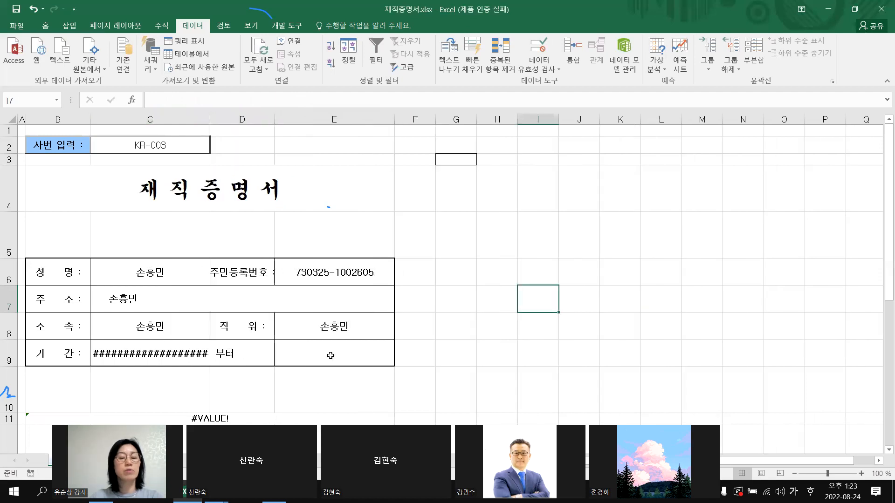
Paste the copied formula =VLOOKUP(C2,사원명부,3,0) into period end cell E9
{"action": "left_click", "coordinate": [331, 357]}
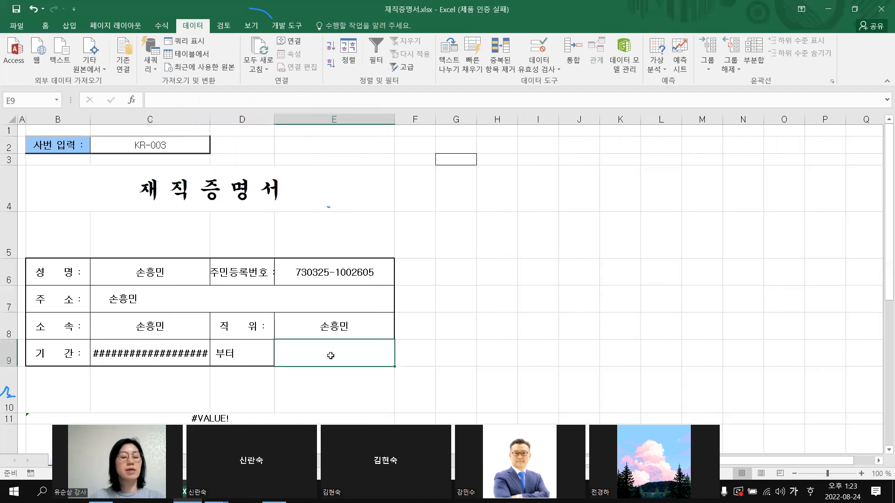
{"action": "left_click", "coordinate": [173, 103]}
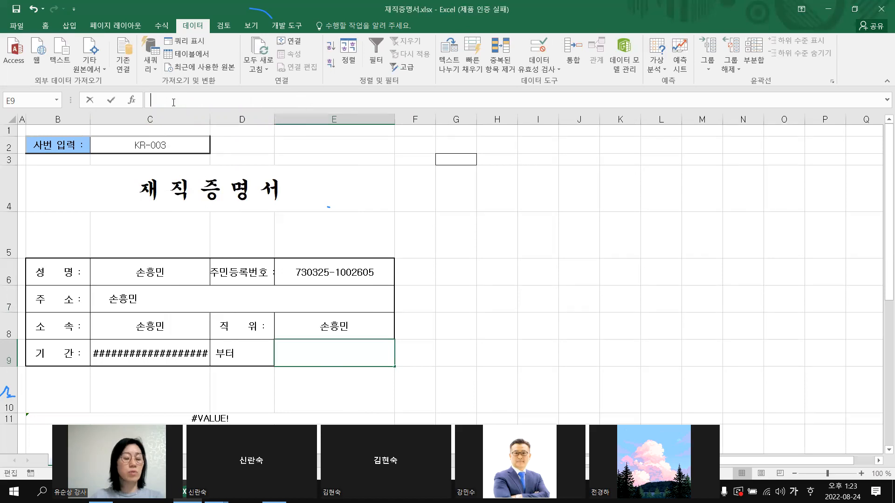
{"action": "key", "text": "ctrl+v"}
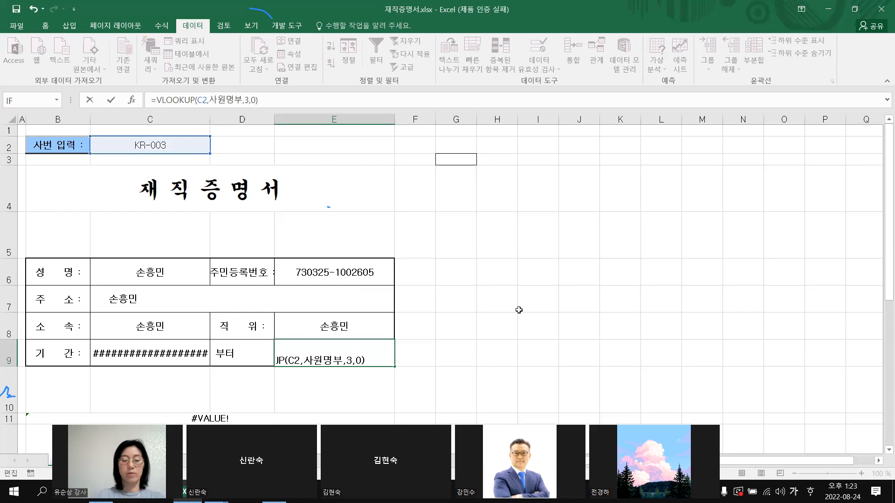
{"action": "key", "text": "Return"}
{"action": "left_click", "coordinate": [505, 369]}
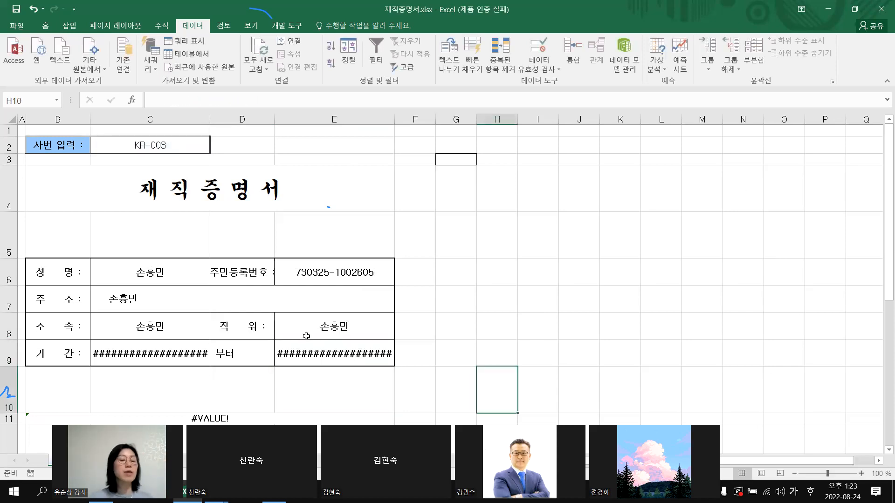
Change the column index of the VLOOKUP in address cell C7 to 4
{"action": "left_click", "coordinate": [135, 302]}
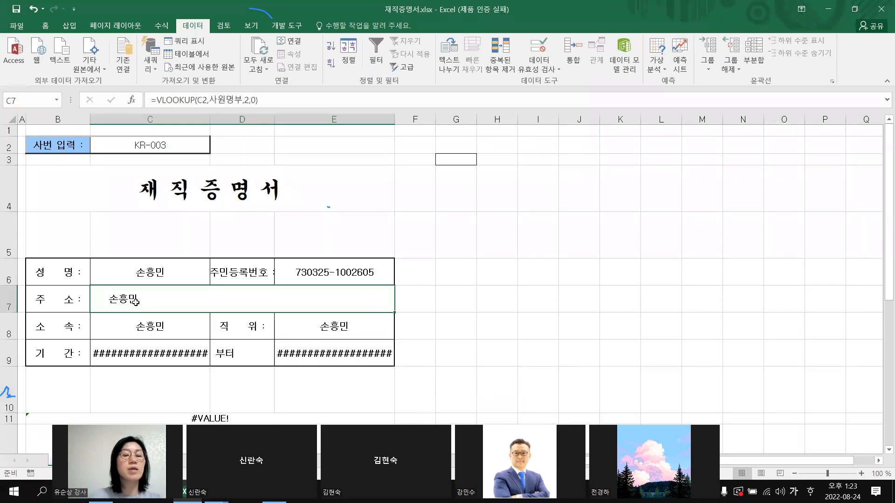
{"action": "left_click", "coordinate": [244, 99]}
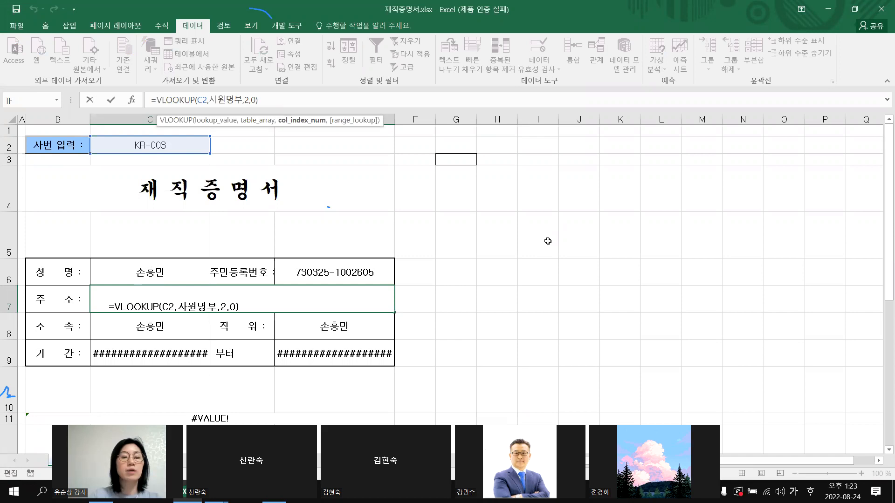
{"action": "type", "text": "4"}
{"action": "key", "text": "Delete"}
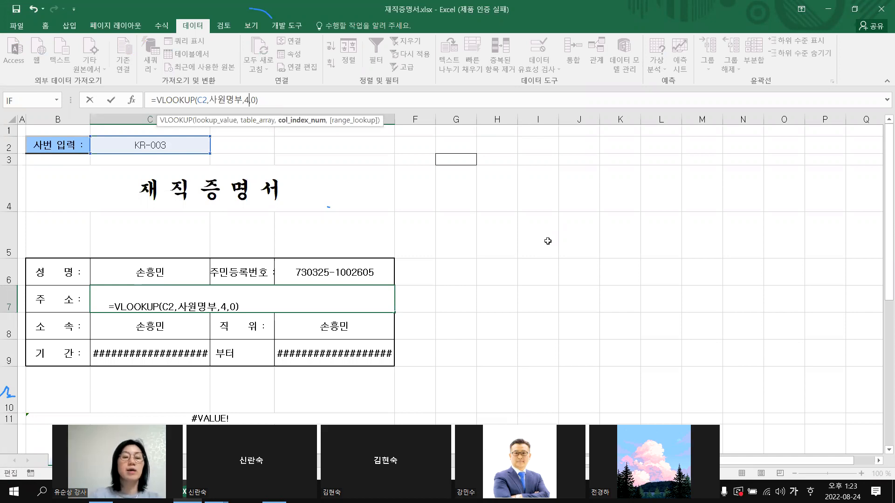
{"action": "key", "text": "Return"}
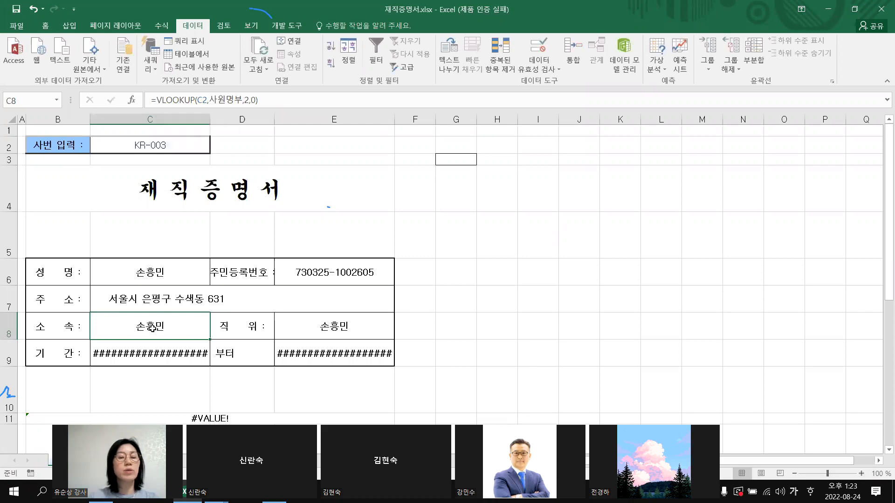
Change the column index of the VLOOKUP in department cell C8 to 5
{"action": "left_click", "coordinate": [246, 101]}
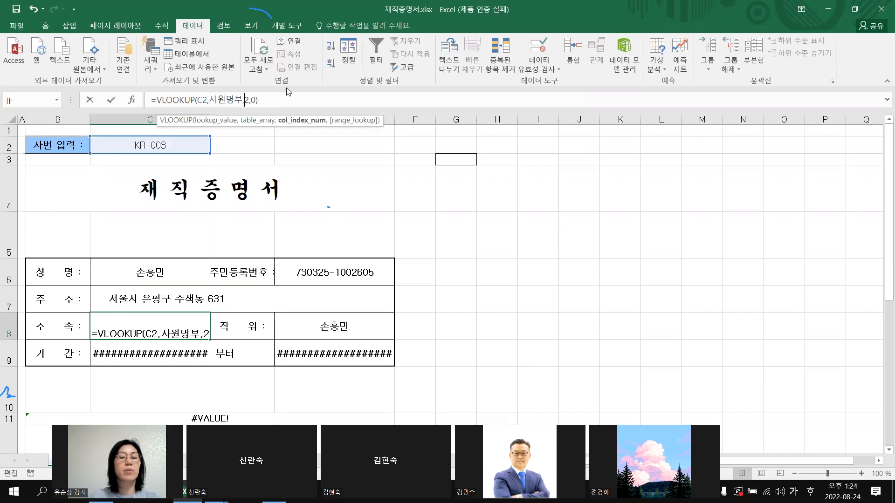
{"action": "key", "text": "Delete"}
{"action": "type", "text": "5"}
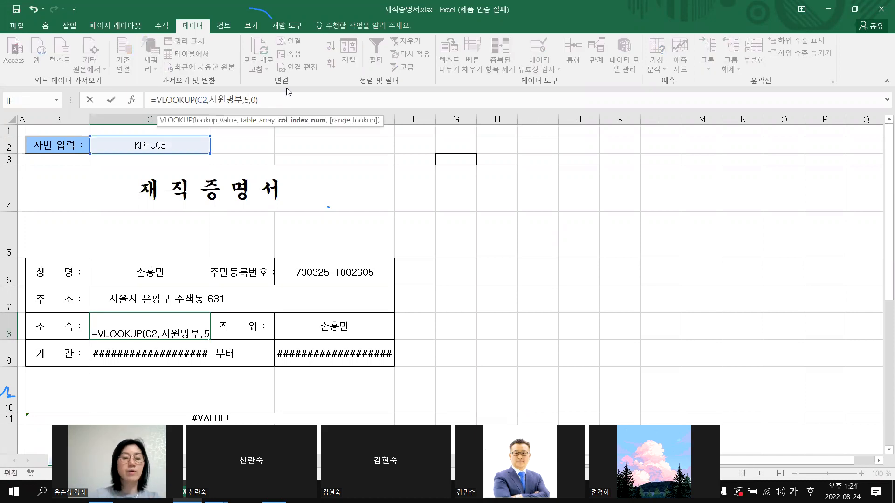
{"action": "key", "text": "Return"}
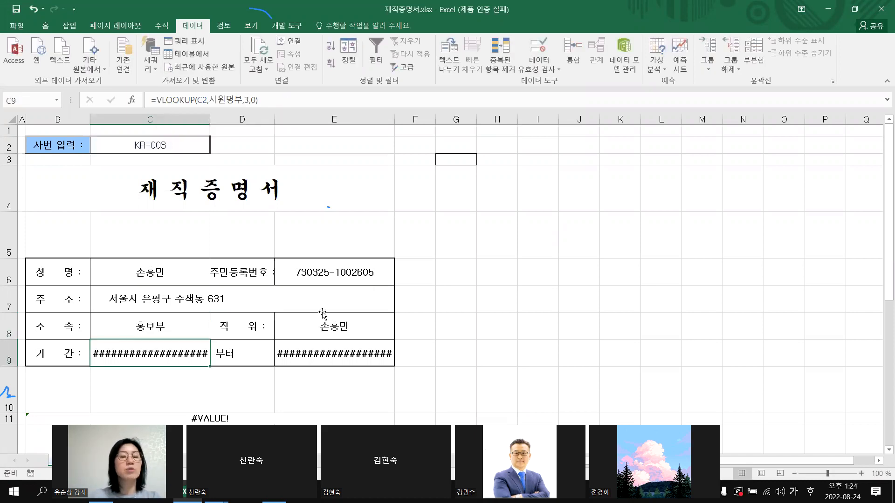
Change the column index of the VLOOKUP in position cell E8 to 6
{"action": "key", "text": "Up"}
{"action": "key", "text": "Right"}
{"action": "key", "text": "Right"}
{"action": "left_click", "coordinate": [276, 92]}
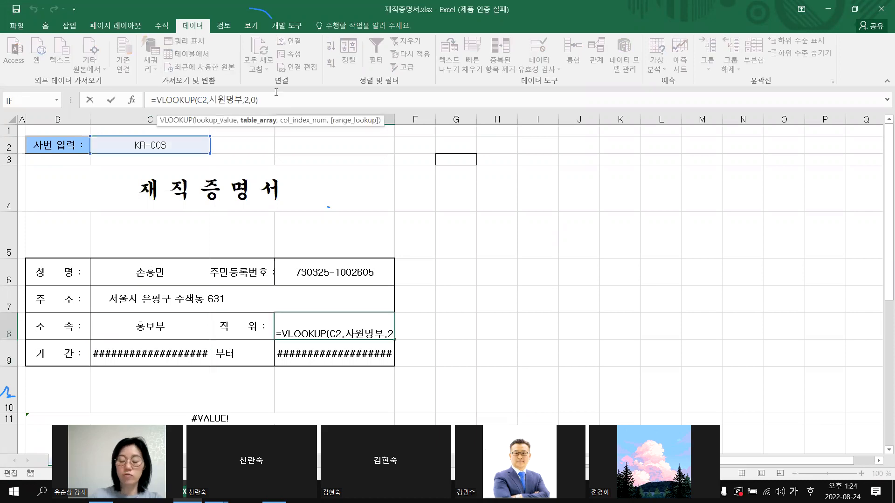
{"action": "type", "text": ","}
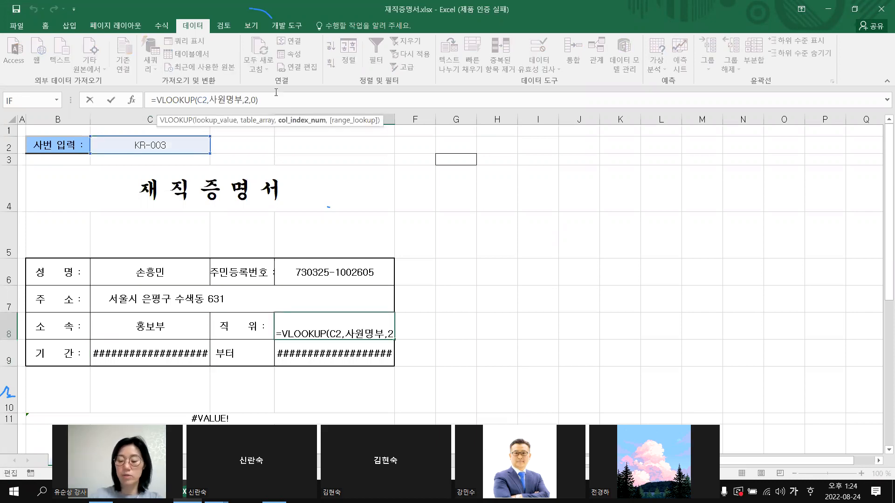
{"action": "key", "text": "BackSpace"}
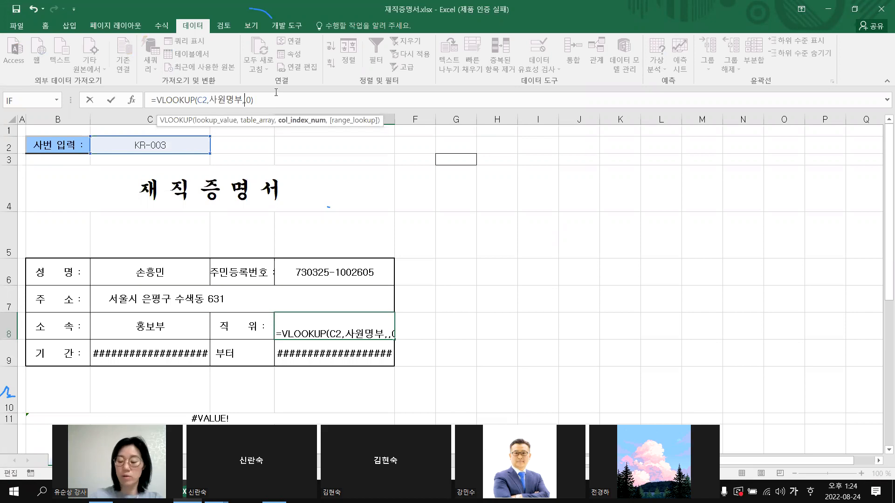
{"action": "type", "text": "6"}
{"action": "key", "text": "ctrl+Return"}
{"action": "key", "text": "Return"}
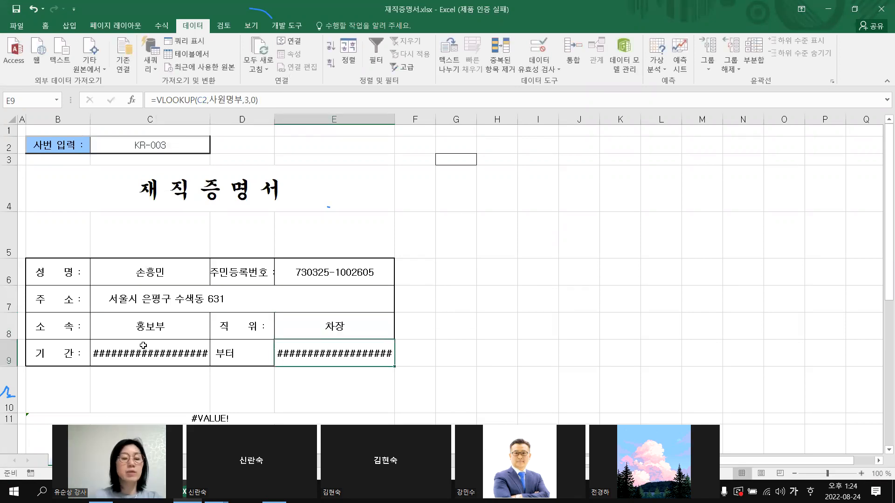
Change the column index of the VLOOKUP in period start cell C9 to 7
{"action": "key", "text": "Left"}
{"action": "key", "text": "Left"}
{"action": "left_click", "coordinate": [245, 99]}
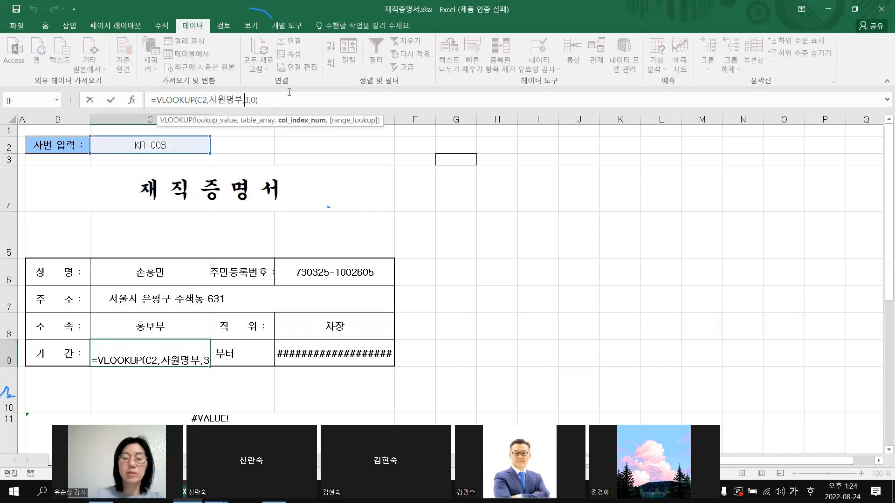
{"action": "key", "text": "Delete"}
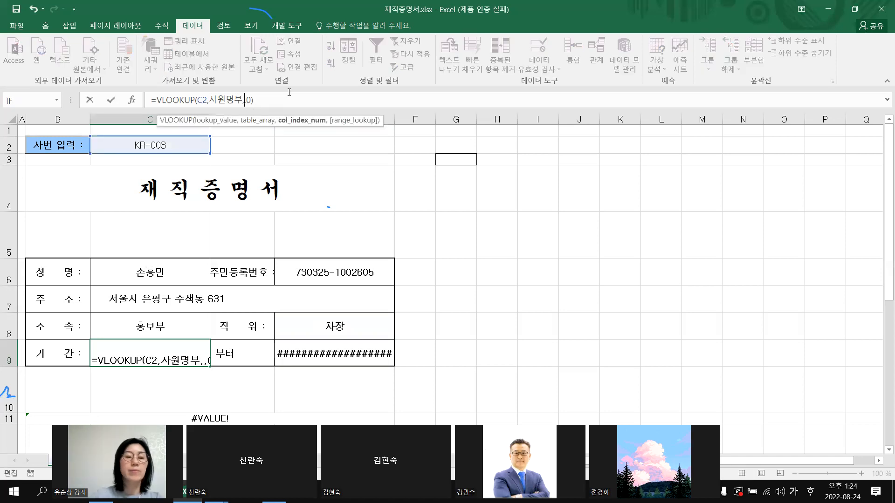
{"action": "type", "text": "7"}
{"action": "key", "text": "Return"}
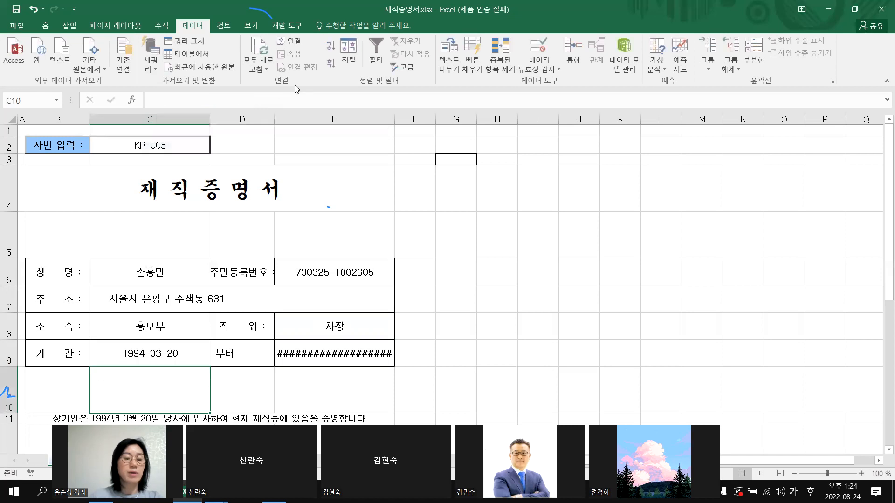
Replace the VLOOKUP formula in period end cell E9 with =TODAY()
{"action": "left_click", "coordinate": [329, 351]}
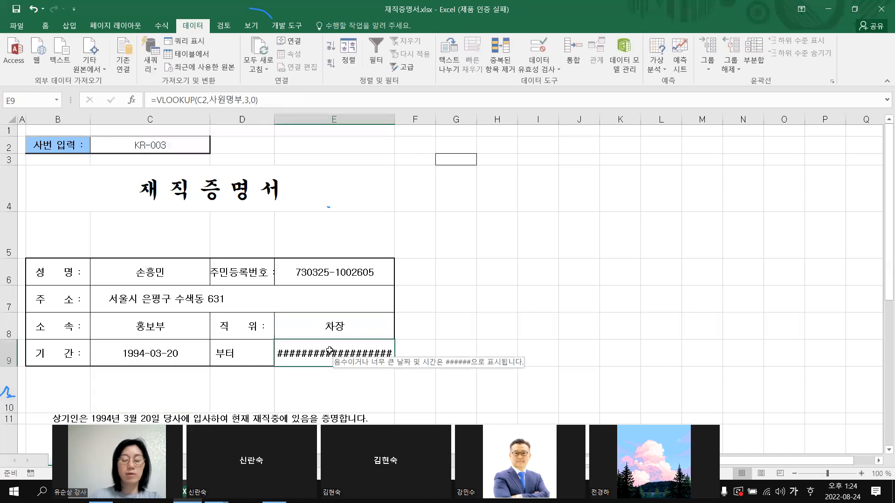
{"action": "key", "text": "Delete"}
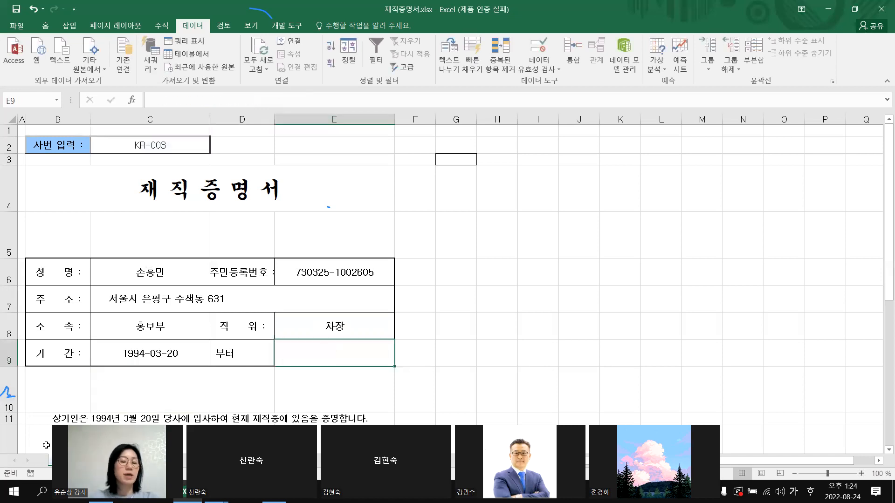
{"action": "left_click", "coordinate": [464, 357]}
{"action": "left_click", "coordinate": [338, 351]}
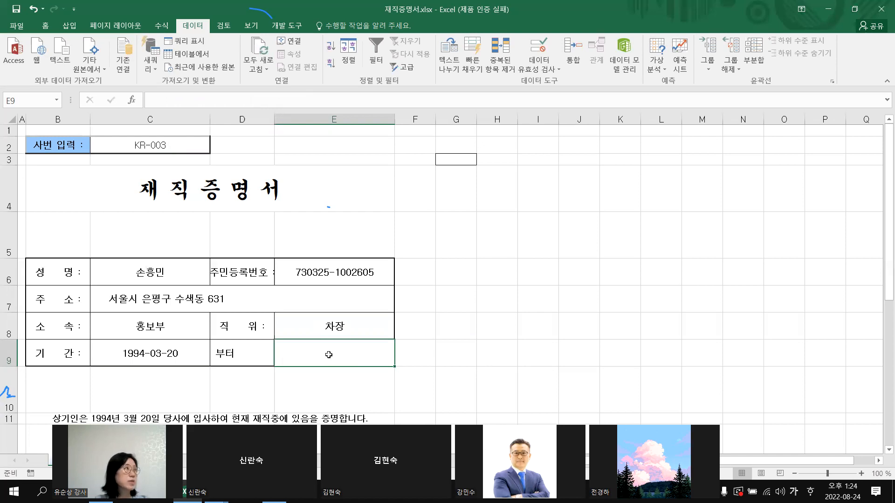
{"action": "type", "text": "="}
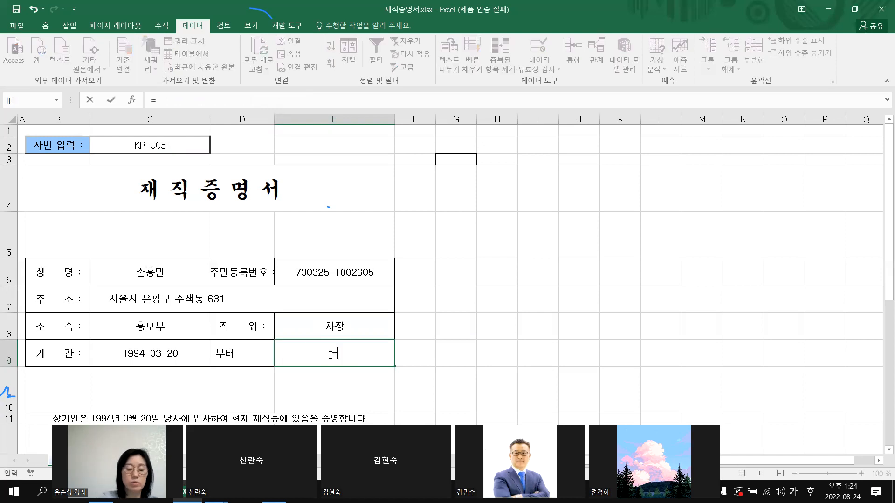
{"action": "type", "text": "새"}
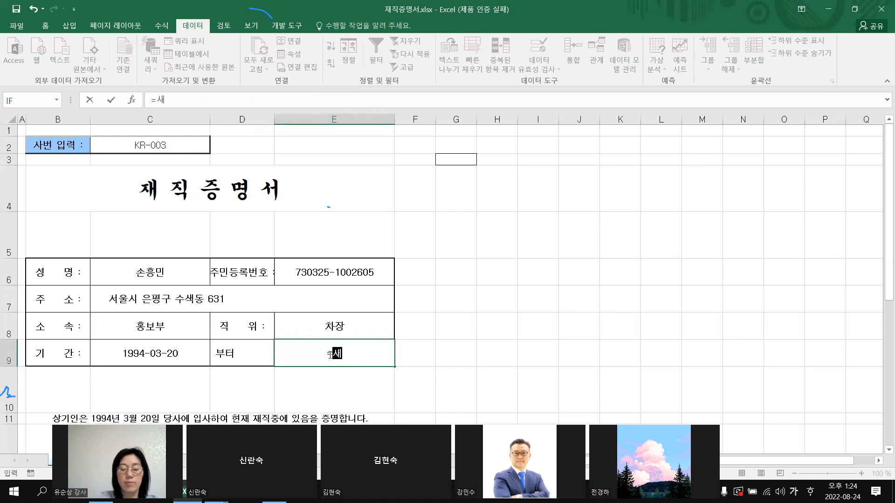
{"action": "key", "text": "BackSpace"}
{"action": "type", "text": "to"}
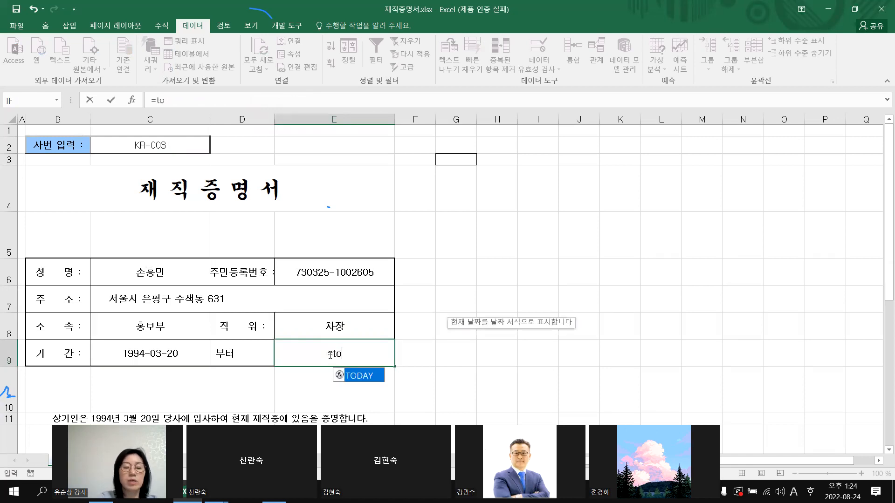
{"action": "double_click", "coordinate": [360, 377]}
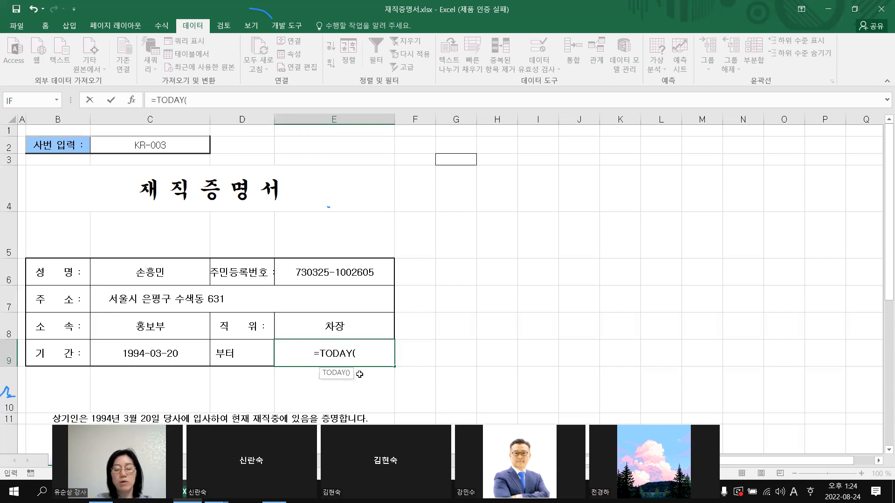
{"action": "key", "text": "Return"}
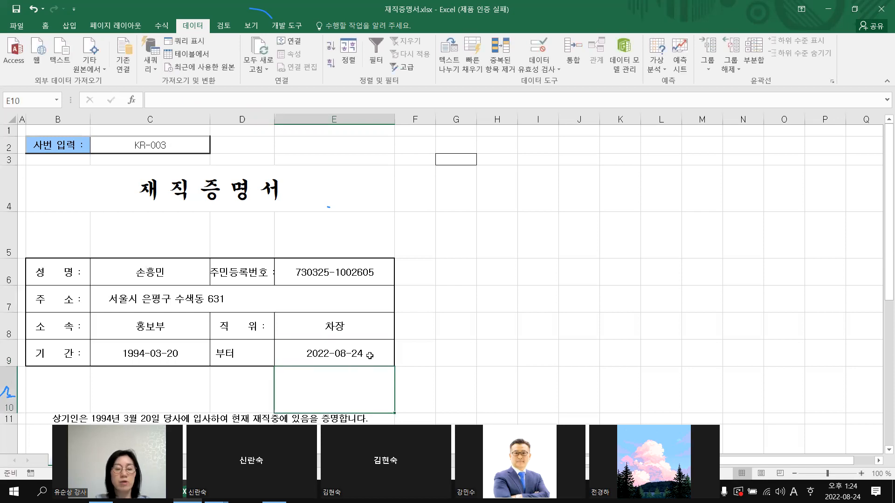
Widen column D slightly so the resident registration number label in D6 fits in its cell
{"action": "left_click", "coordinate": [346, 358]}
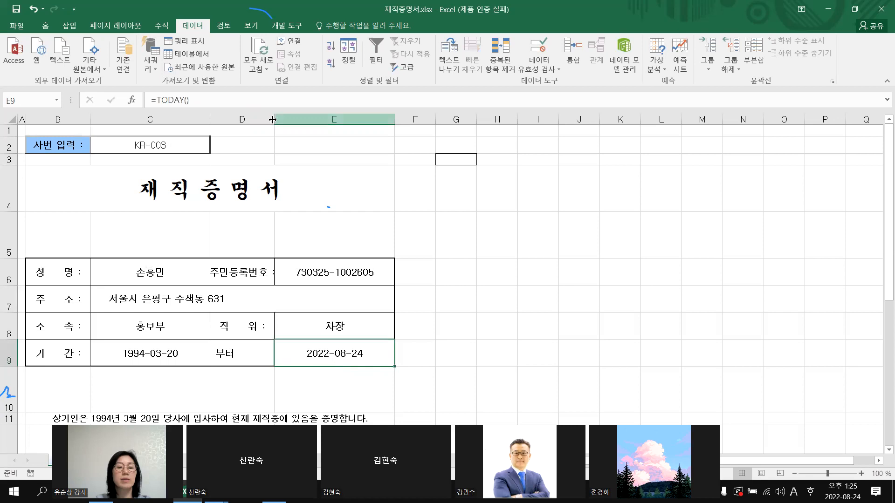
{"action": "left_click_drag", "start_coordinate": [272, 120], "coordinate": [291, 119]}
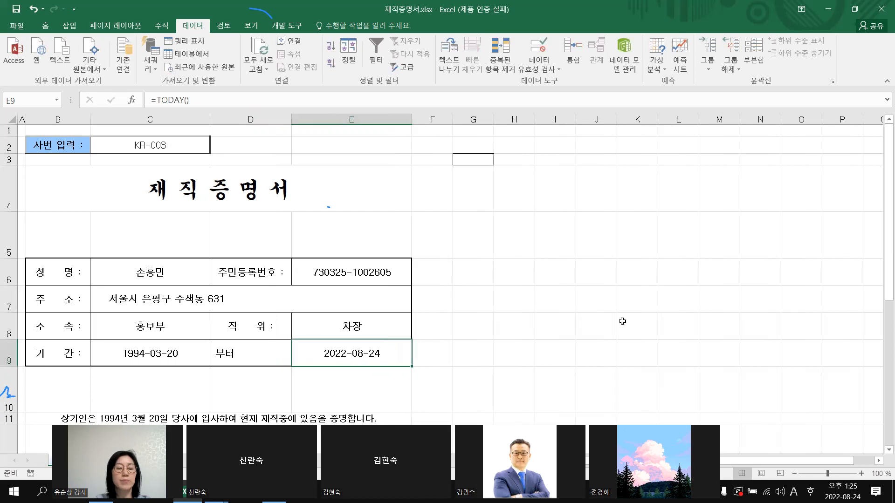
{"action": "left_click", "coordinate": [622, 321]}
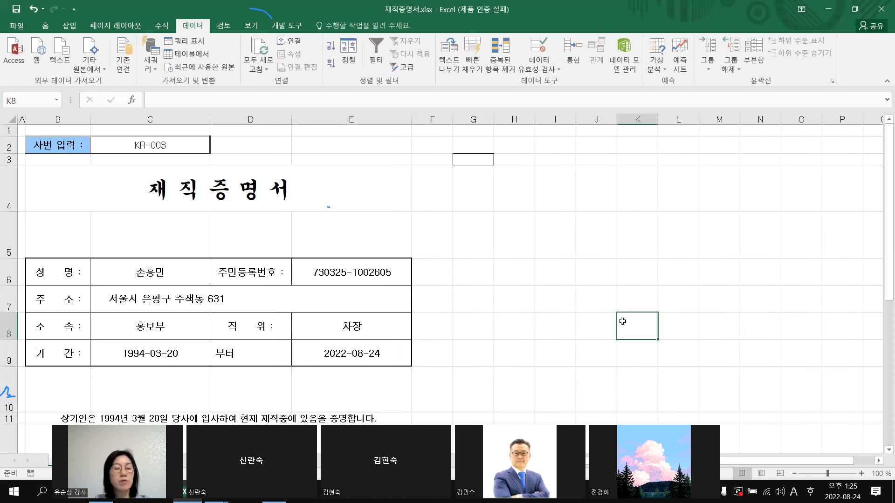
Test the certificate lookup by choosing the first and then the sixth employee number offered in cell C2
{"action": "left_click", "coordinate": [196, 144]}
{"action": "left_click", "coordinate": [215, 148]}
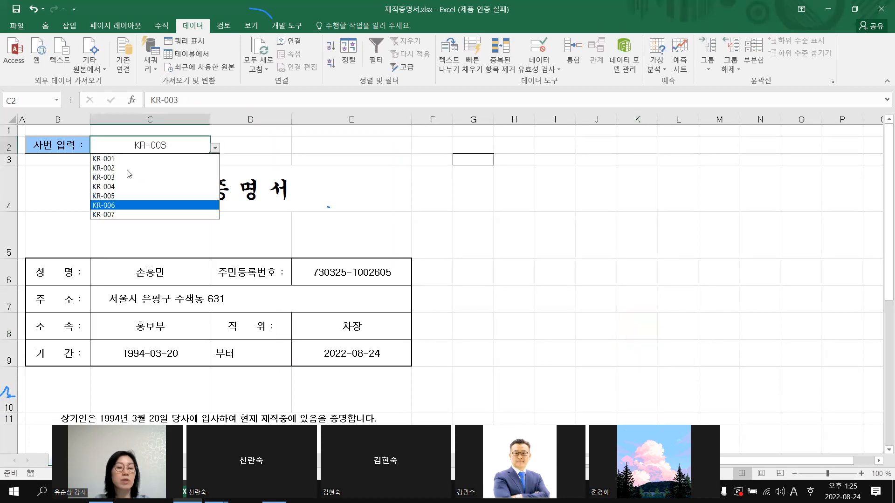
{"action": "left_click", "coordinate": [115, 159]}
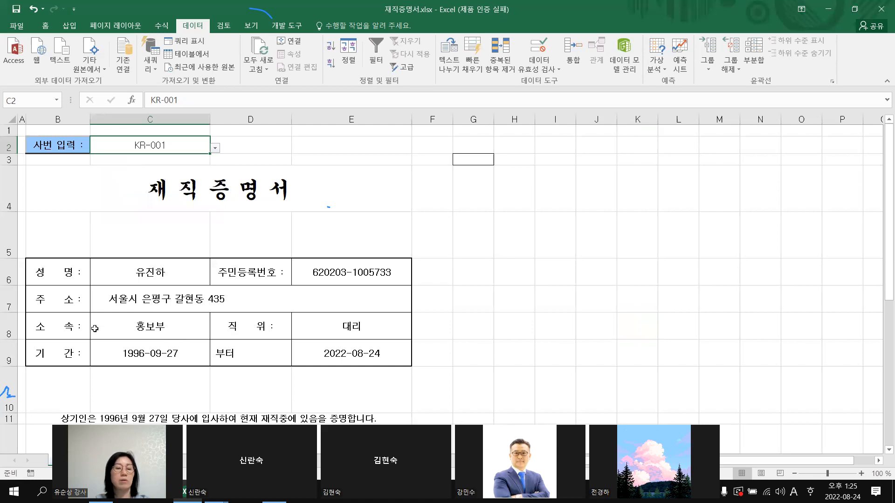
{"action": "left_click", "coordinate": [216, 149]}
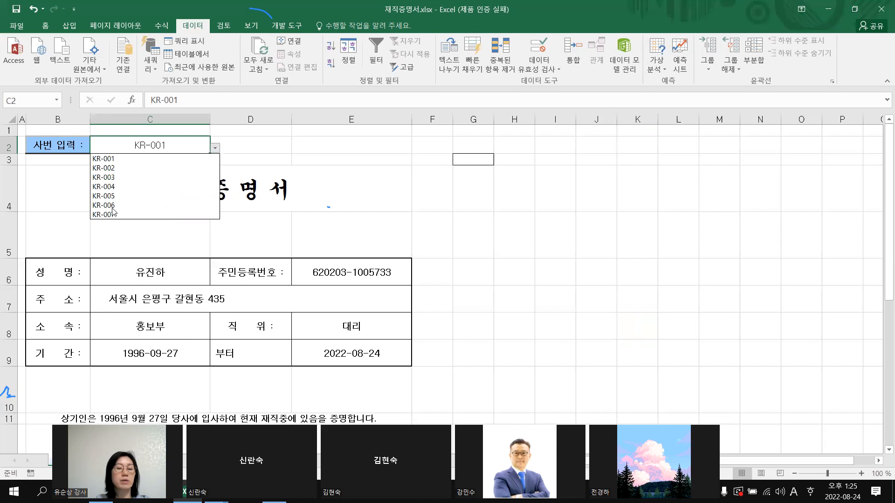
{"action": "left_click", "coordinate": [113, 206]}
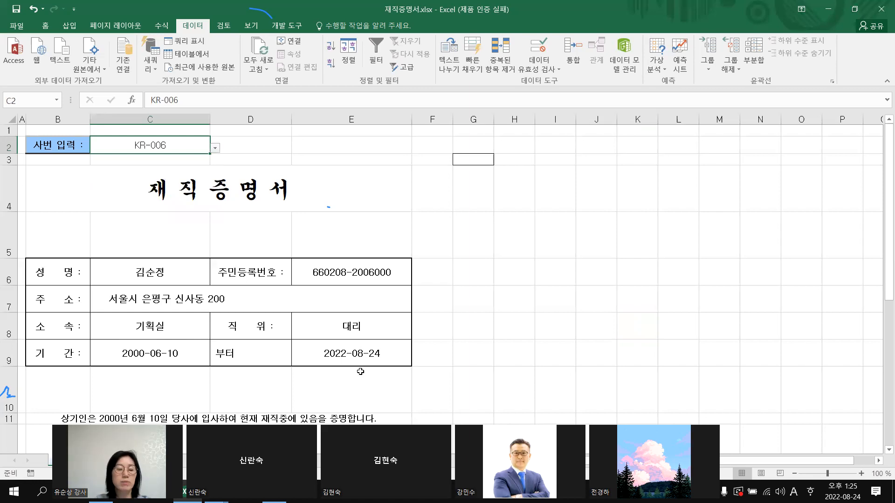
{"action": "left_click", "coordinate": [555, 357]}
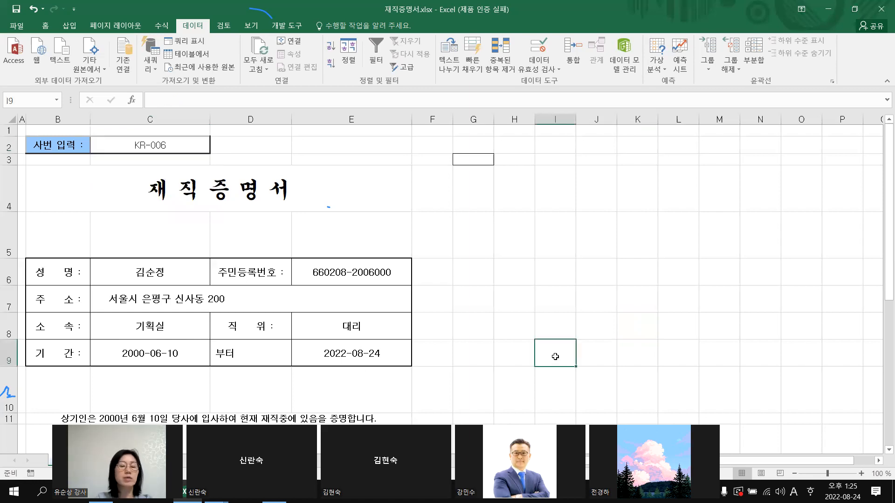
Examine the certification sentence's formula in B11, including its TEXT function, the reference to start date cell C9 and the date format
{"action": "scroll", "coordinate": [502, 347], "scroll_direction": "down", "scroll_amount": 2}
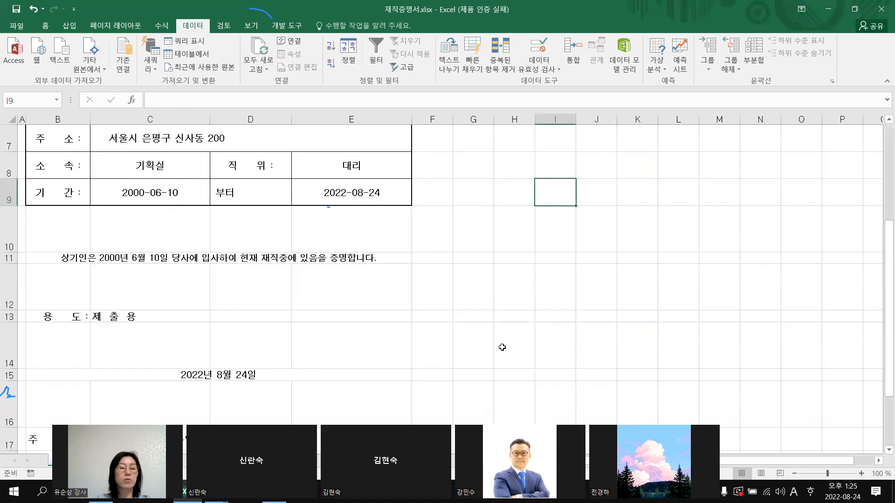
{"action": "scroll", "coordinate": [502, 347], "scroll_direction": "up", "scroll_amount": 1}
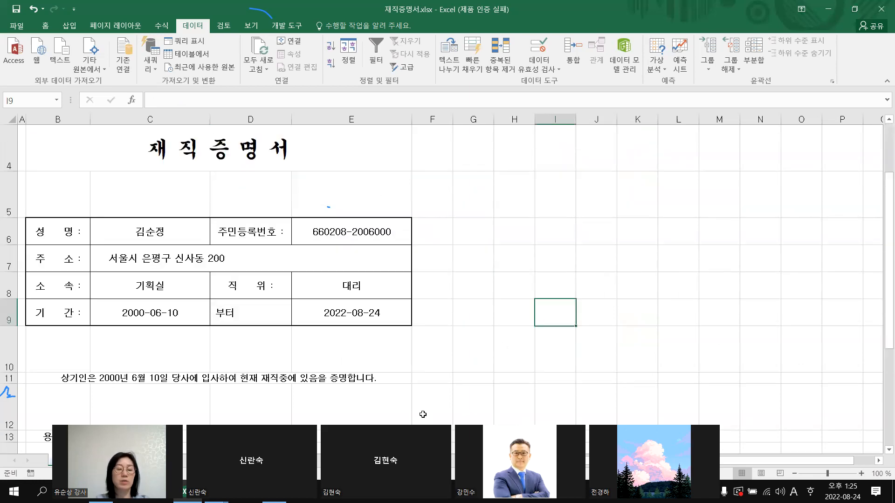
{"action": "left_click", "coordinate": [86, 381]}
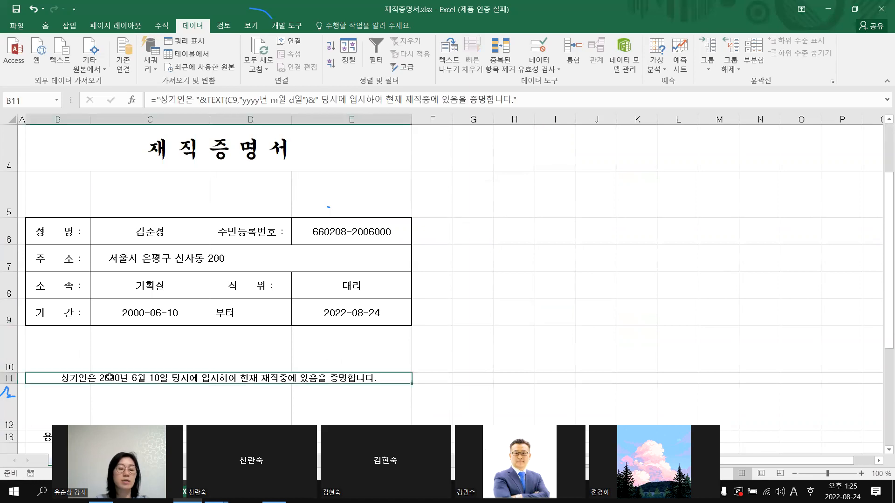
{"action": "left_click", "coordinate": [145, 313]}
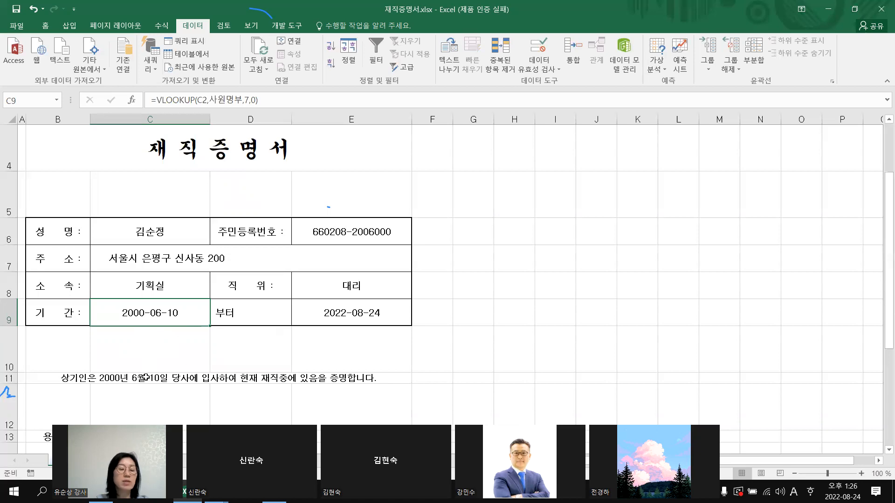
{"action": "left_click", "coordinate": [146, 377]}
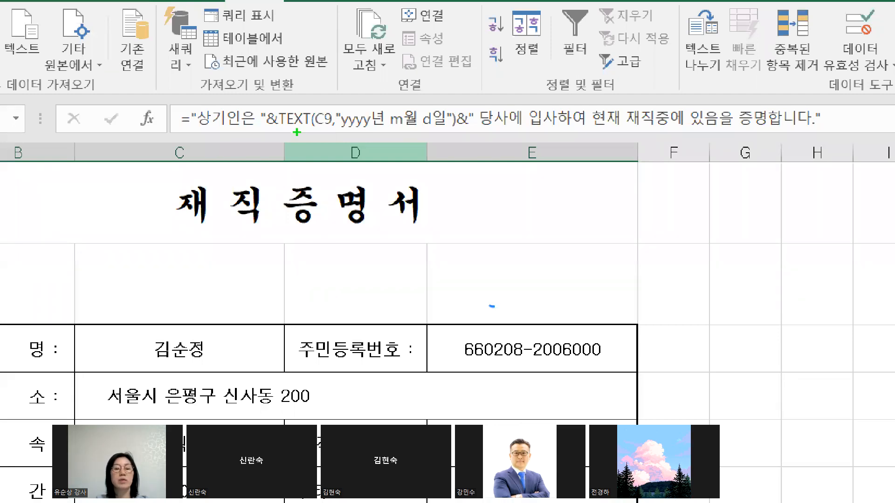
{"action": "mouse_move", "coordinate": [296, 132]}
{"action": "left_mouse_down"}
{"action": "mouse_move", "coordinate": [311, 105]}
{"action": "mouse_move", "coordinate": [328, 127]}
{"action": "left_mouse_up"}
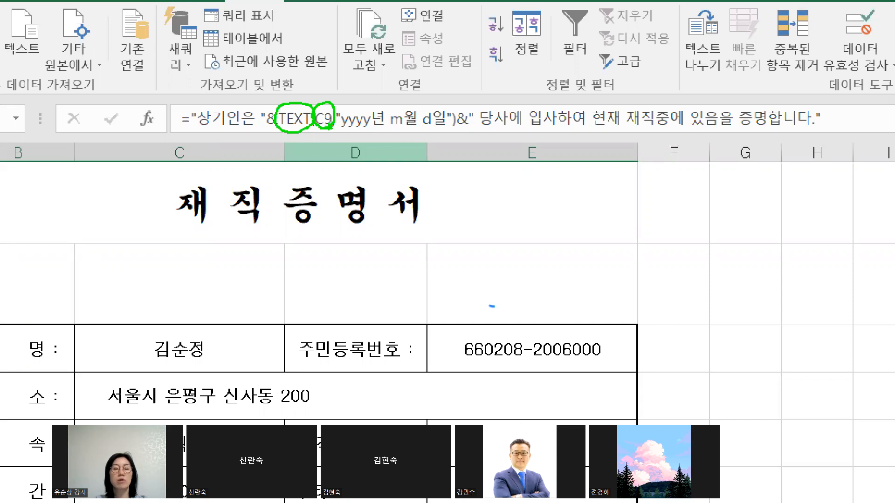
{"action": "mouse_move", "coordinate": [324, 125]}
{"action": "left_mouse_down"}
{"action": "mouse_move", "coordinate": [449, 129]}
{"action": "mouse_move", "coordinate": [358, 100]}
{"action": "mouse_move", "coordinate": [332, 106]}
{"action": "mouse_move", "coordinate": [346, 140]}
{"action": "left_mouse_up"}
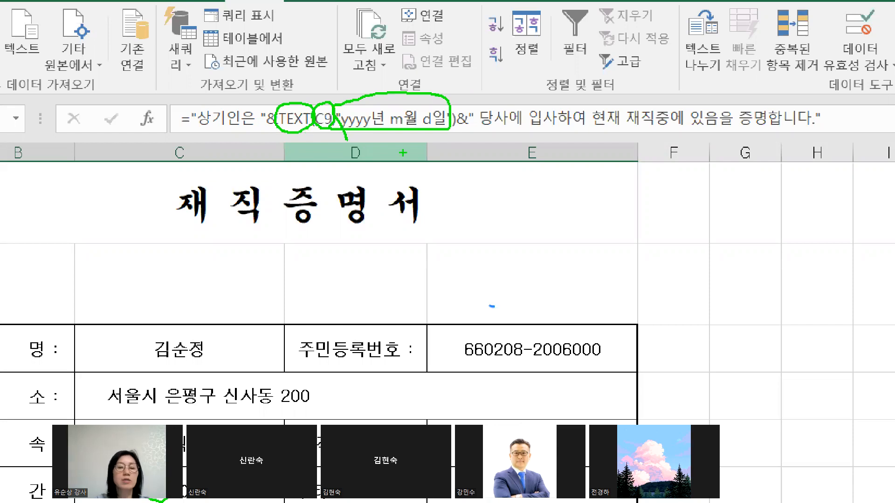
{"action": "key", "text": "Escape"}
{"action": "left_click", "coordinate": [533, 361]}
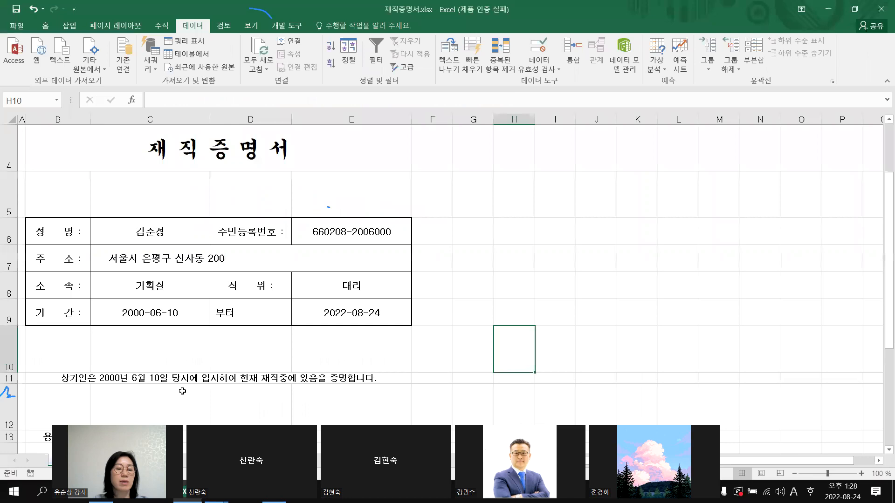
{"action": "left_click", "coordinate": [158, 381]}
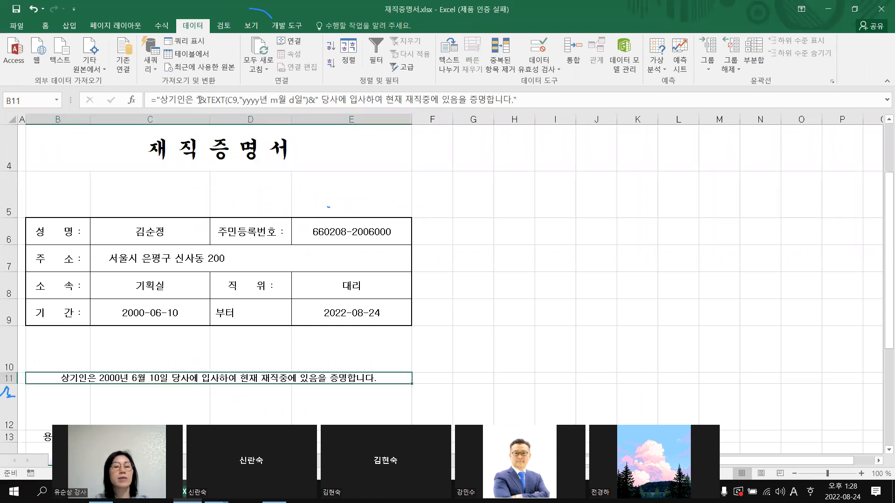
Clear the certification sentence's formula from B11 and begin a new formula there with an equals sign
{"action": "left_click", "coordinate": [165, 99]}
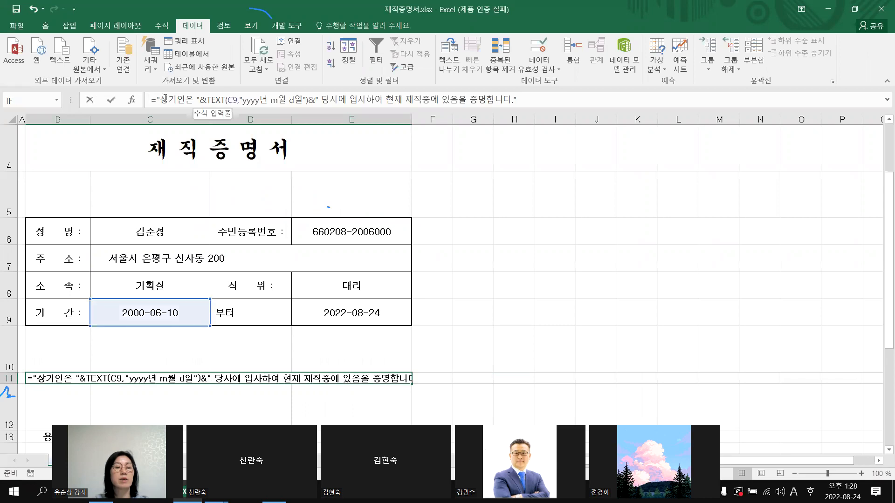
{"action": "left_click_drag", "start_coordinate": [461, 76], "coordinate": [321, 201]}
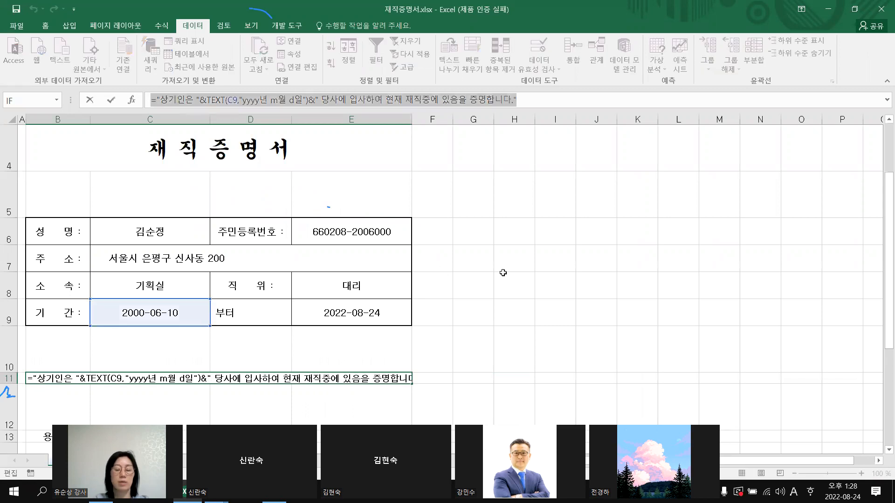
{"action": "key", "text": "BackSpace"}
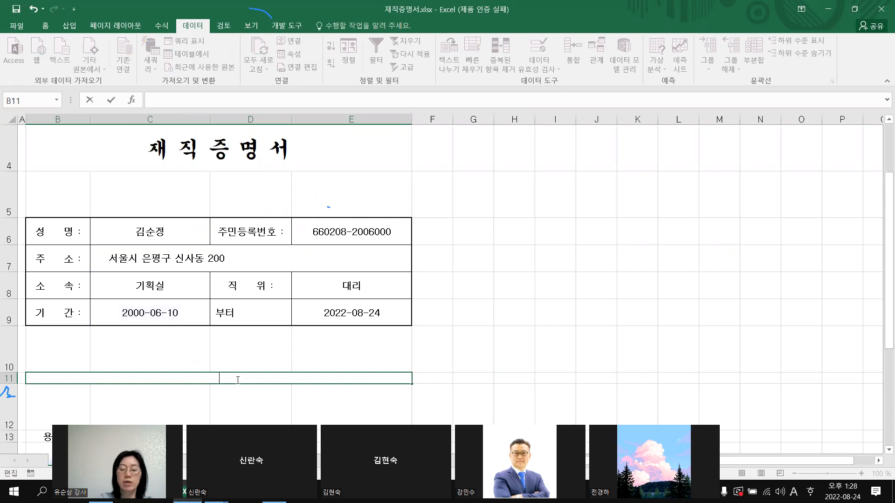
{"action": "type", "text": "="}
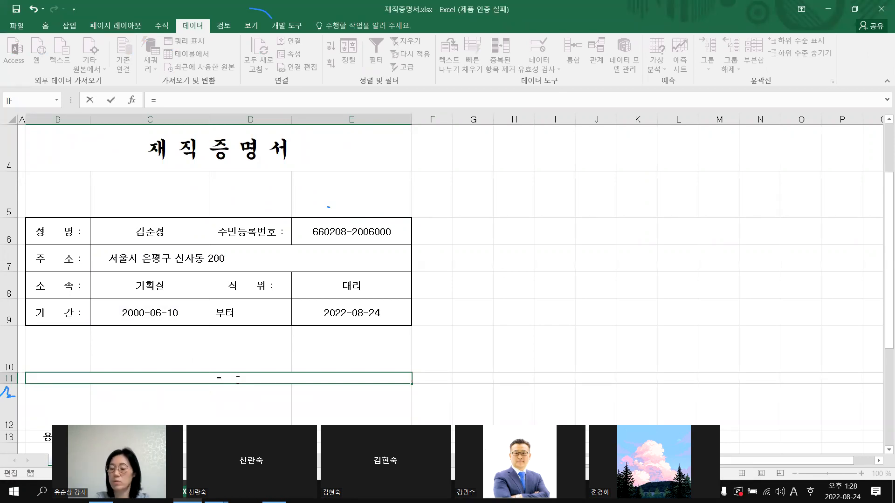
{"action": "key", "text": "Hangul"}
{"action": "type", "text": "ㅅ"}
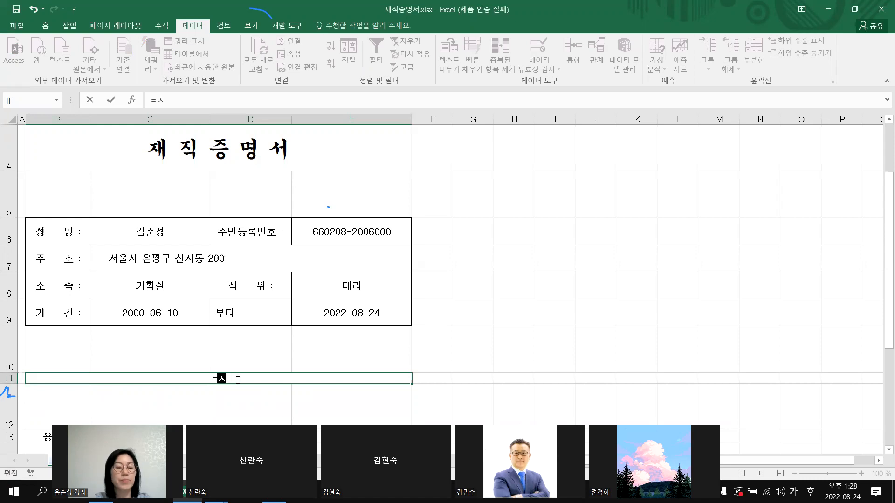
{"action": "type", "text": "ㅏㅇㄱㅣ"}
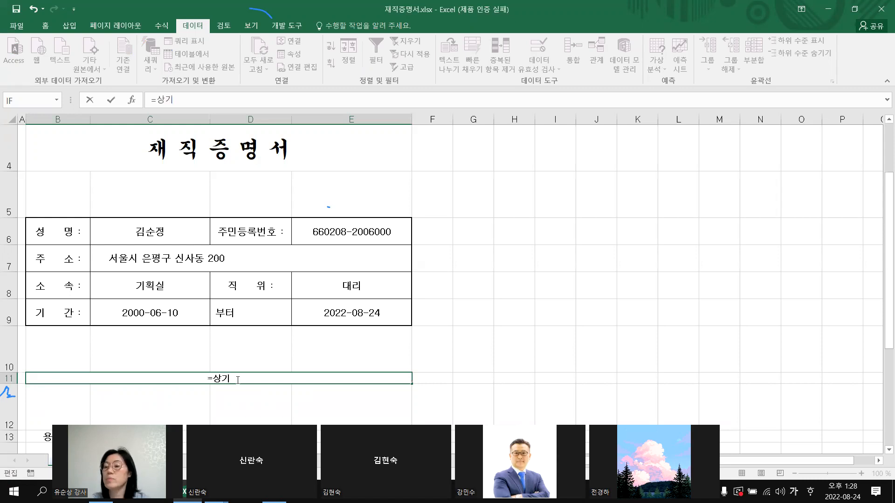
{"action": "type", "text": "ㅇㅣㄴ"}
{"action": "key", "text": "BackSpace"}
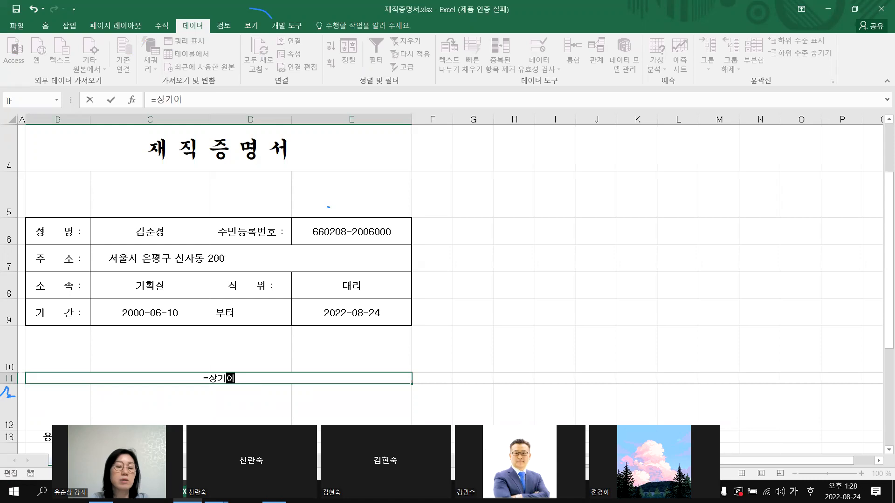
{"action": "key", "text": "BackSpace"}
{"action": "key", "text": "BackSpace"}
{"action": "key", "text": "BackSpace"}
{"action": "key", "text": "BackSpace"}
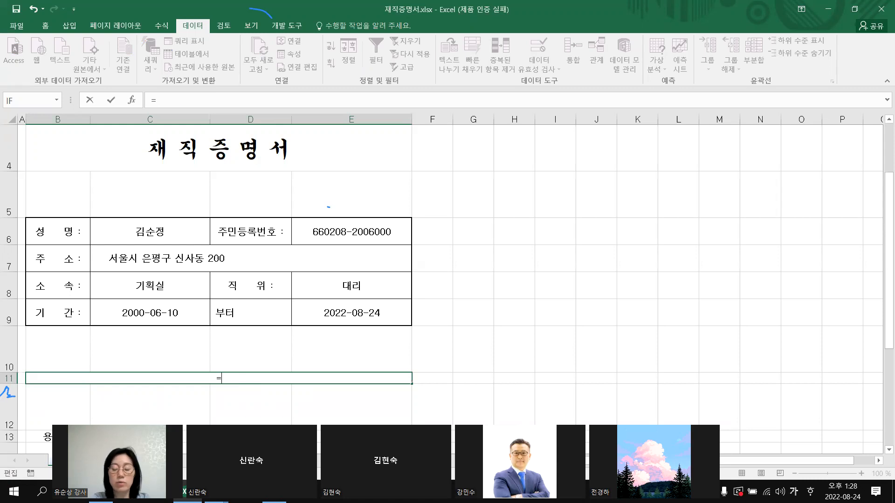
Begin the B11 sentence formula with the quoted text "상기인은 " followed by the & operator
{"action": "type", "text": "=\"상기"}
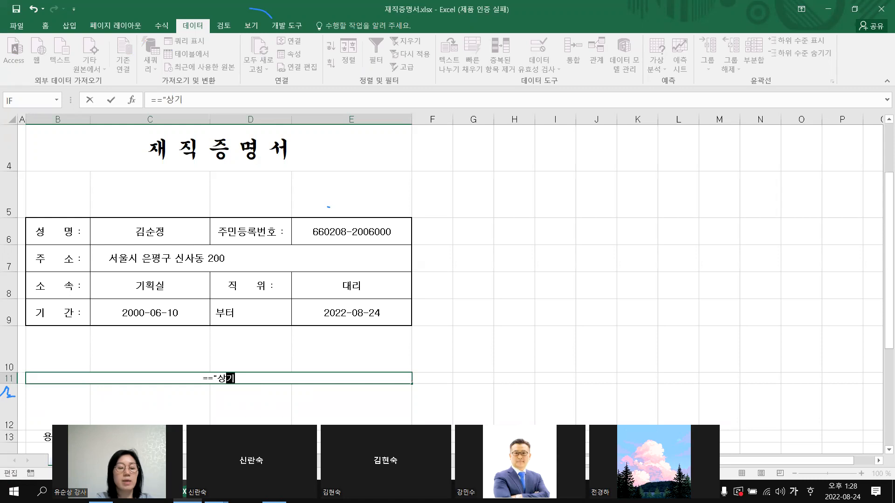
{"action": "type", "text": "인으ㄴ"}
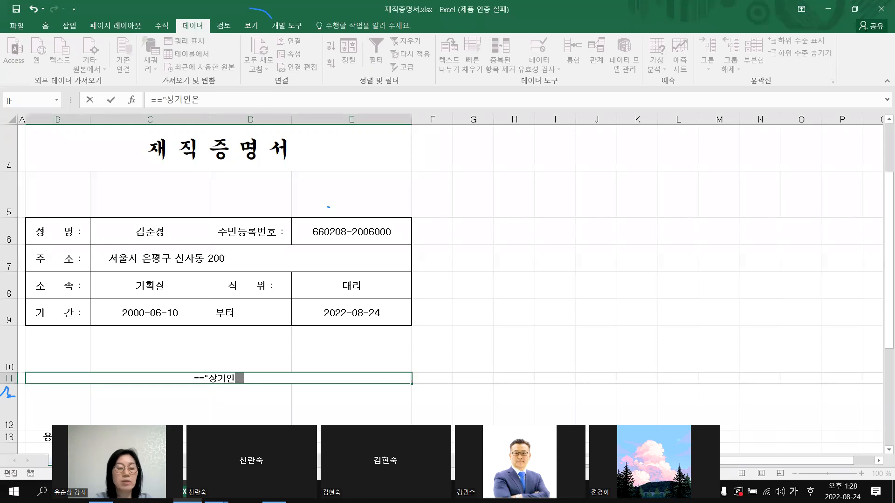
{"action": "type", "text": " \""}
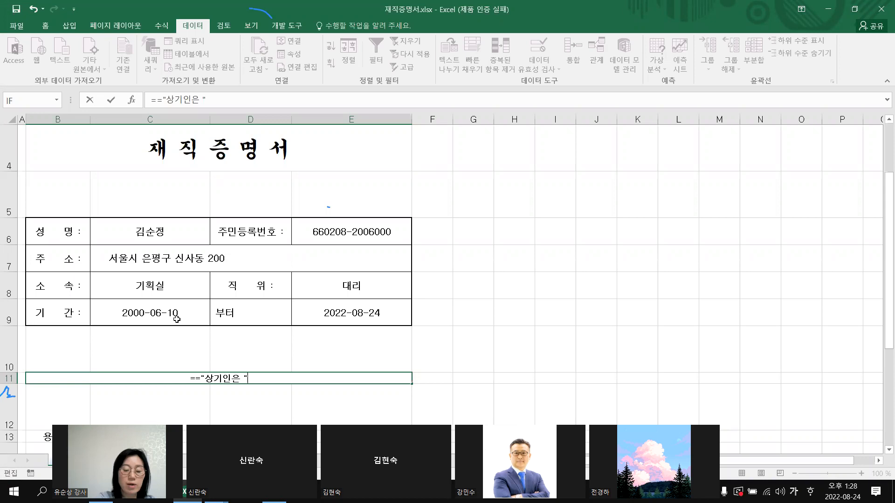
{"action": "type", "text": "&"}
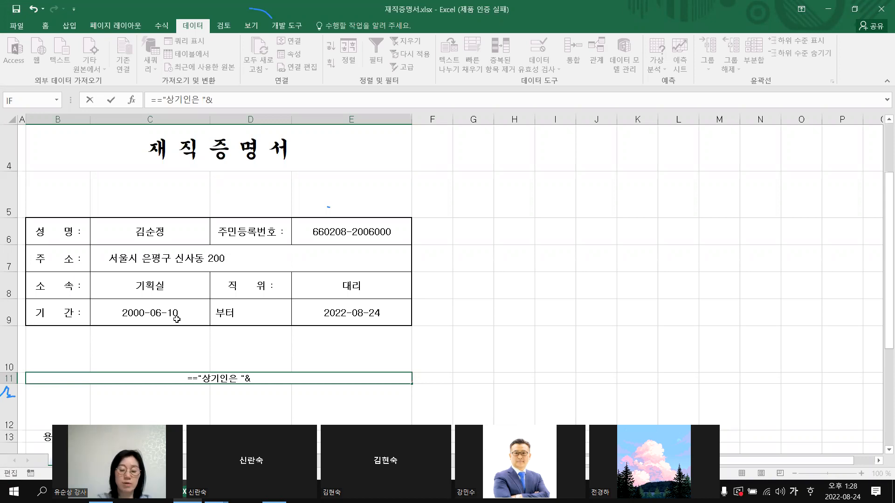
Append the TEXT function to the B11 formula and use start date cell C9 as its value argument
{"action": "key", "text": "Hangul"}
{"action": "type", "text": "t"}
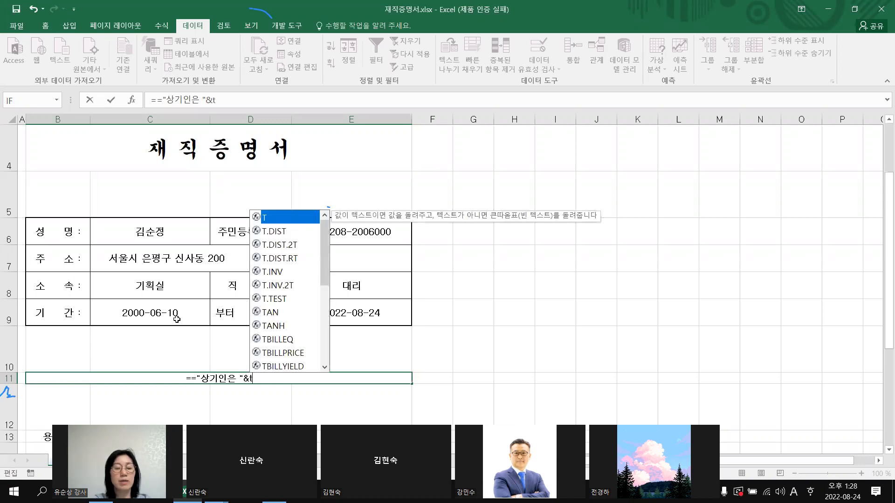
{"action": "type", "text": "ex"}
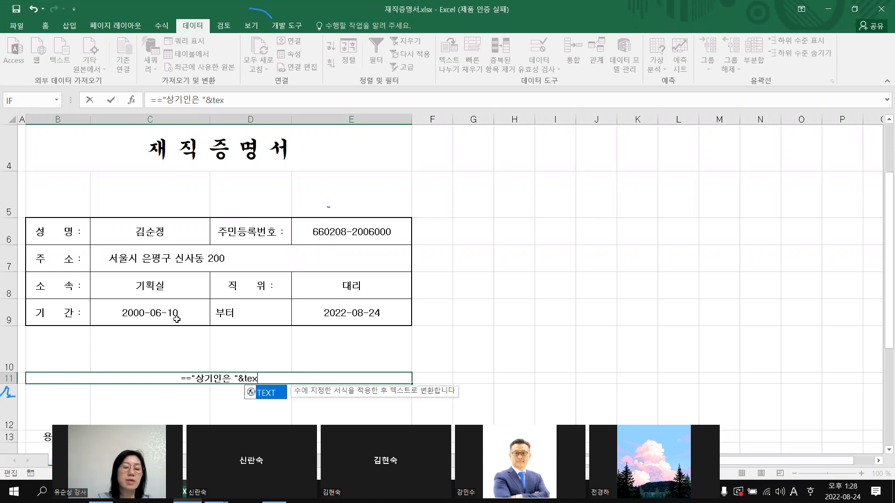
{"action": "double_click", "coordinate": [267, 394]}
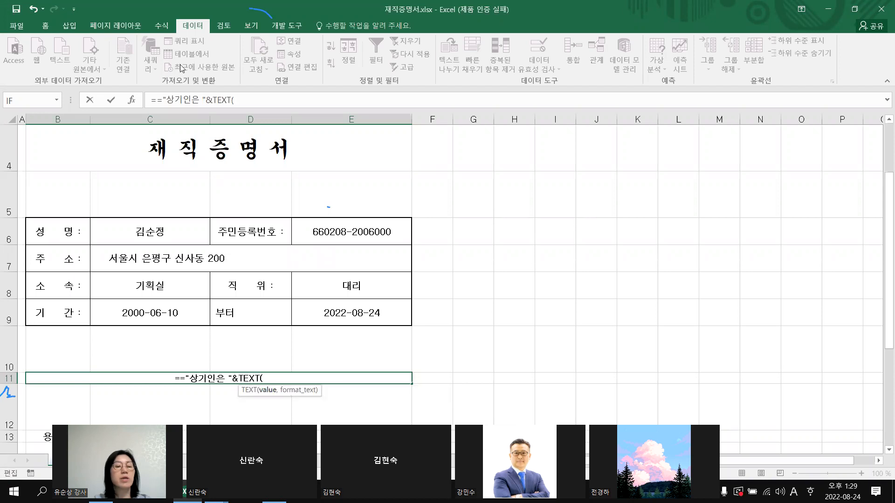
{"action": "left_click", "coordinate": [132, 100]}
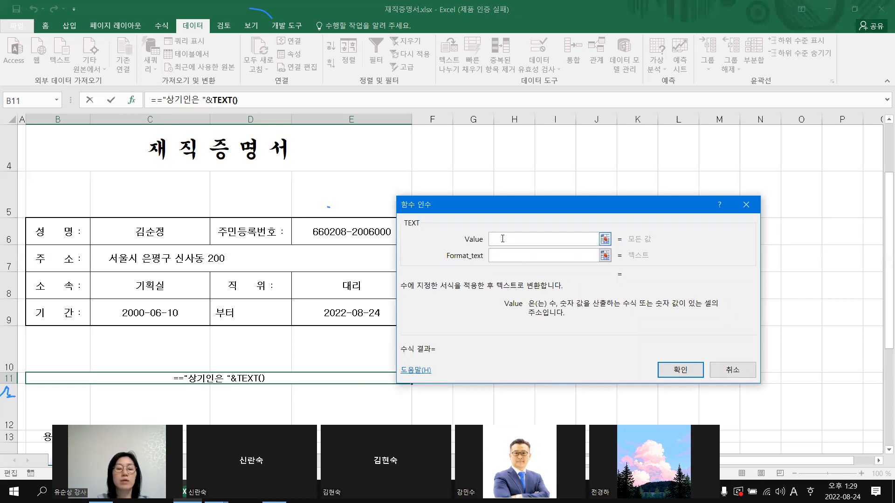
{"action": "left_click", "coordinate": [133, 314]}
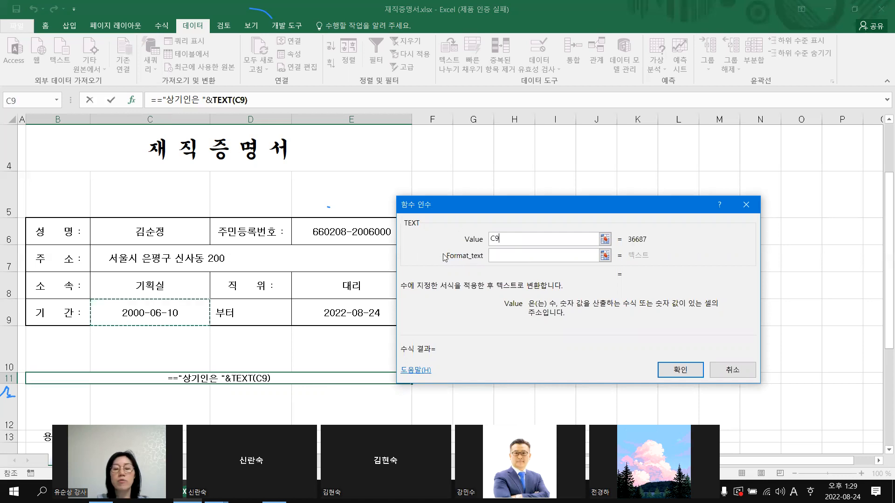
Enter yyyy년 as the year part of the TEXT function's format argument
{"action": "left_click", "coordinate": [516, 257]}
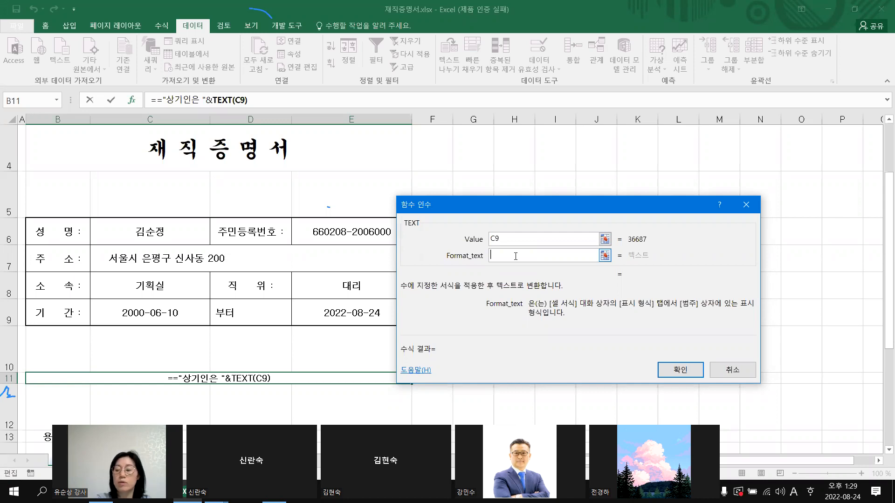
{"action": "type", "text": "yy"}
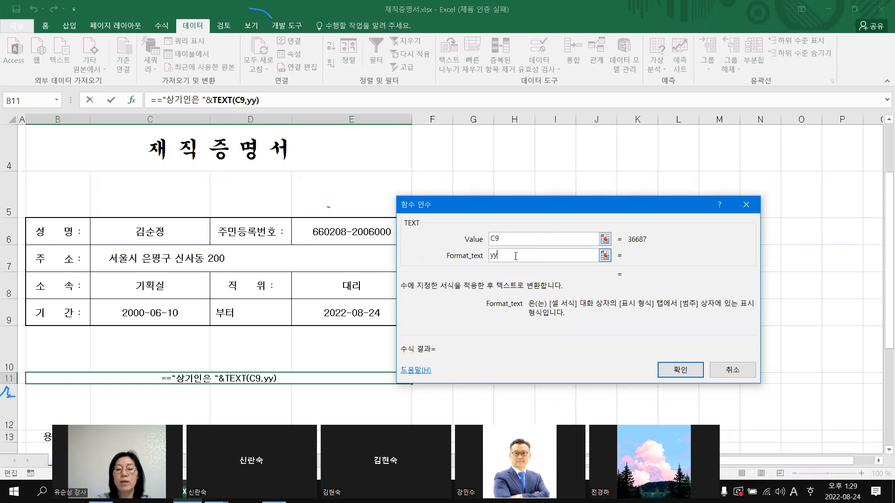
{"action": "type", "text": "yy"}
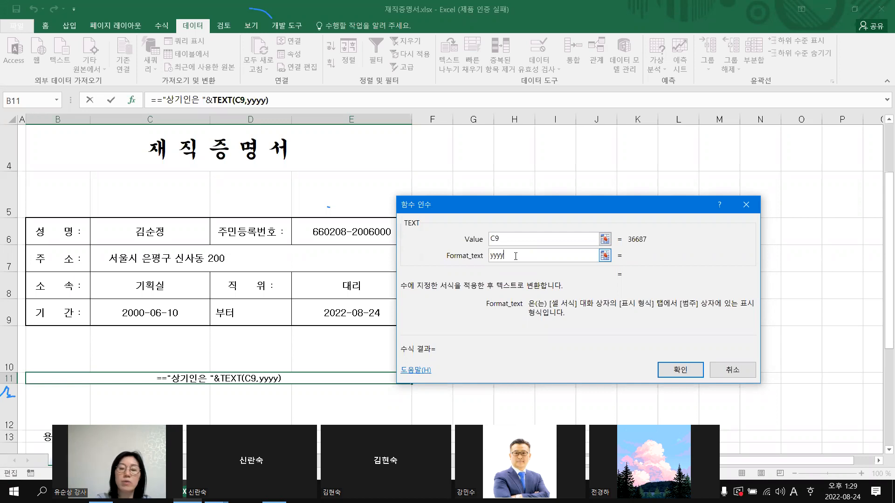
{"action": "type", "text": "su"}
{"action": "key", "text": "BackSpace"}
{"action": "key", "text": "BackSpace"}
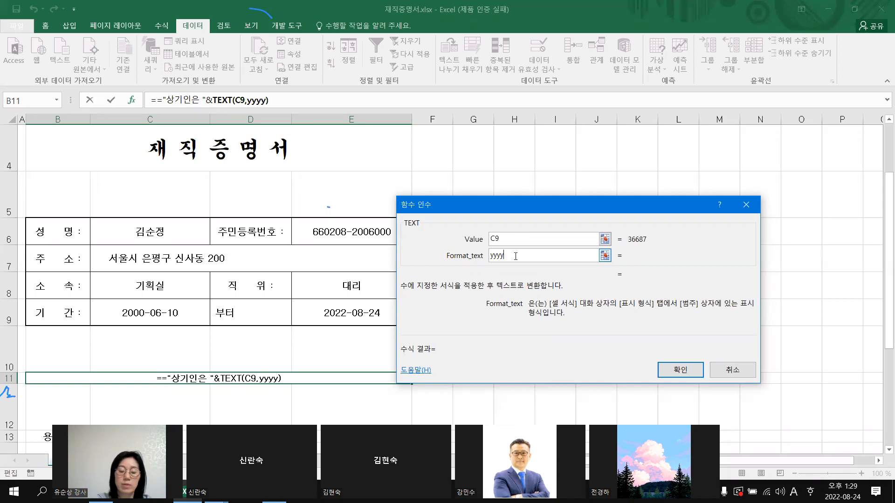
{"action": "key", "text": "Hangul"}
{"action": "type", "text": "ㄴㅕㄴ"}
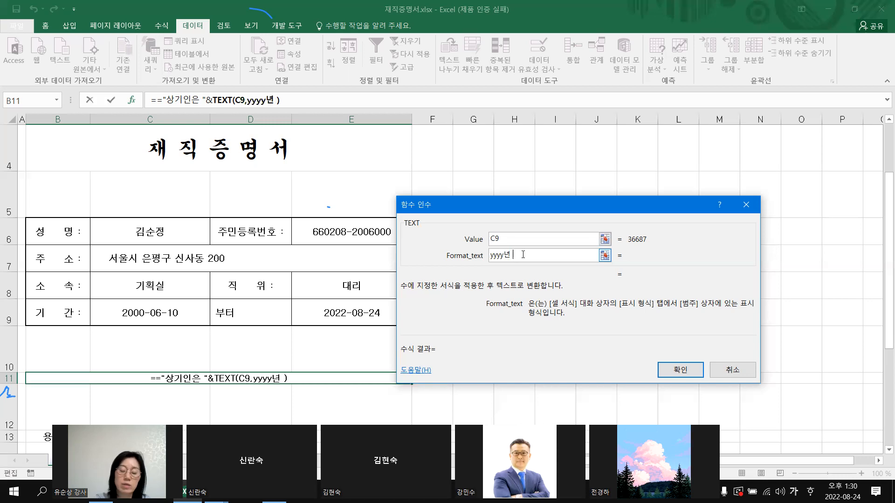
Complete the TEXT format as yyyy년 mm월 dd일 and enter the formula, accepting the correction to a single equals sign
{"action": "key", "text": "Hangul"}
{"action": "type", "text": "m"}
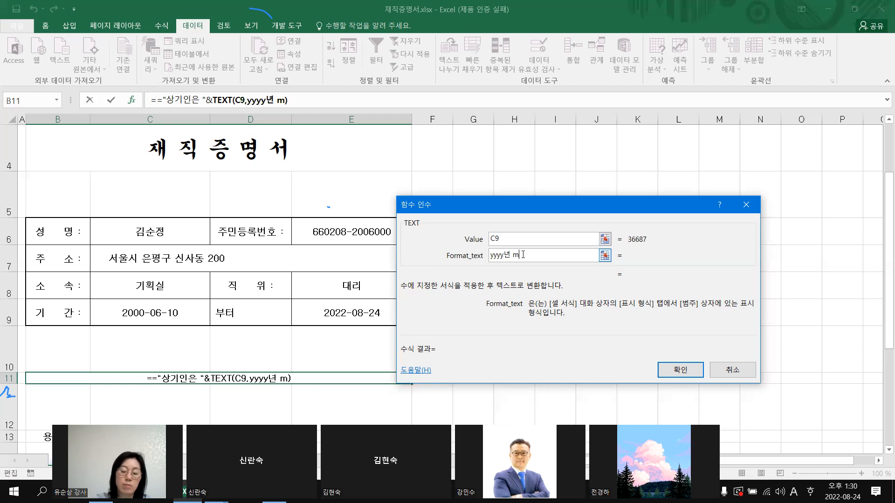
{"action": "type", "text": "m"}
{"action": "key", "text": "Hangul"}
{"action": "type", "text": "월"}
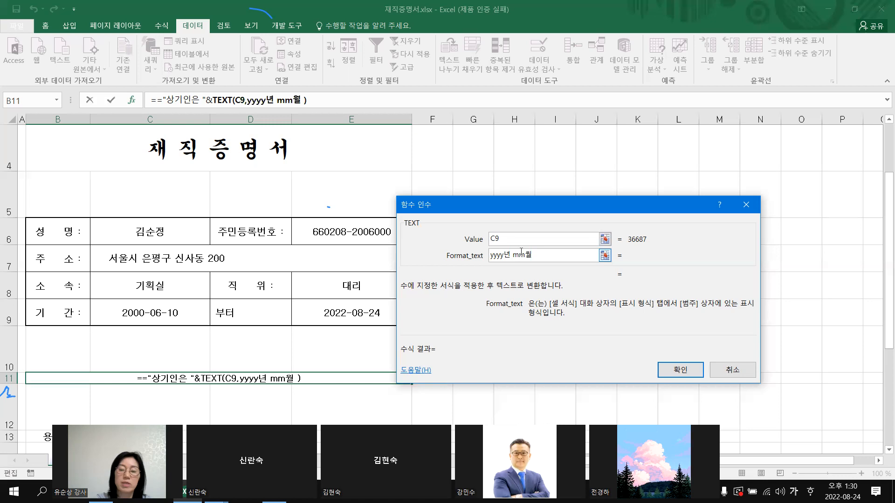
{"action": "type", "text": " dd"}
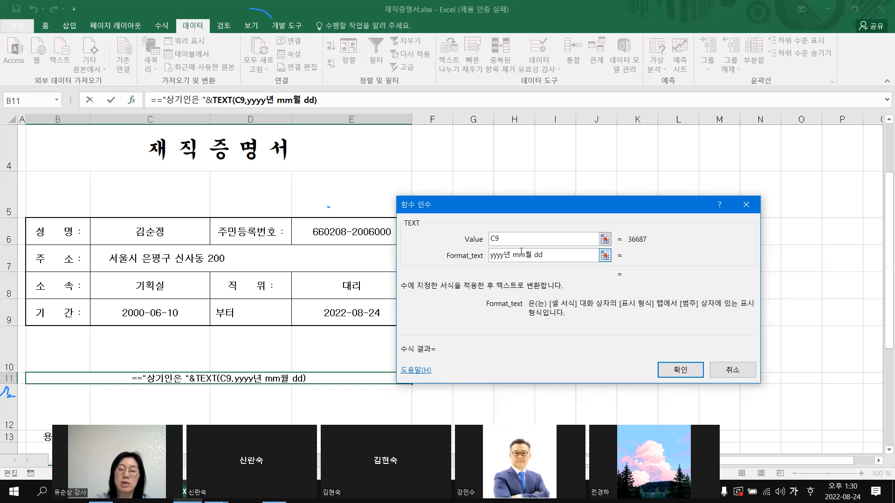
{"action": "type", "text": "일"}
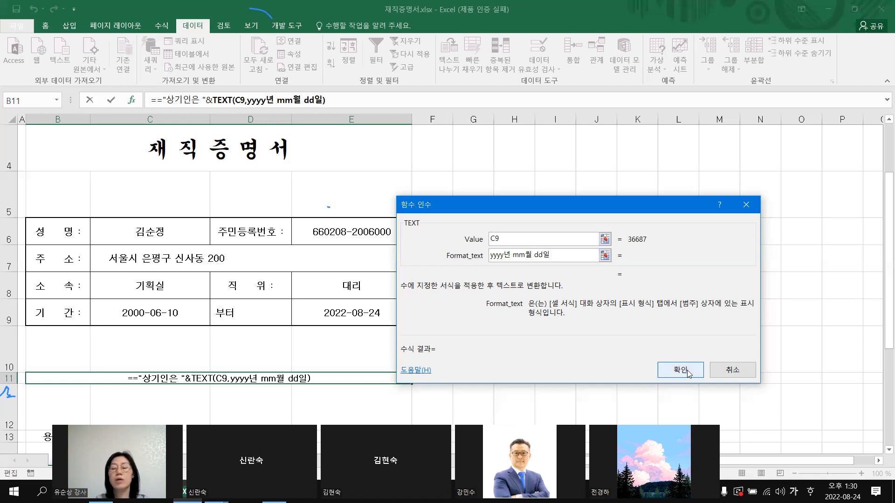
{"action": "left_click", "coordinate": [547, 254]}
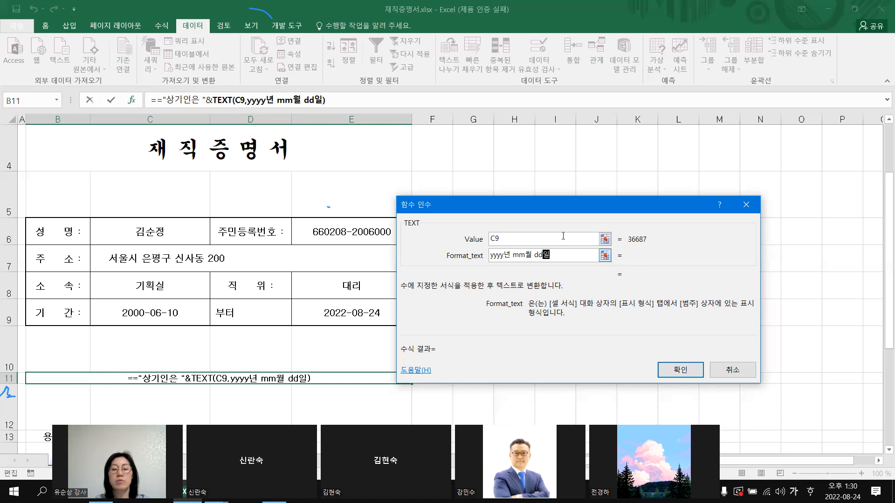
{"action": "left_click", "coordinate": [681, 370]}
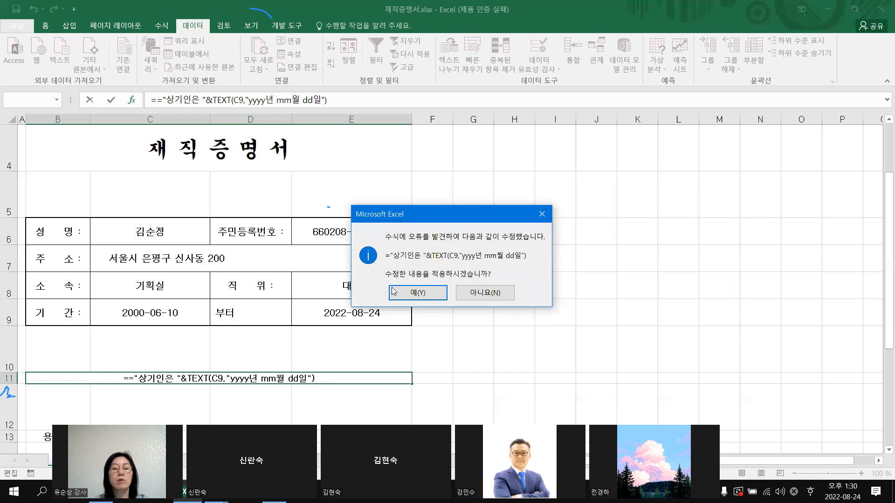
{"action": "left_click", "coordinate": [429, 292]}
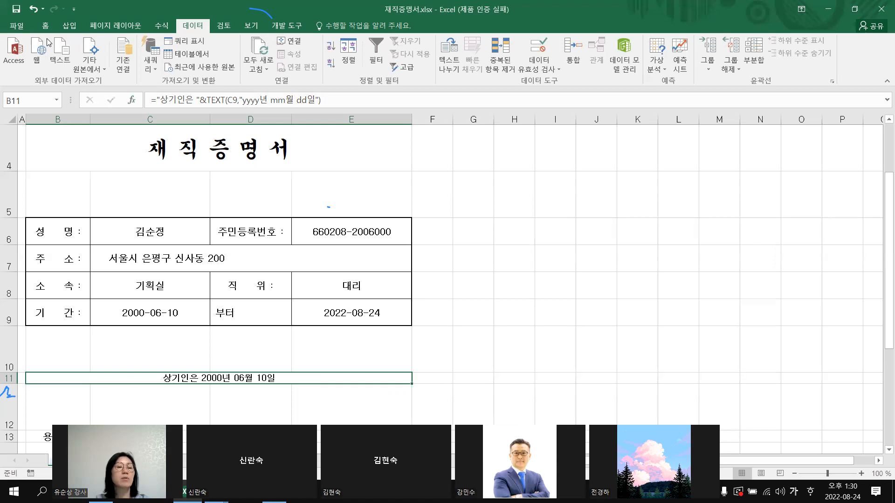
Extend the B11 formula with the & operator and begin the next quoted text with "당사에 입사하여"
{"action": "left_click", "coordinate": [49, 27]}
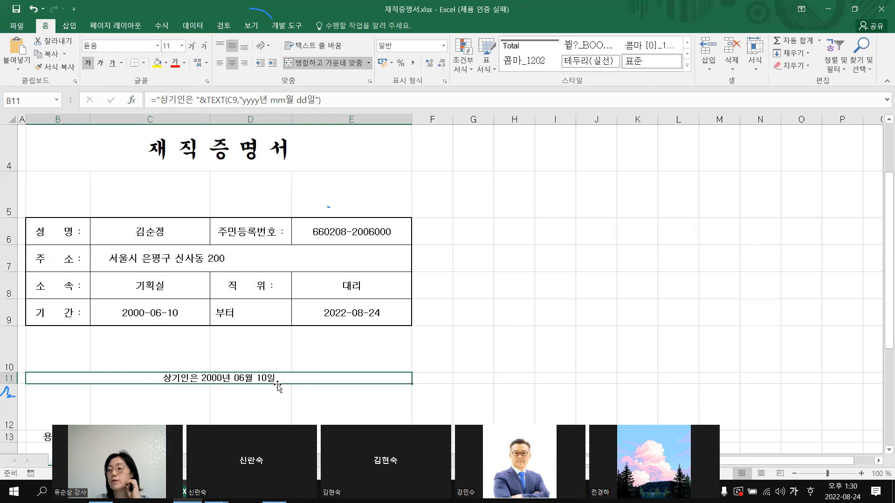
{"action": "left_click", "coordinate": [335, 100]}
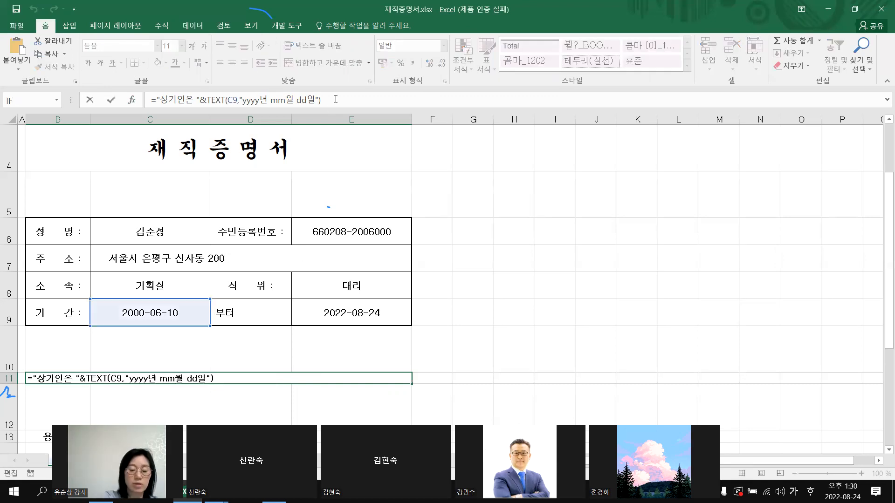
{"action": "type", "text": "&"}
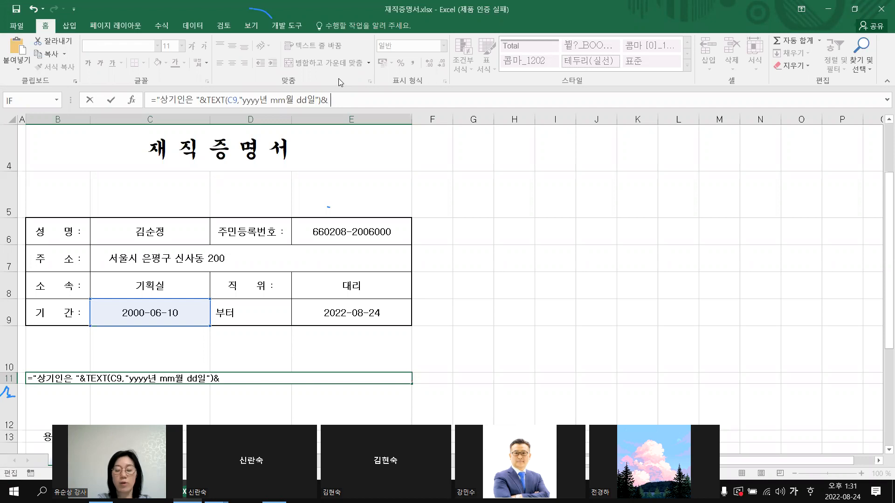
{"action": "type", "text": "\""}
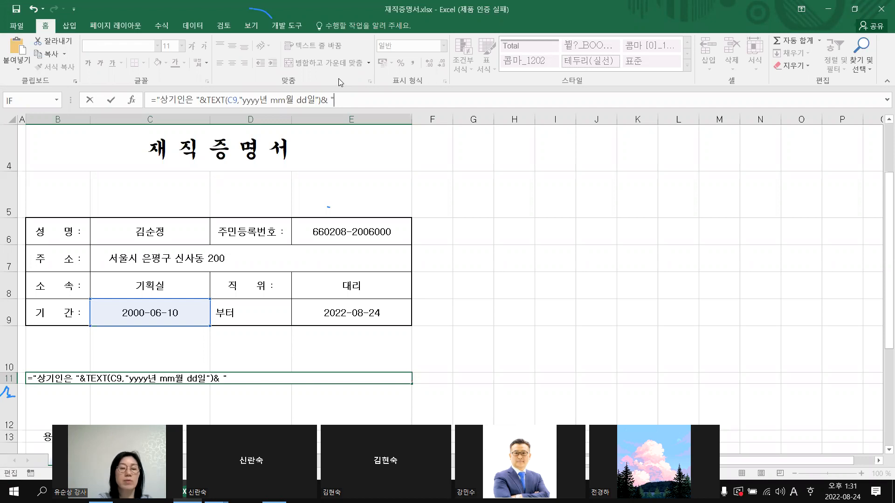
{"action": "type", "text": "ekd"}
{"action": "key", "text": "BackSpace"}
{"action": "key", "text": "BackSpace"}
{"action": "key", "text": "BackSpace"}
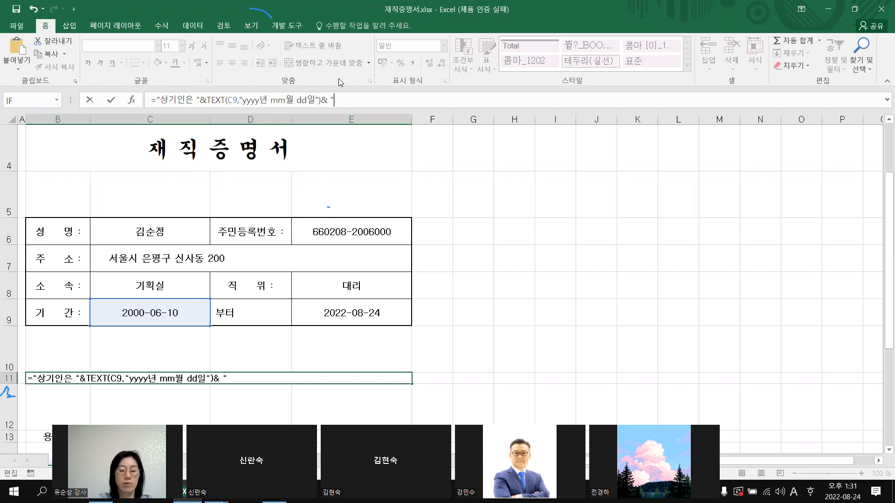
{"action": "key", "text": "Hangul"}
{"action": "type", "text": "ㄷ당사에"}
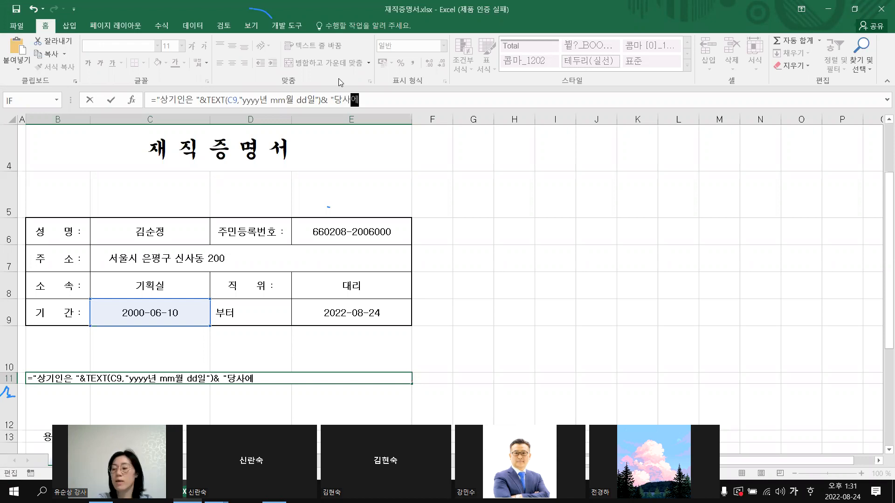
{"action": "type", "text": " 입사하여"}
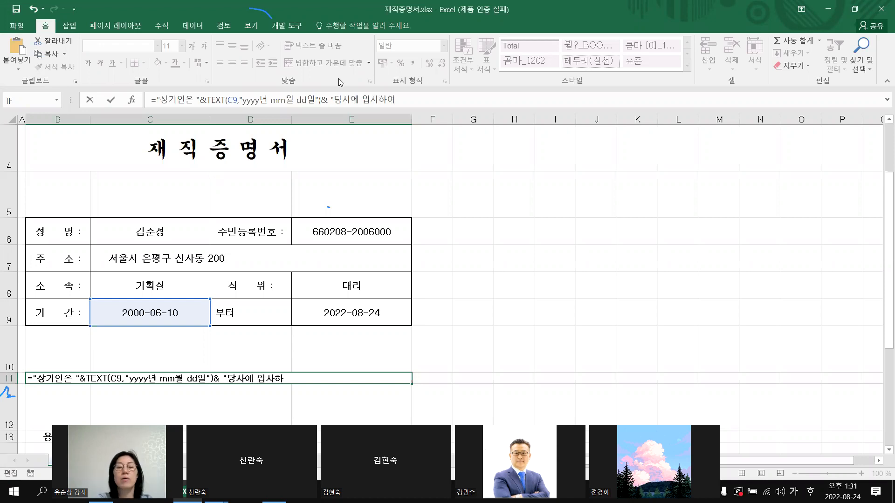
Continue the quoted text with "현재 재직중임을 증명합니다", close the quotation and enter the B11 formula
{"action": "type", "text": " ㅎ"}
{"action": "type", "text": "현재 지"}
{"action": "key", "text": "BackSpace"}
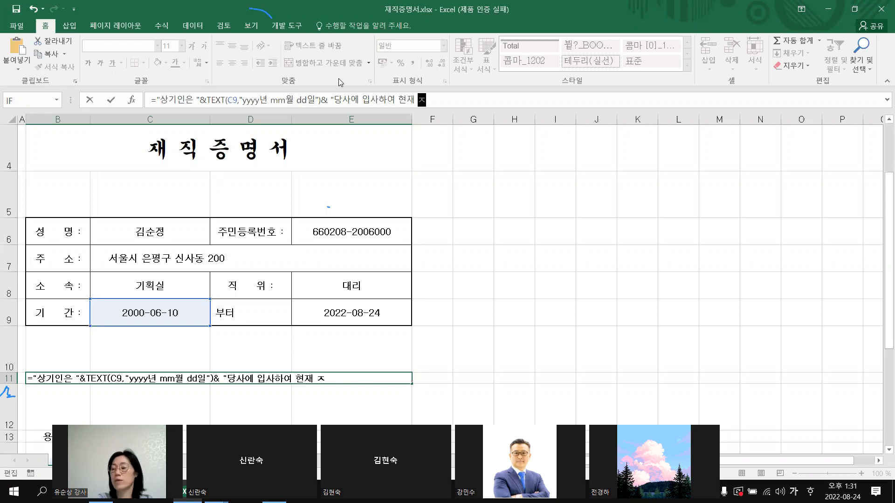
{"action": "type", "text": "ㅐ"}
{"action": "type", "text": "직"}
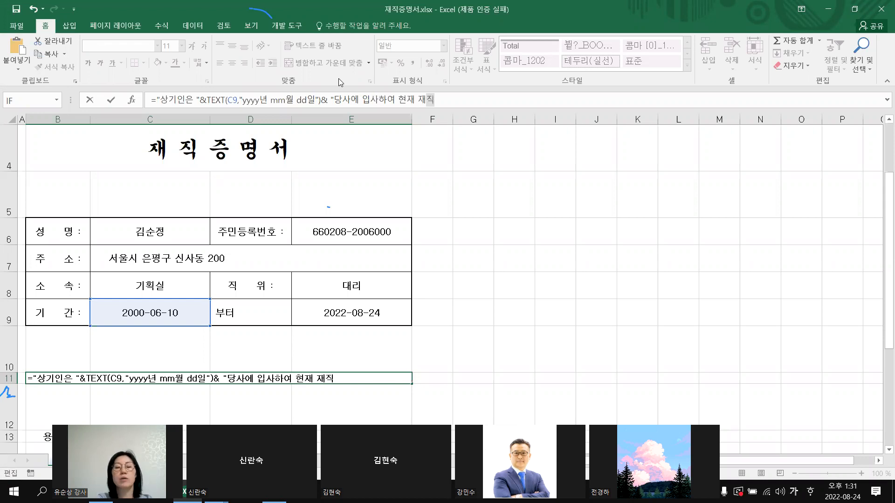
{"action": "type", "text": "주ㅇ임"}
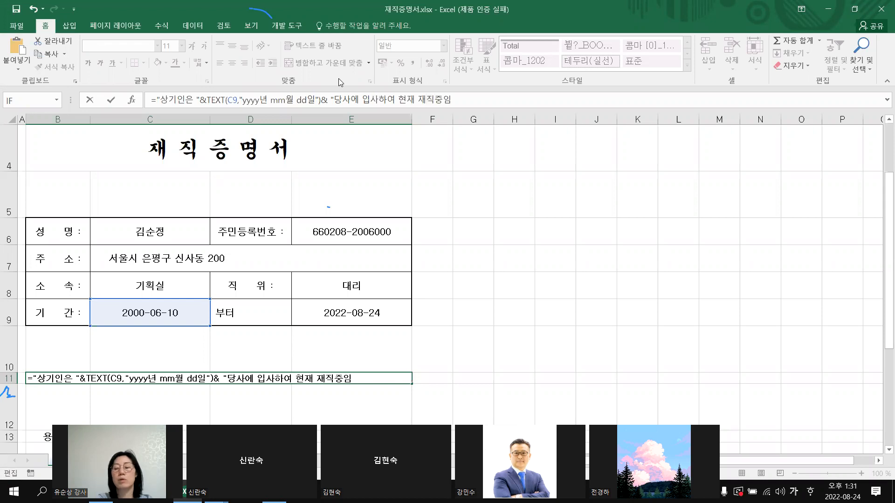
{"action": "type", "text": "을 증명"}
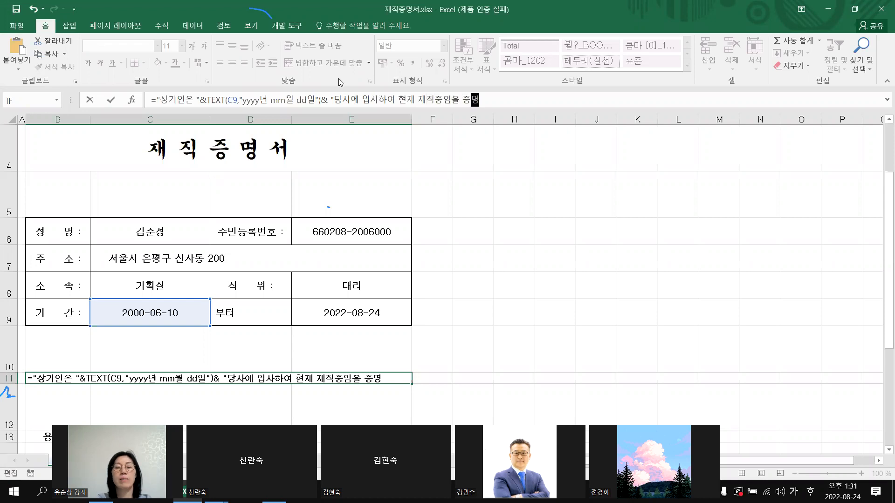
{"action": "type", "text": "합니다"}
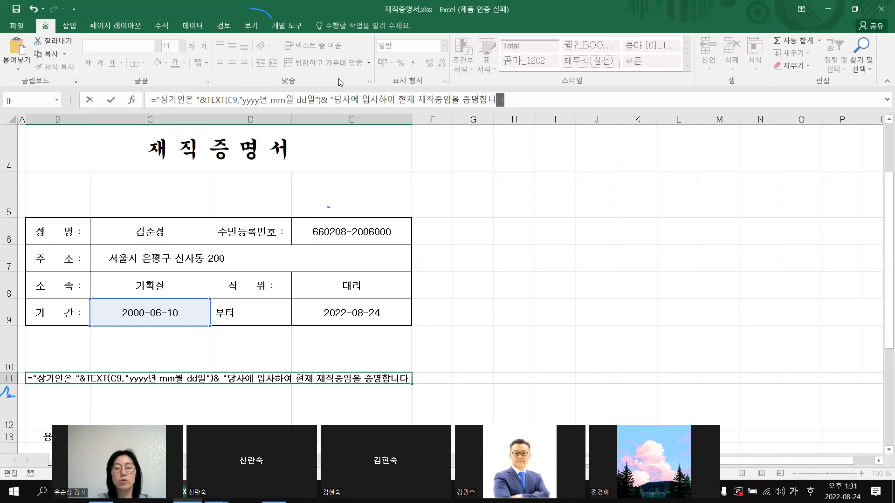
{"action": "type", "text": "\""}
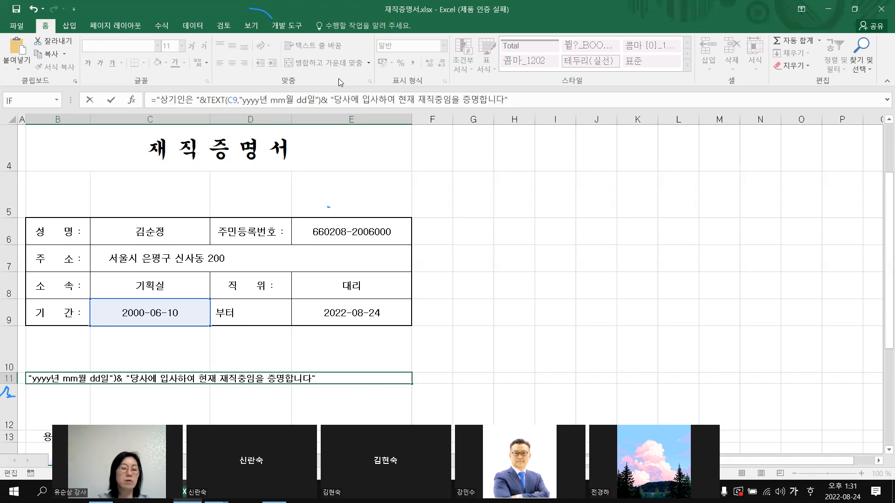
{"action": "key", "text": "Return"}
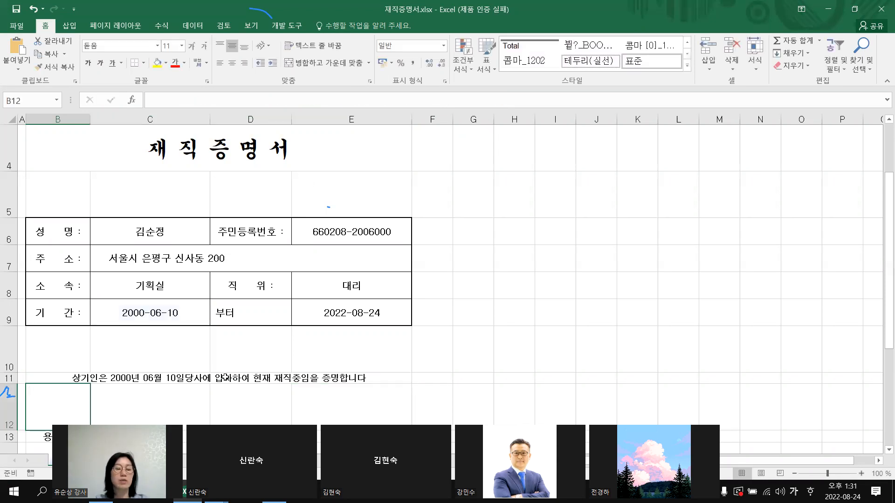
Add a space before 당사에 inside the B11 quotation and remove the space after the & operator
{"action": "left_click", "coordinate": [227, 377]}
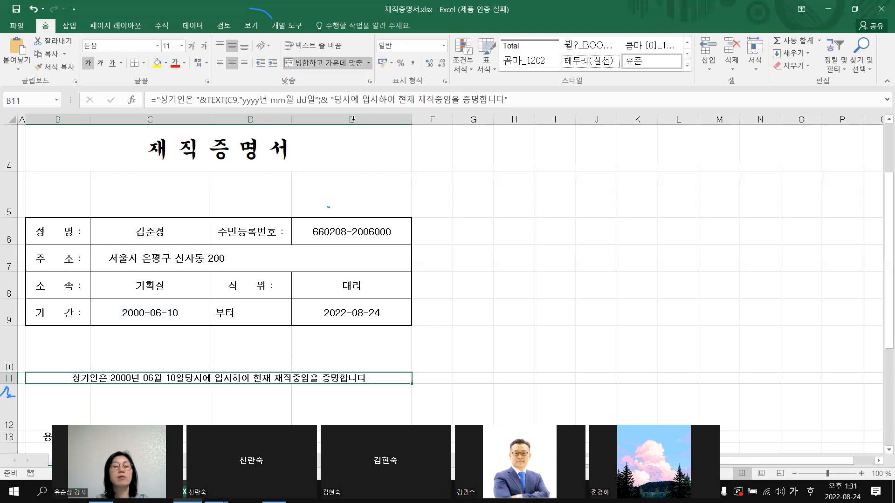
{"action": "left_click", "coordinate": [334, 99]}
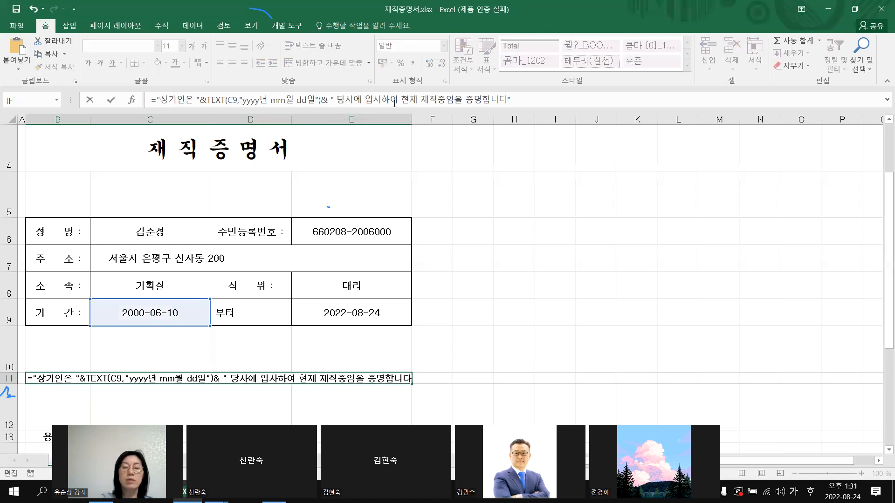
{"action": "key", "text": "BackSpace"}
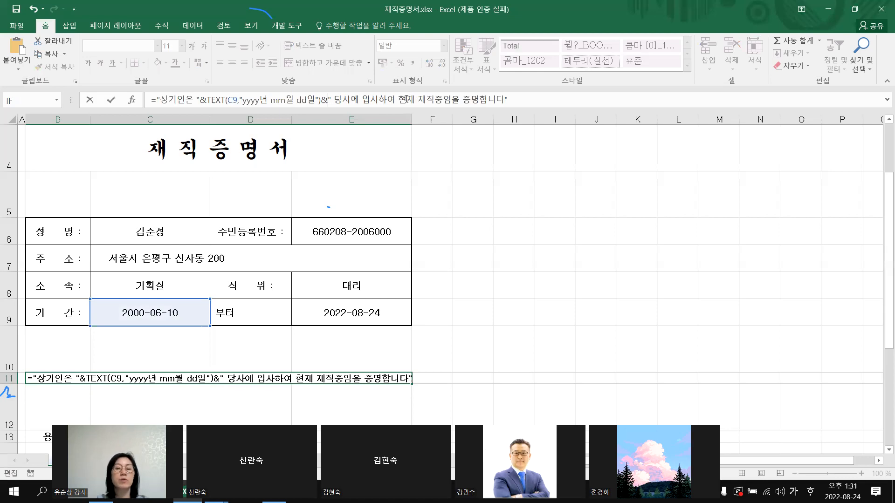
{"action": "key", "text": "Return"}
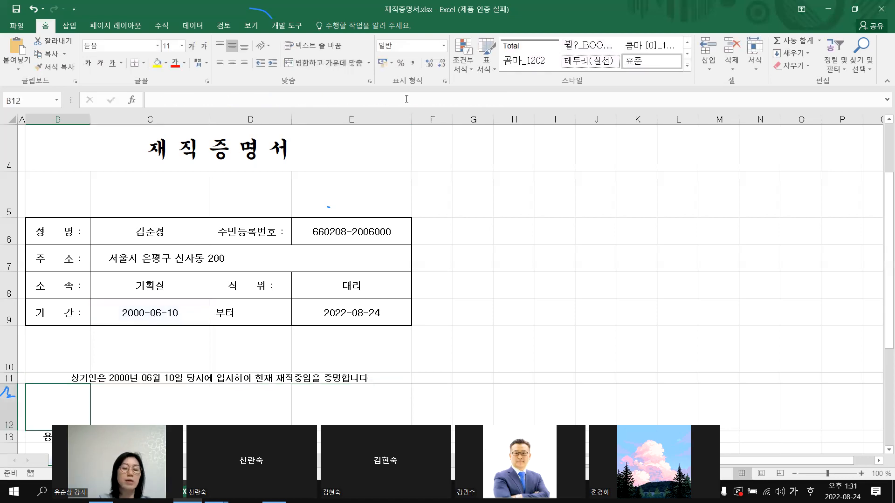
Review the certification sentence in B11 and the purpose, date and company lines below it, including the date formula in B15
{"action": "left_click_drag", "start_coordinate": [149, 401], "coordinate": [21, 383]}
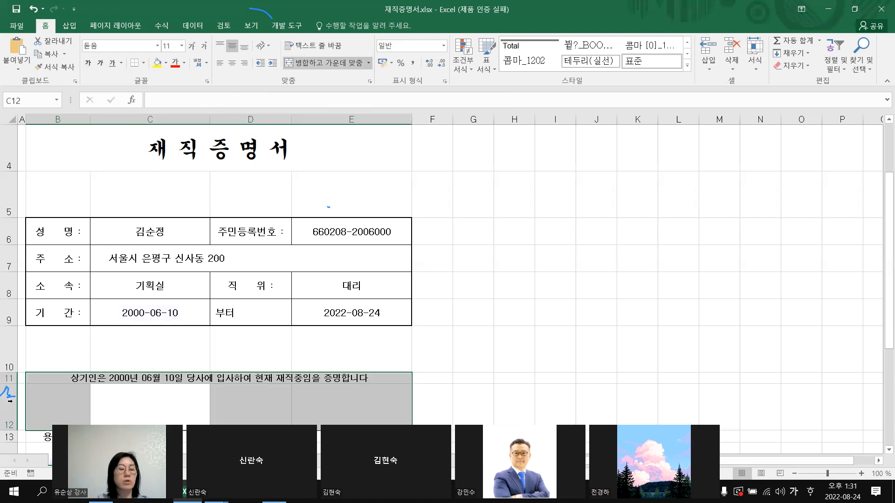
{"action": "double_click", "coordinate": [474, 369]}
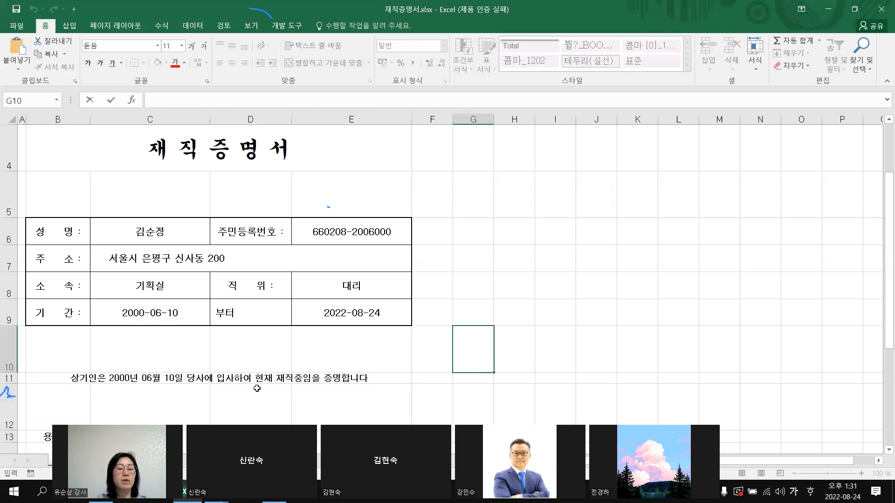
{"action": "scroll", "coordinate": [156, 342], "scroll_direction": "down", "scroll_amount": 1}
{"action": "left_click", "coordinate": [214, 375]}
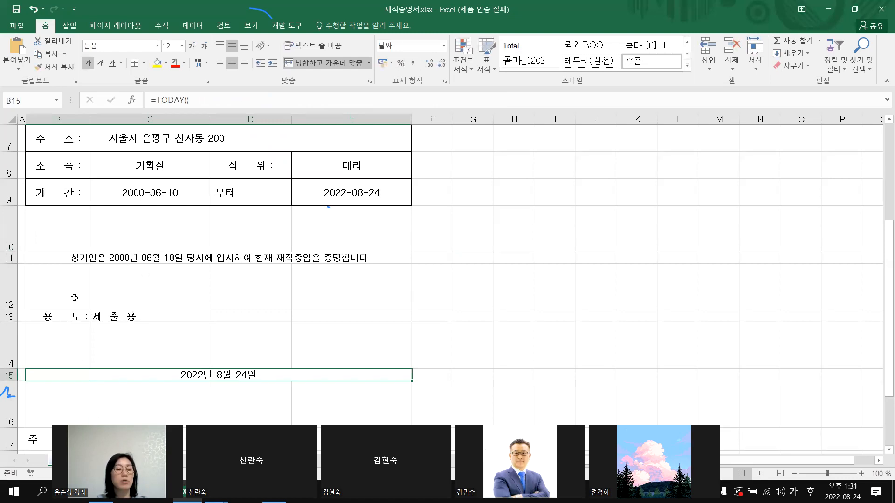
{"action": "key", "text": "Up"}
{"action": "key", "text": "Up"}
{"action": "key", "text": "Up"}
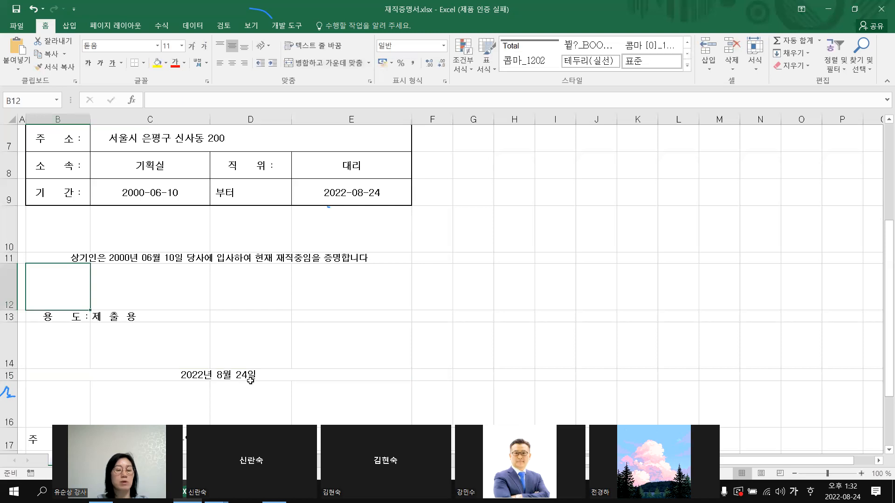
{"action": "left_click_drag", "start_coordinate": [284, 404], "coordinate": [326, 374]}
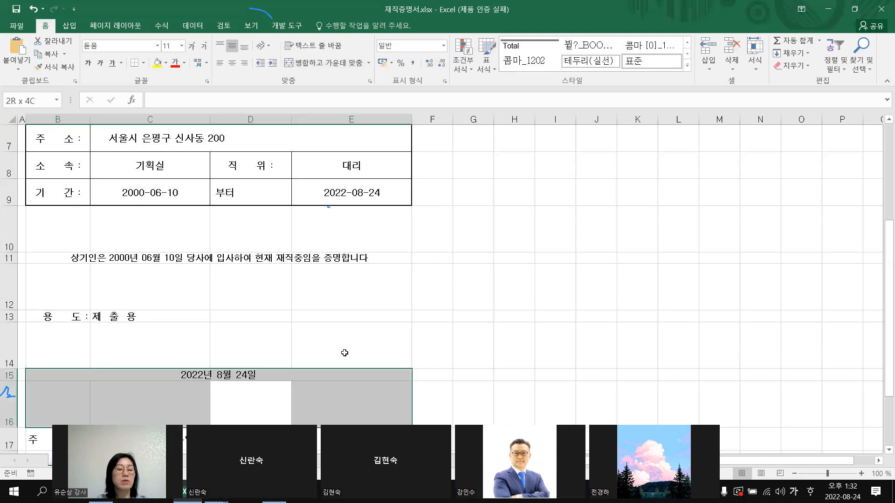
{"action": "scroll", "coordinate": [309, 342], "scroll_direction": "down", "scroll_amount": 1}
{"action": "scroll", "coordinate": [219, 279], "scroll_direction": "up", "scroll_amount": 1}
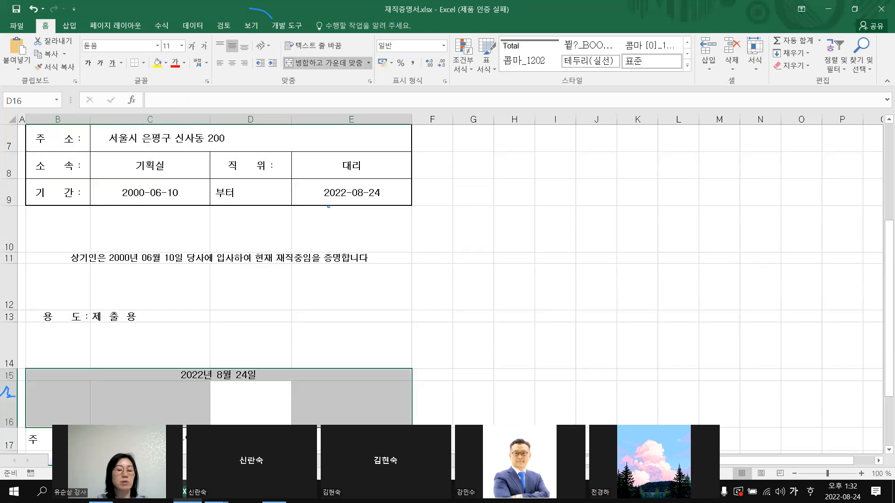
{"action": "scroll", "coordinate": [46, 415], "scroll_direction": "down", "scroll_amount": 1}
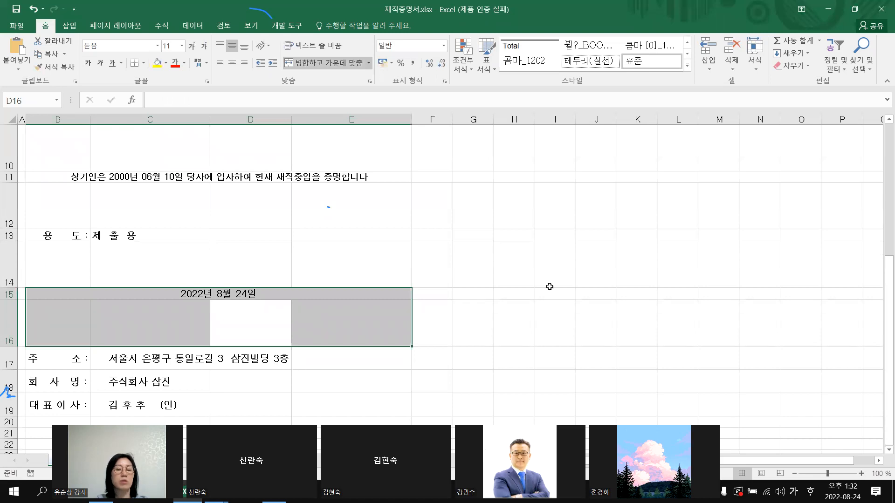
{"action": "left_click", "coordinate": [555, 265]}
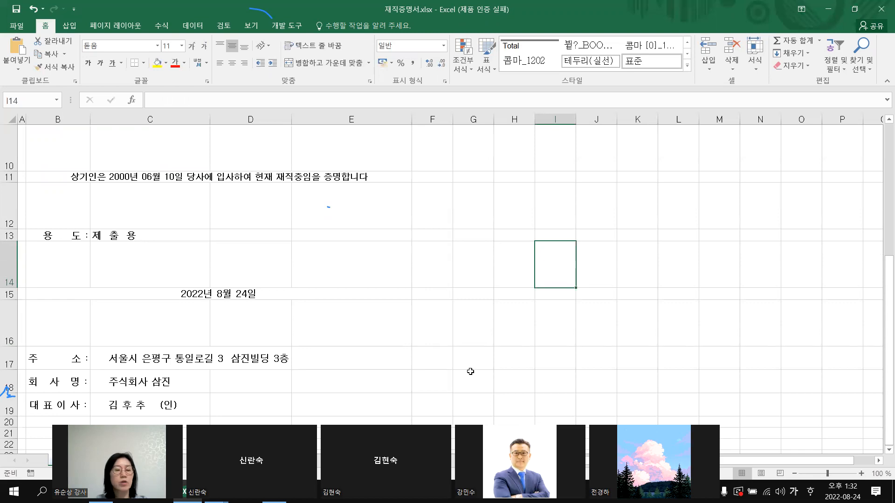
{"action": "left_click", "coordinate": [228, 294]}
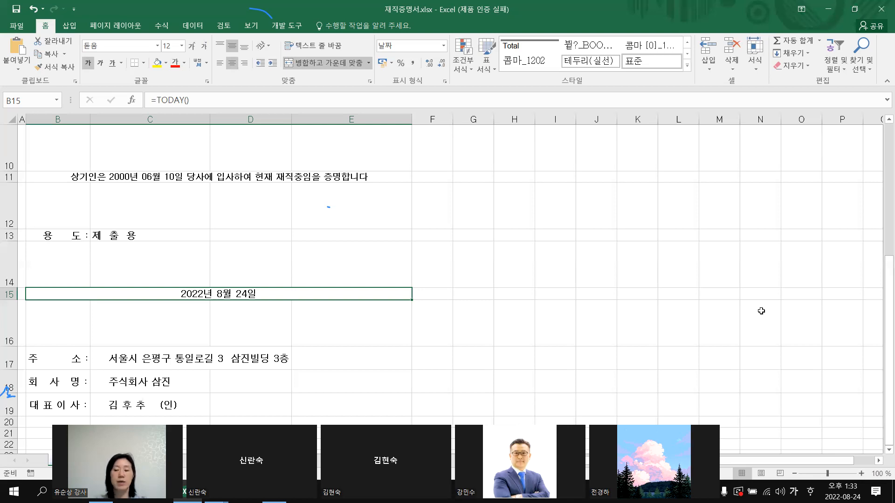
Set the employee number in C2 to the third available entry and check the updated certification sentence
{"action": "scroll", "coordinate": [803, 293], "scroll_direction": "up", "scroll_amount": 3}
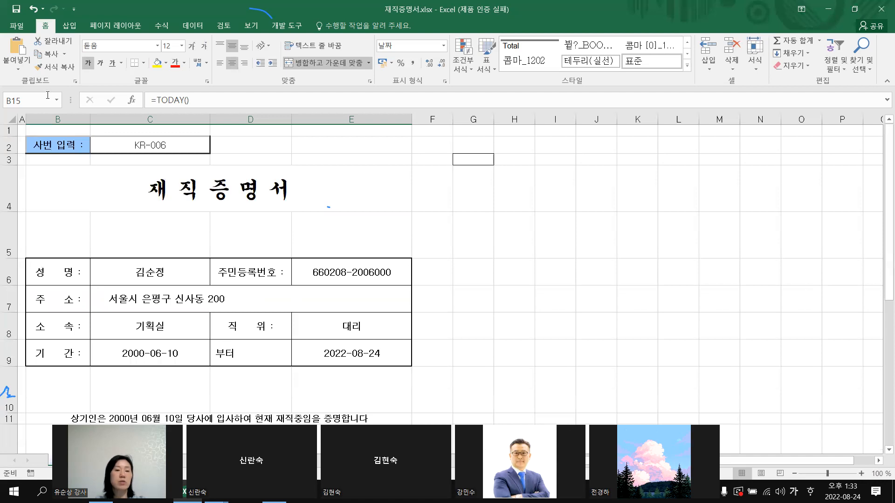
{"action": "left_click", "coordinate": [198, 145]}
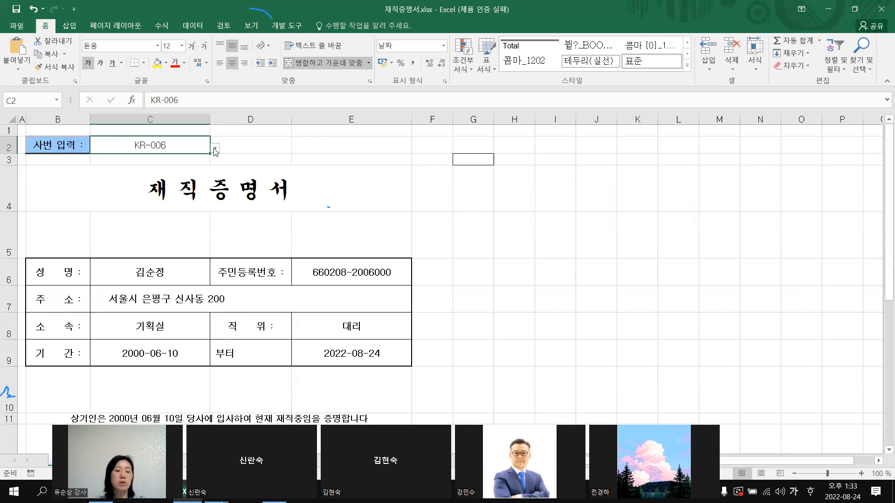
{"action": "left_click", "coordinate": [215, 148]}
{"action": "left_click", "coordinate": [103, 177]}
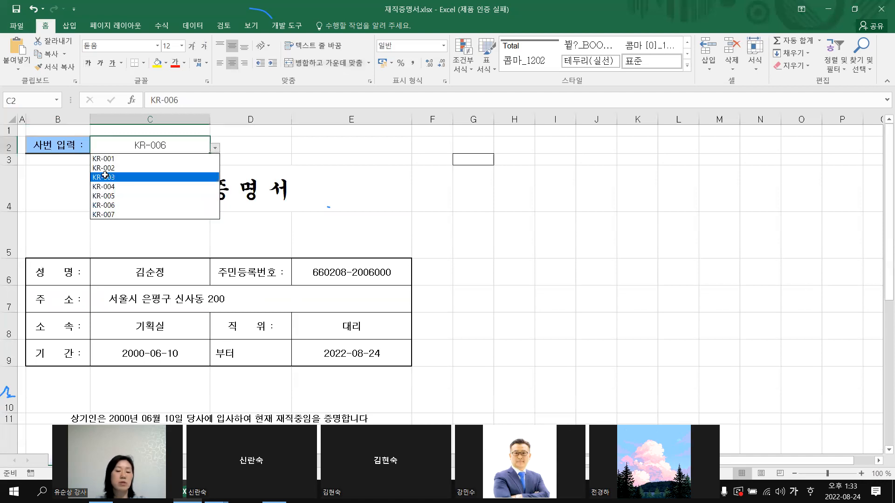
{"action": "scroll", "coordinate": [341, 300], "scroll_direction": "down", "scroll_amount": 7}
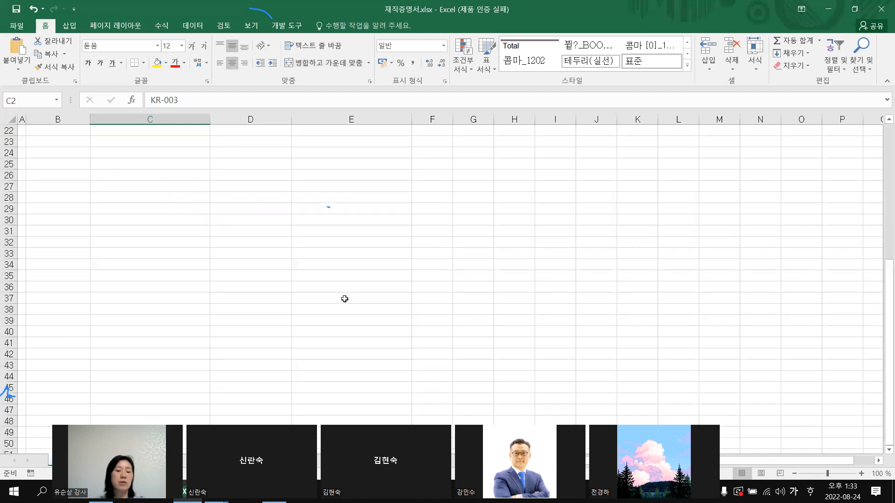
{"action": "scroll", "coordinate": [342, 300], "scroll_direction": "up", "scroll_amount": 4}
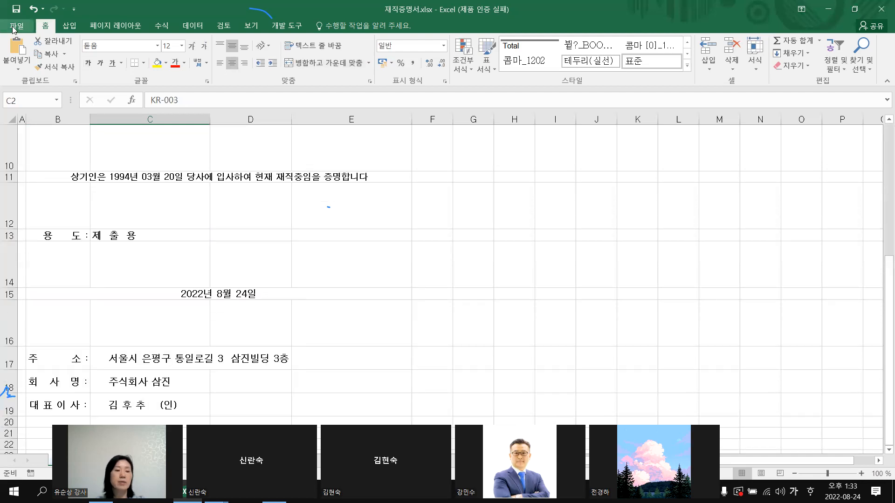
Open the print preview of the certificate and show the margin and column guides on the page
{"action": "left_click", "coordinate": [14, 29]}
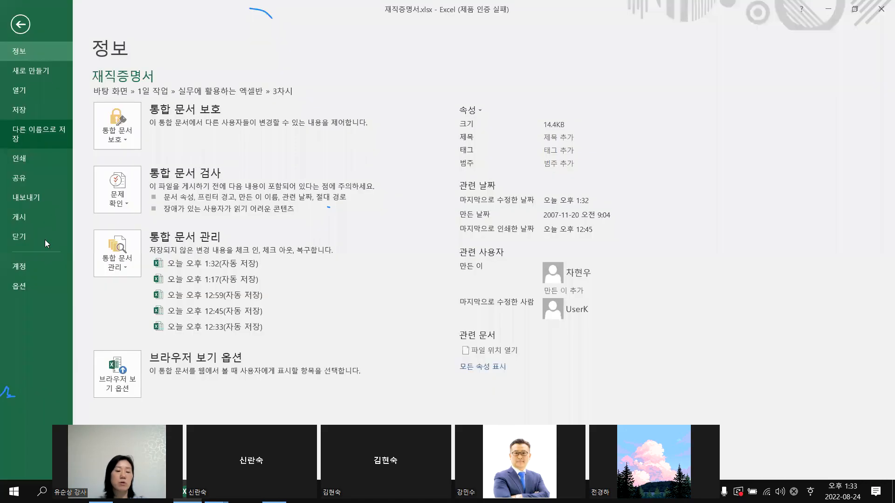
{"action": "left_click", "coordinate": [26, 157]}
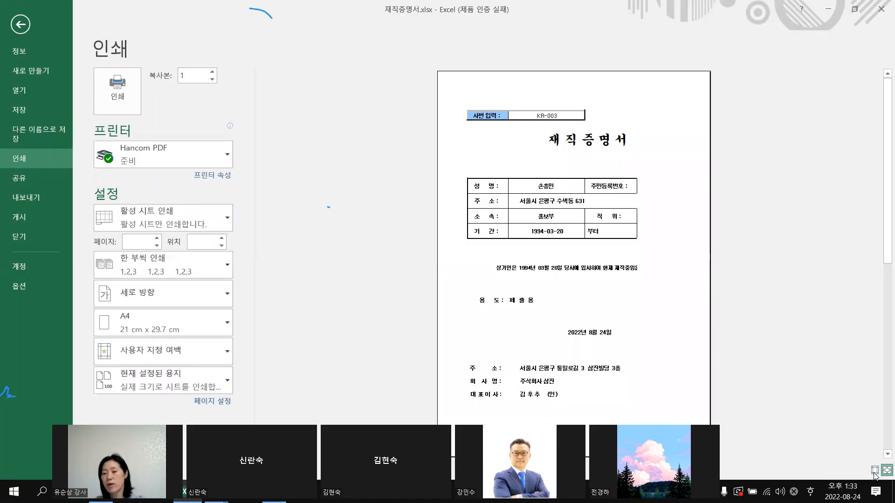
{"action": "left_click", "coordinate": [875, 472]}
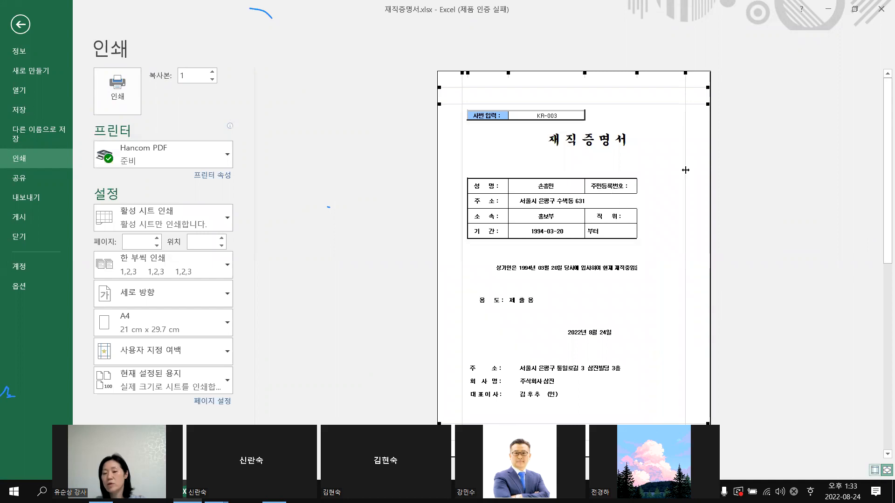
Reduce the certificate's right margin and set the left margin to about 0.43 cm so column E fits on the page, and leave the preview
{"action": "left_click_drag", "start_coordinate": [686, 170], "coordinate": [699, 166]}
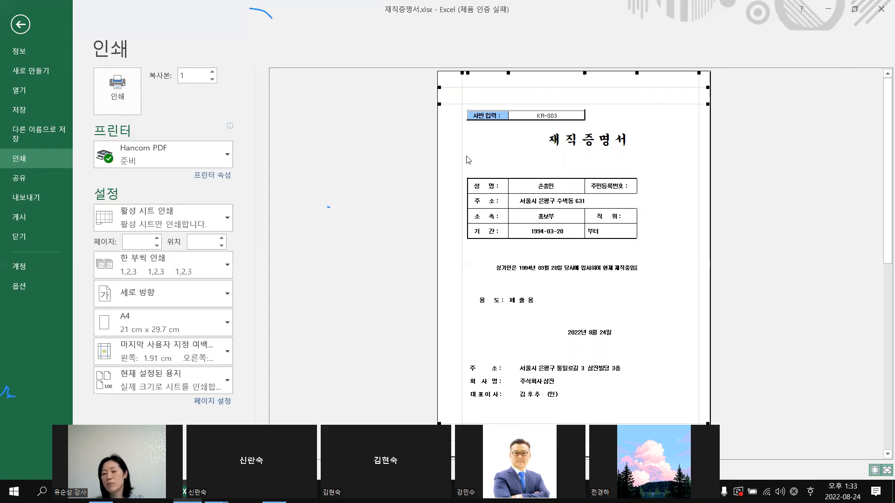
{"action": "left_click_drag", "start_coordinate": [462, 152], "coordinate": [449, 153]}
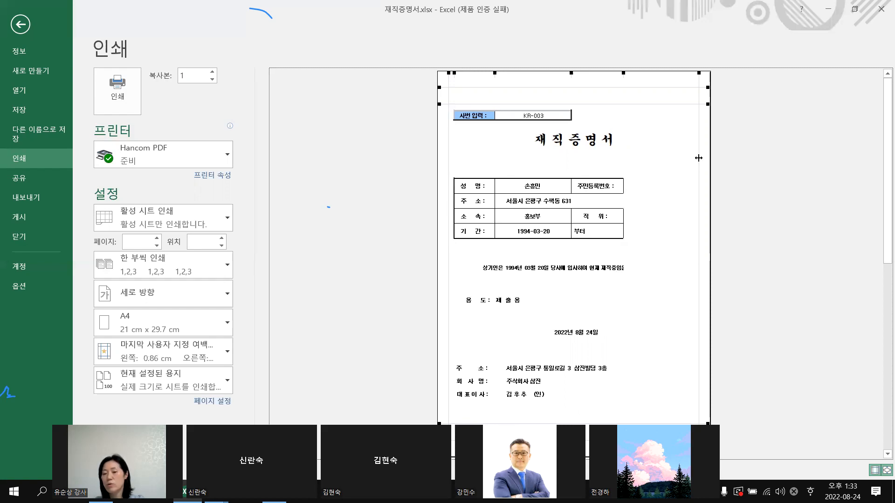
{"action": "left_click_drag", "start_coordinate": [702, 158], "coordinate": [705, 158]}
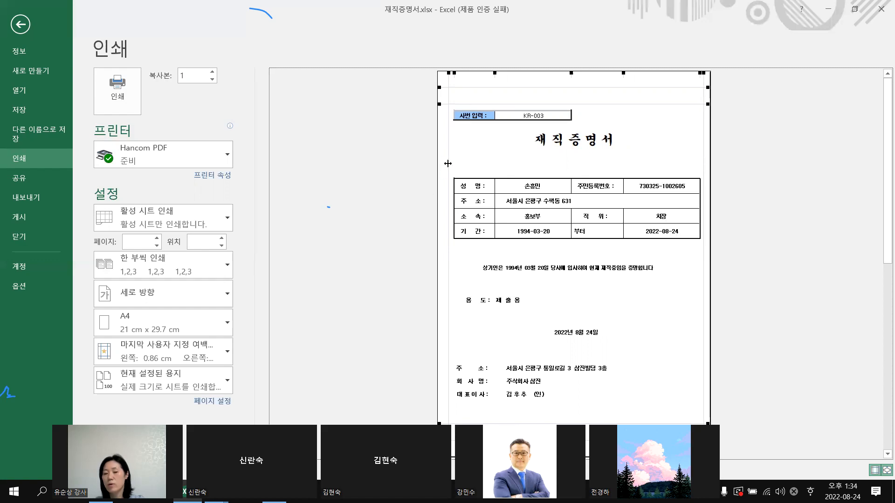
{"action": "left_click_drag", "start_coordinate": [448, 163], "coordinate": [442, 164]}
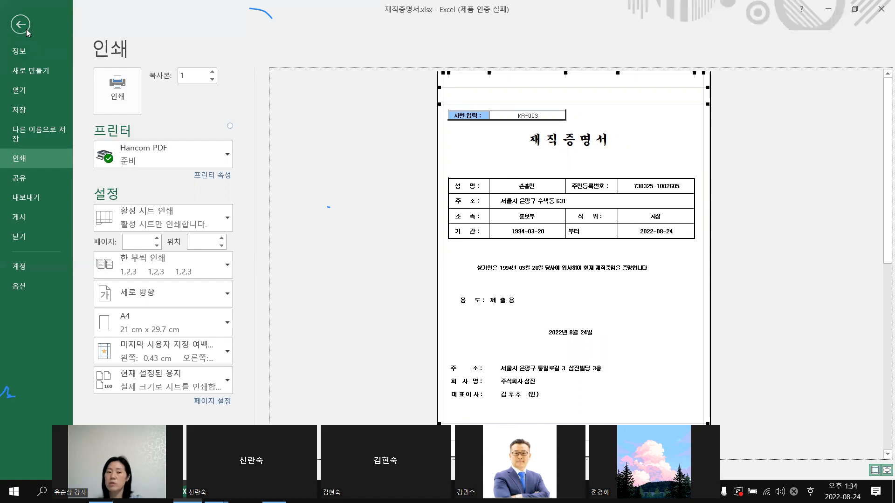
{"action": "key", "text": "Escape"}
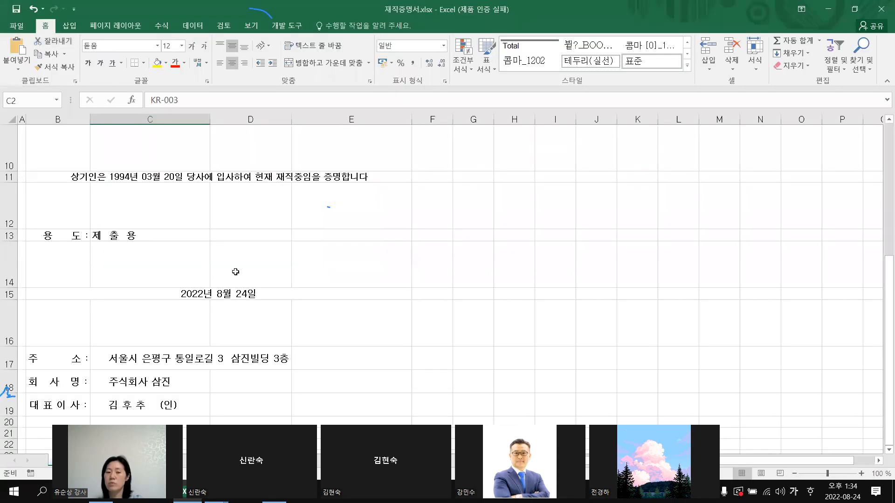
Narrow columns C and E slightly and check the certificate layout down to the company lines
{"action": "scroll", "coordinate": [324, 268], "scroll_direction": "up", "scroll_amount": 3}
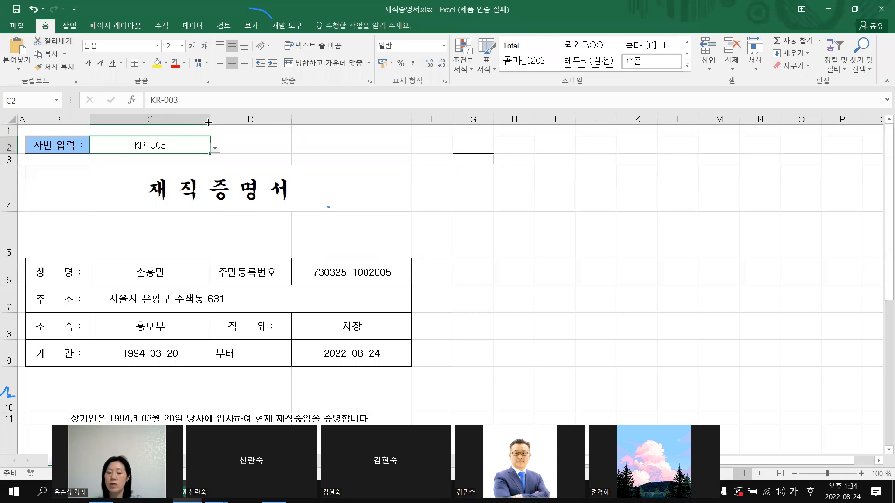
{"action": "left_click_drag", "start_coordinate": [191, 124], "coordinate": [191, 124]}
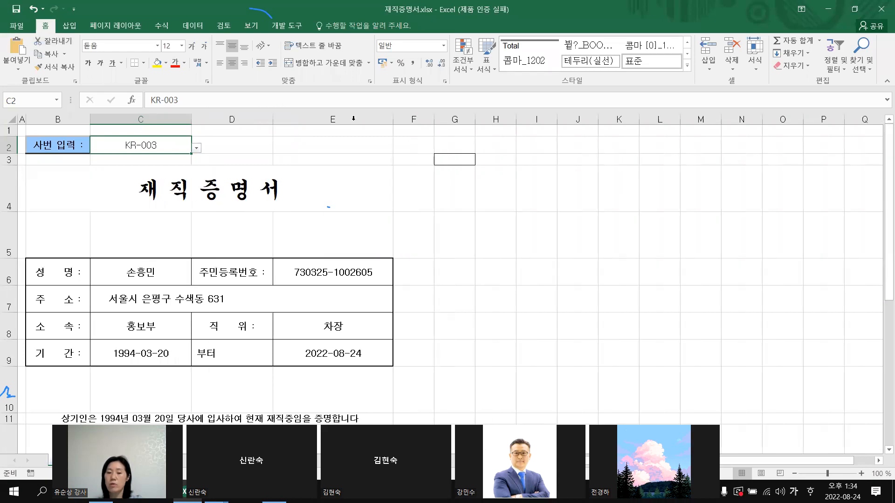
{"action": "left_click_drag", "start_coordinate": [394, 121], "coordinate": [394, 121]}
{"action": "scroll", "coordinate": [557, 336], "scroll_direction": "down", "scroll_amount": 1}
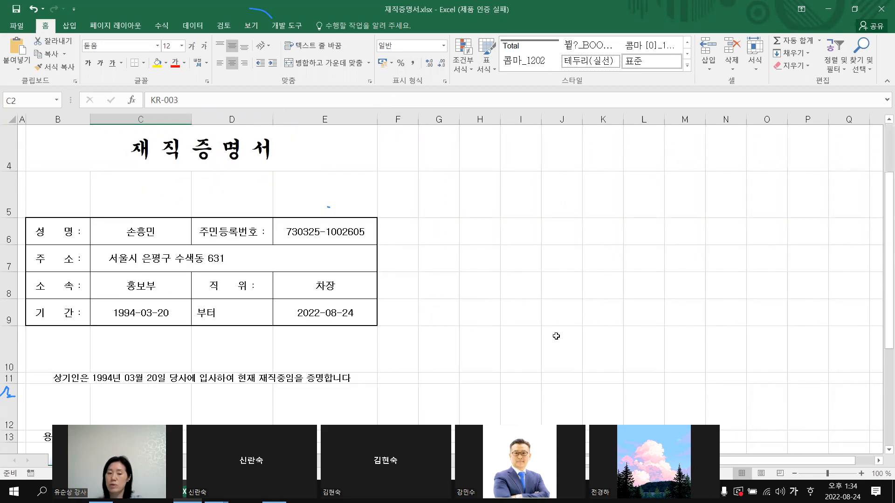
{"action": "scroll", "coordinate": [556, 336], "scroll_direction": "down", "scroll_amount": 7}
{"action": "scroll", "coordinate": [649, 29], "scroll_direction": "up", "scroll_amount": 5}
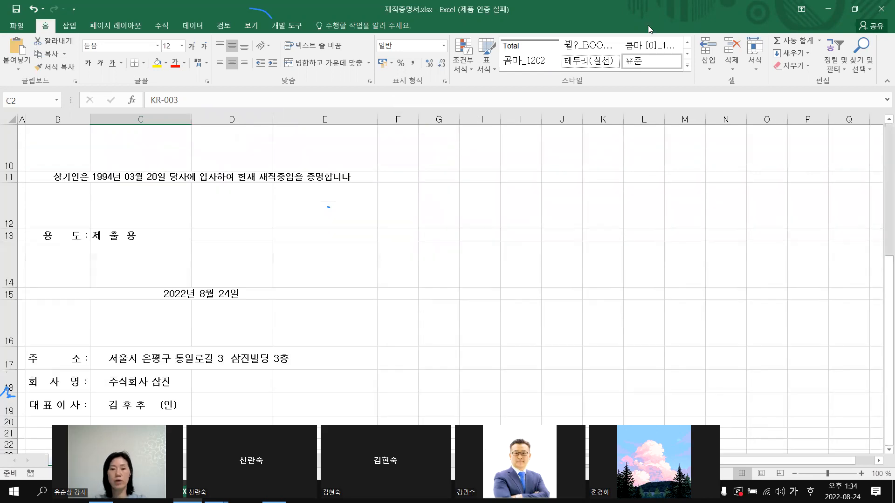